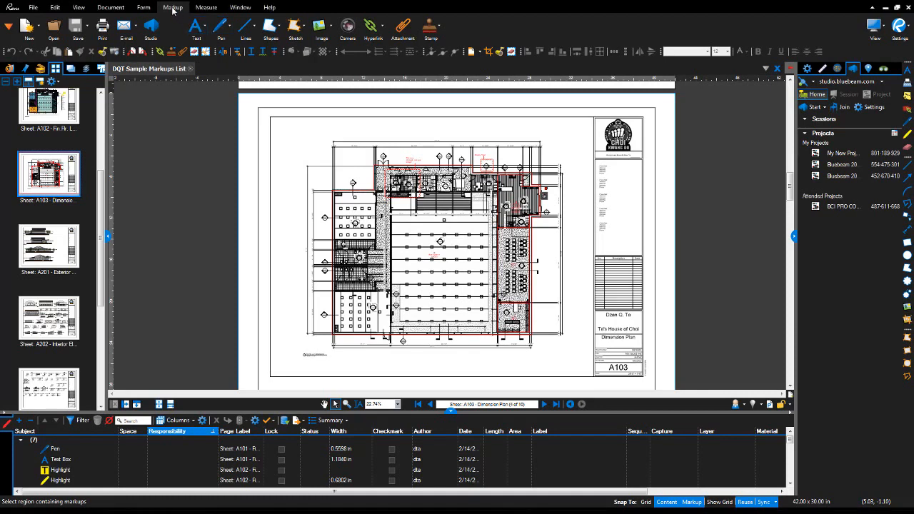
Browse the Text, Pen, Line, Shapes, Sketch-to-Scale and Image markup dropdowns.
key(ctrl)
key(ctrl)
key(ctrl)
key(ctrl)
click(206, 28)
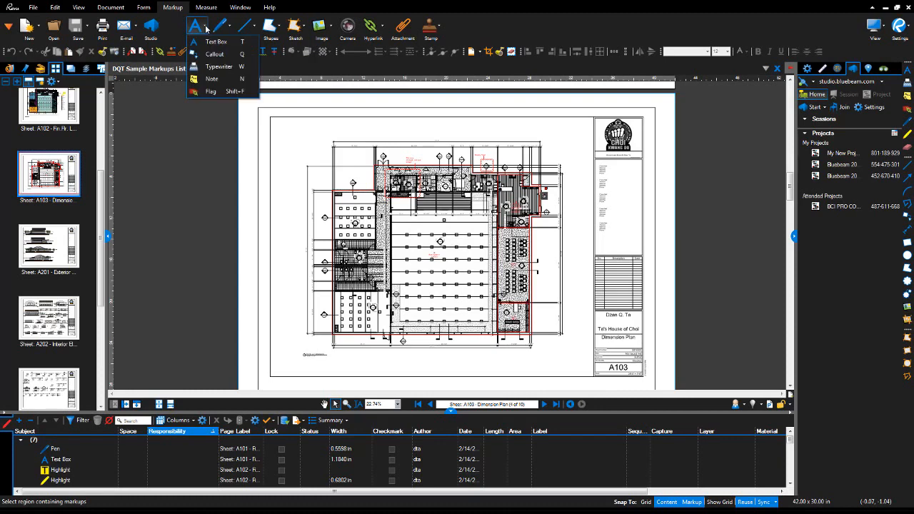
click(206, 28)
click(229, 29)
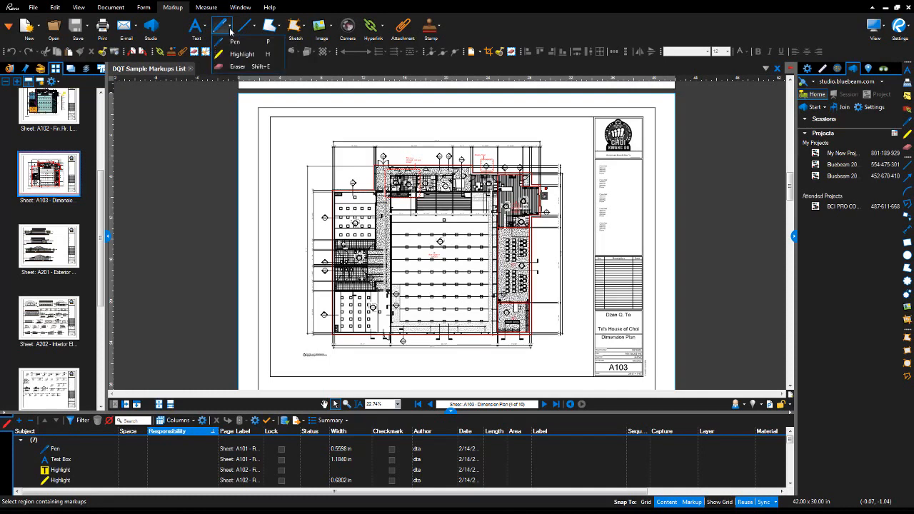
click(230, 30)
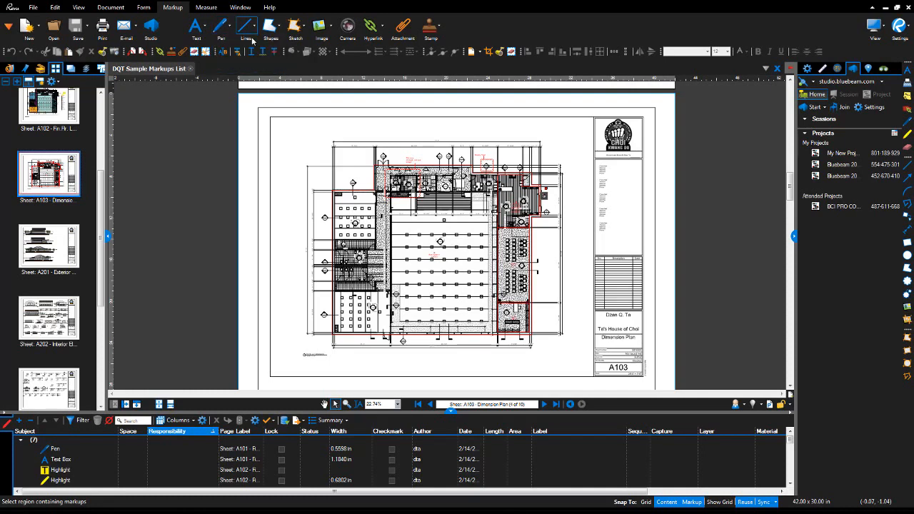
click(253, 30)
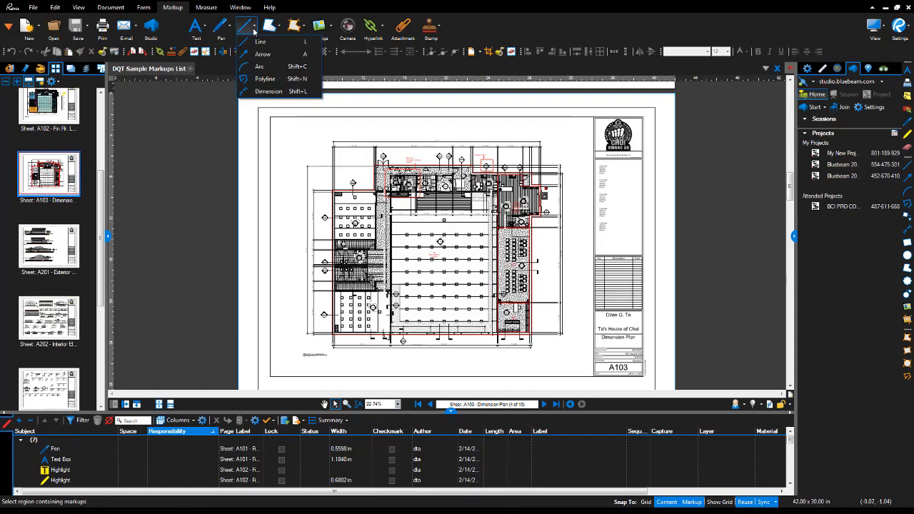
click(280, 31)
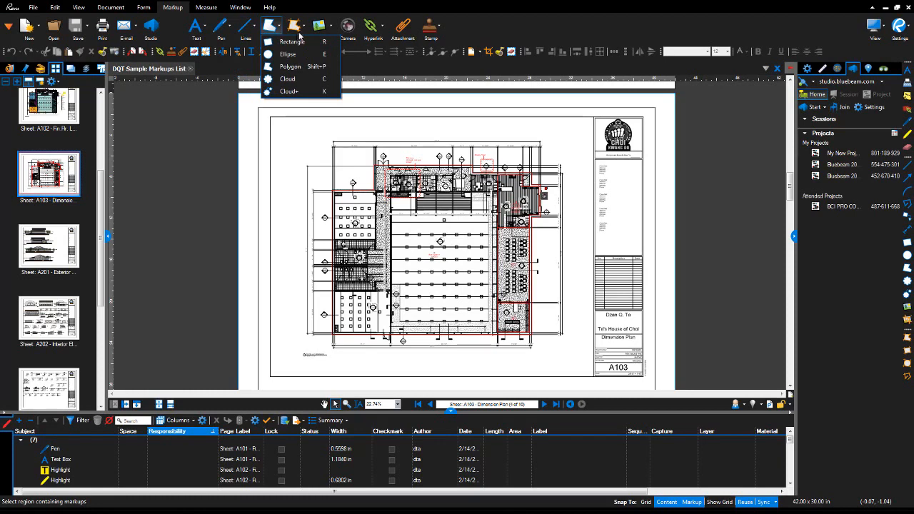
click(306, 29)
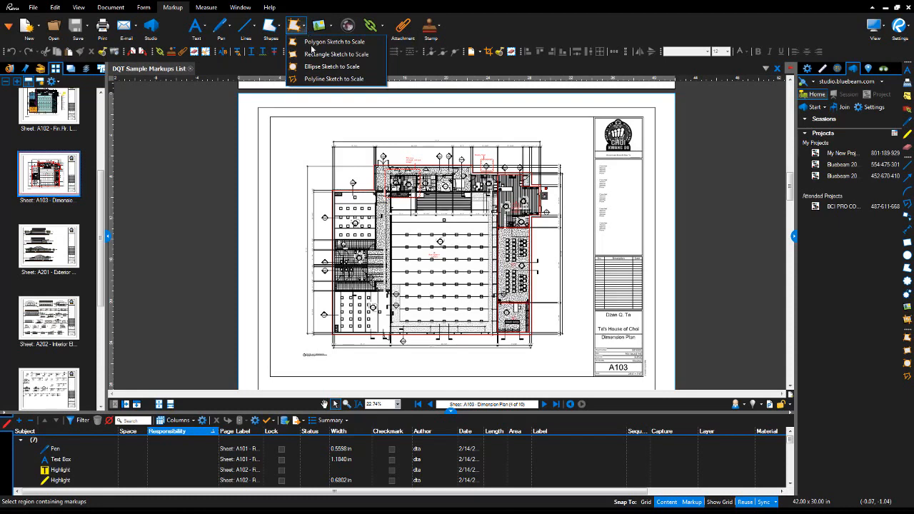
click(331, 28)
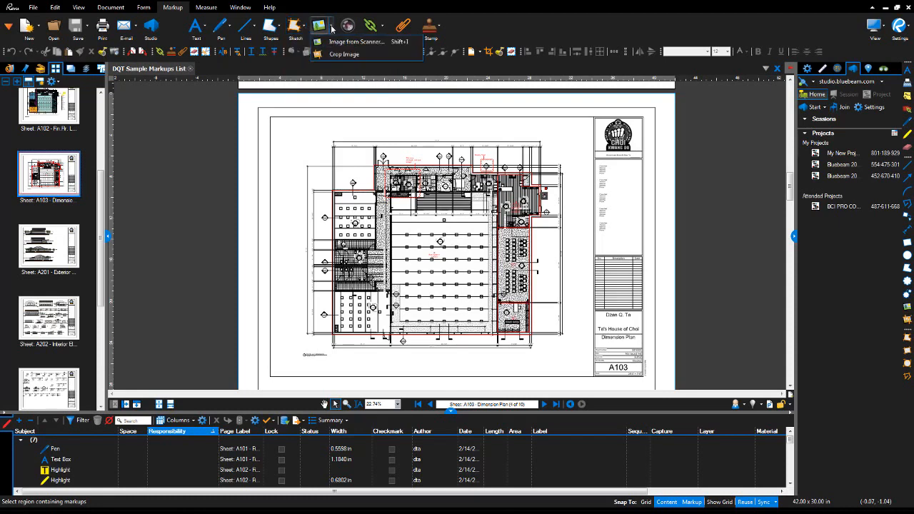
click(331, 28)
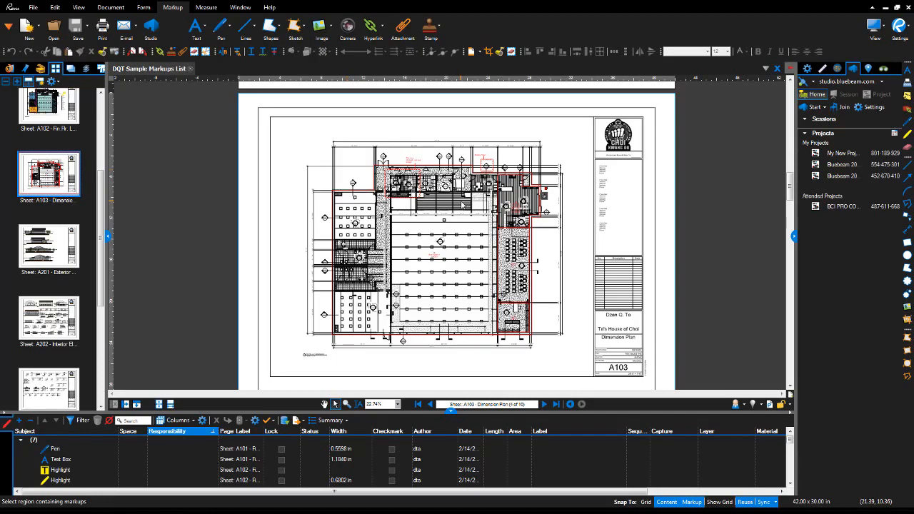
Switch to Single Page mode and zoom in on the lower wall near marker 1 / A302.
scroll(461, 205, up, 5)
scroll(462, 206, down, 3)
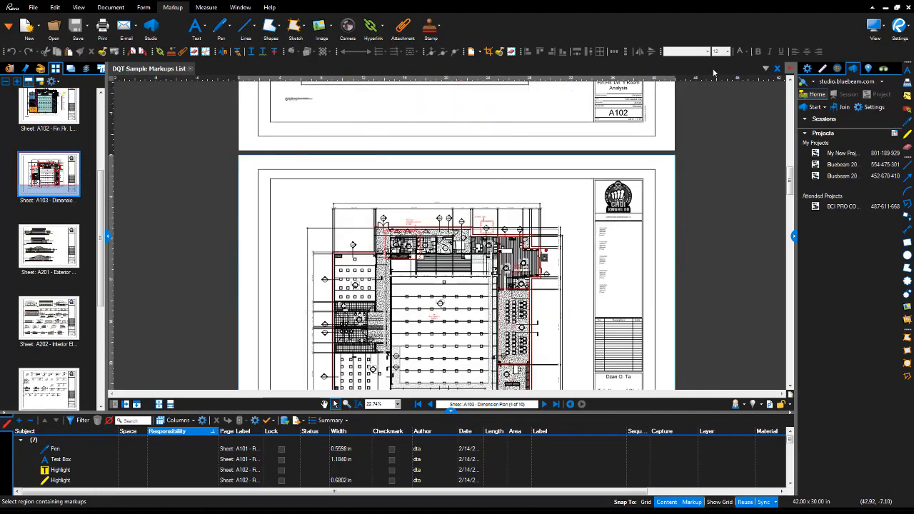
click(874, 26)
click(821, 81)
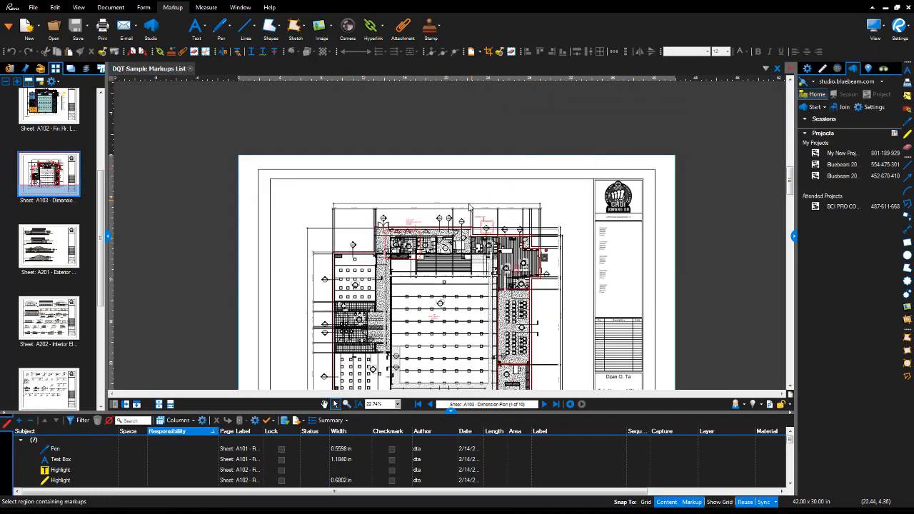
scroll(391, 194, up, 3)
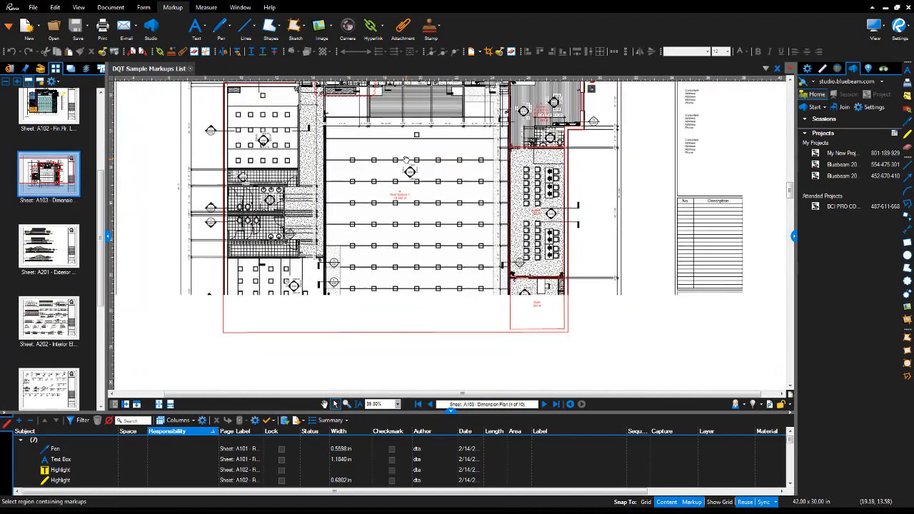
scroll(464, 211, up, 4)
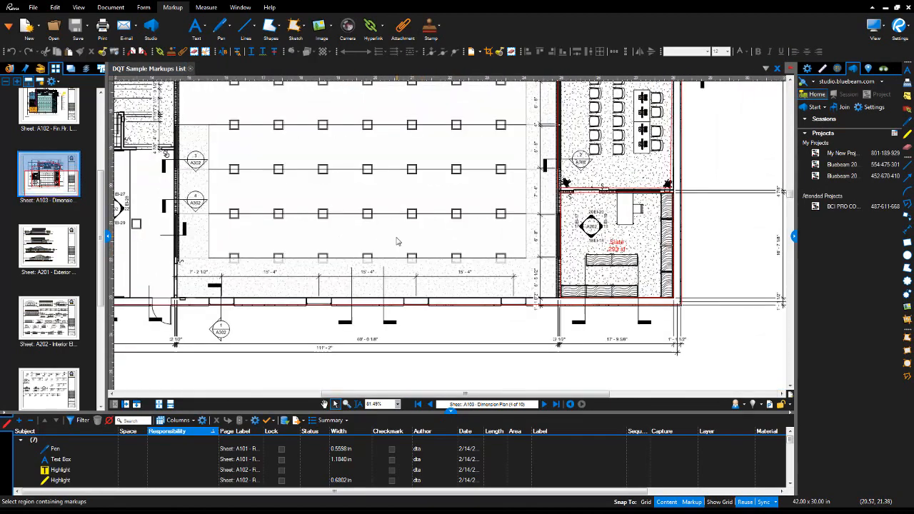
click(207, 30)
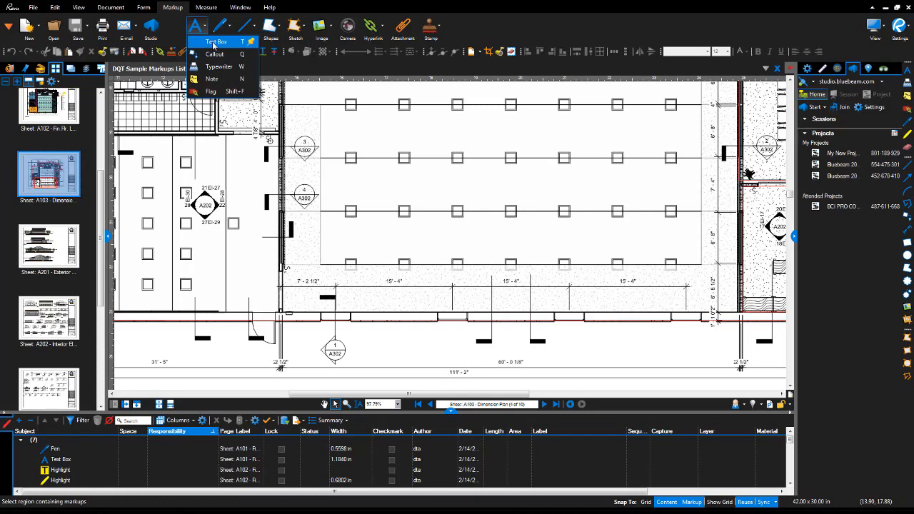
Choose the Text Box tool and set its text colour to green in the widened Properties panel.
click(213, 42)
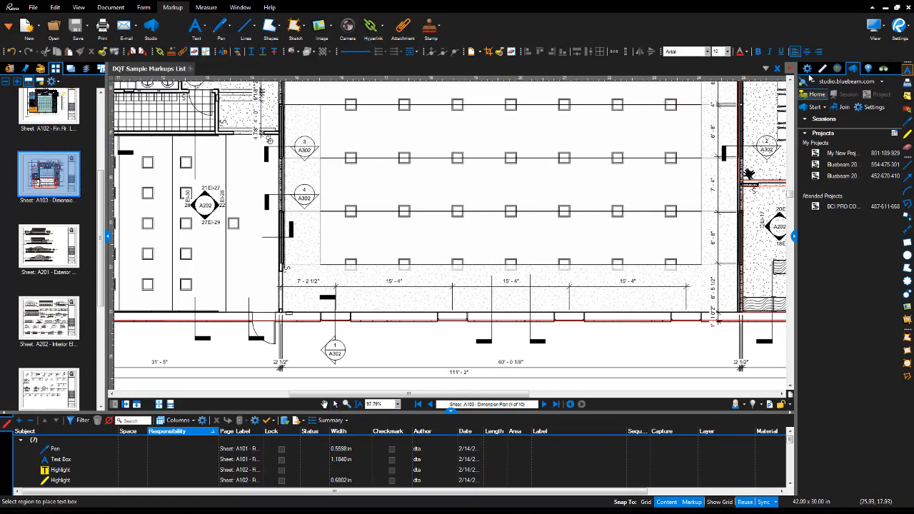
click(808, 70)
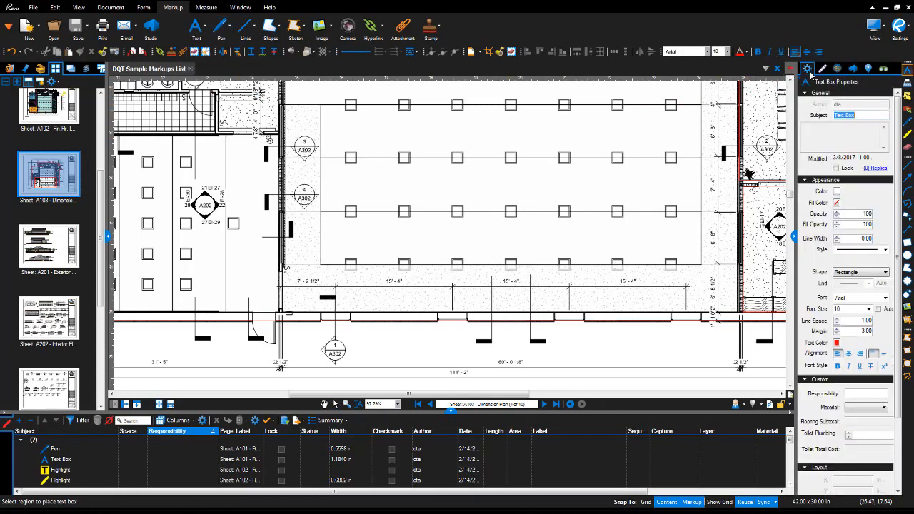
drag(796, 237, 751, 227)
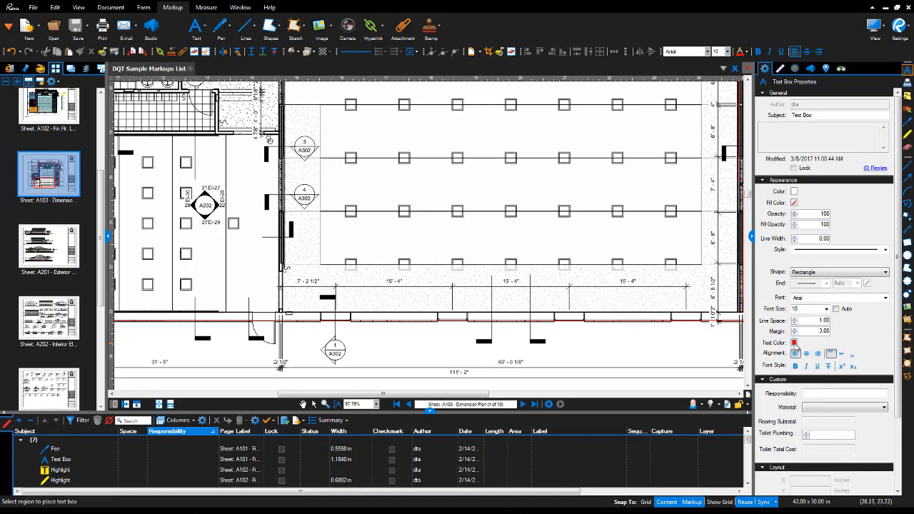
click(794, 343)
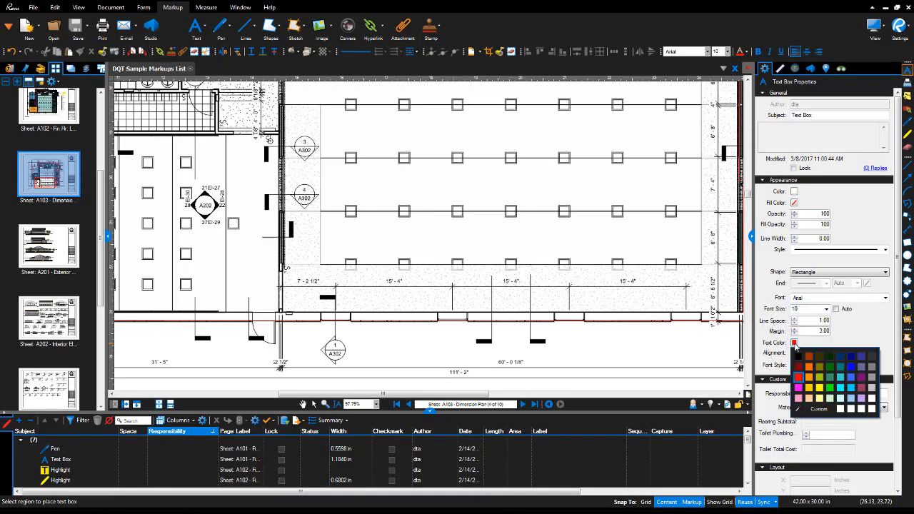
click(829, 389)
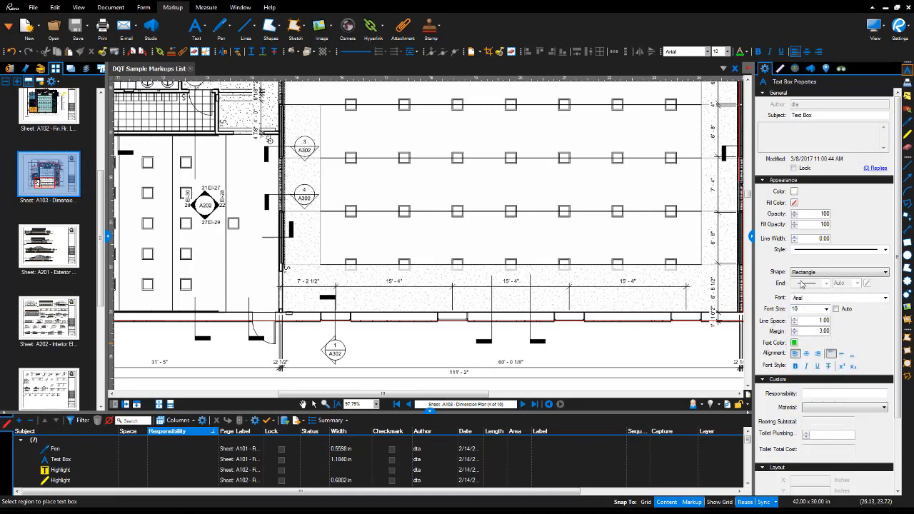
Give text boxes a yellow border and a light grey fill.
click(794, 192)
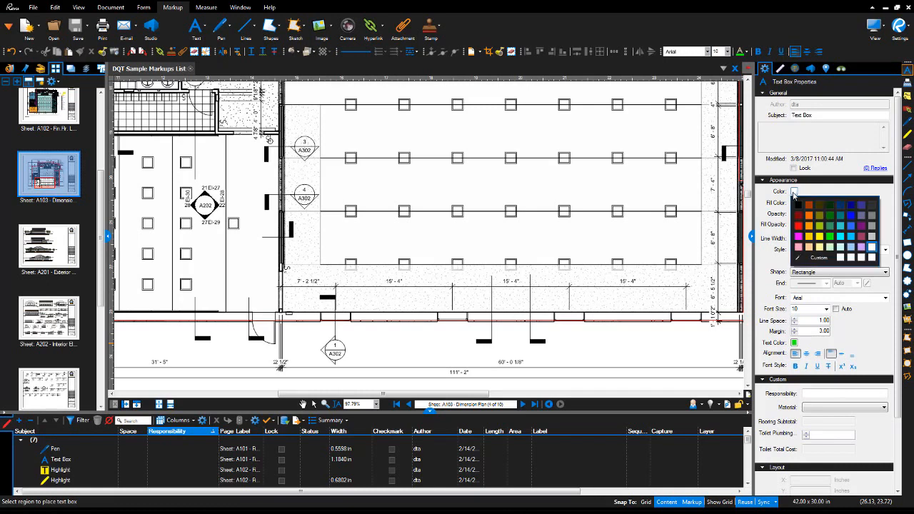
click(809, 237)
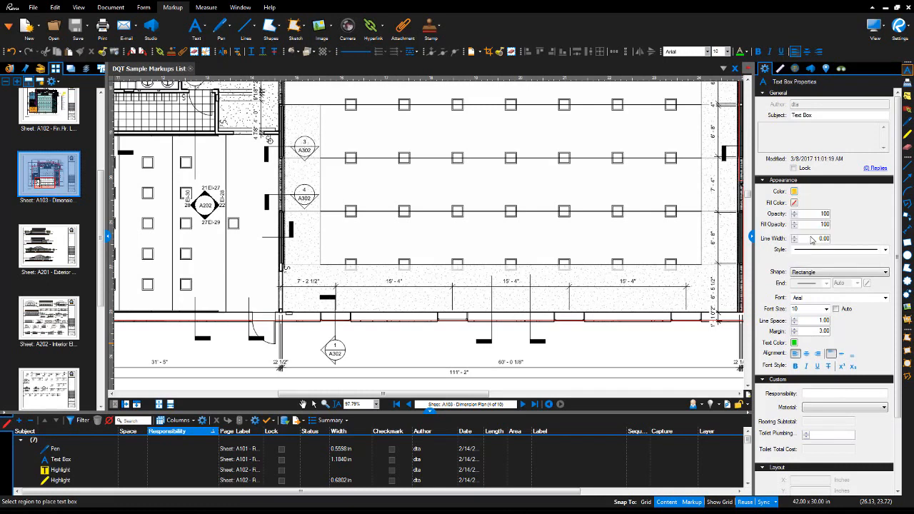
click(794, 204)
click(872, 247)
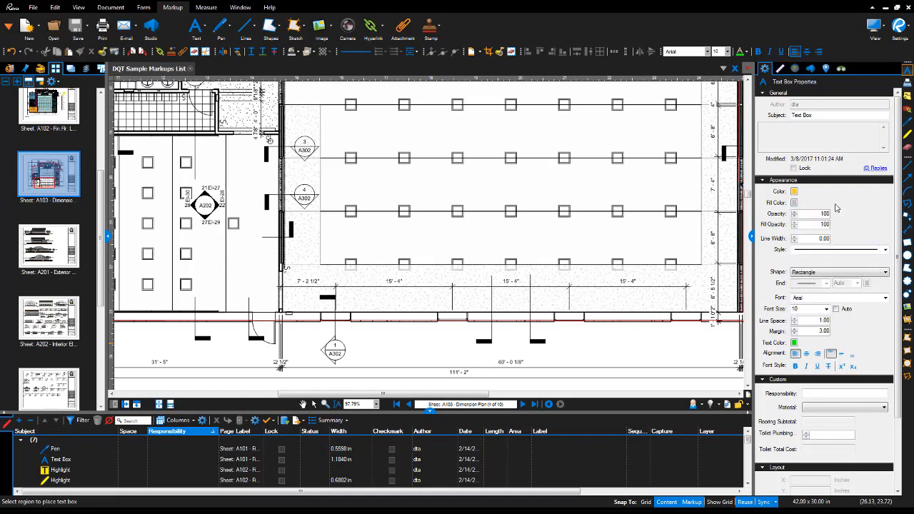
Set a fine dashed border, keep the Rectangle shape, and make the text italic.
click(885, 250)
click(871, 288)
click(885, 272)
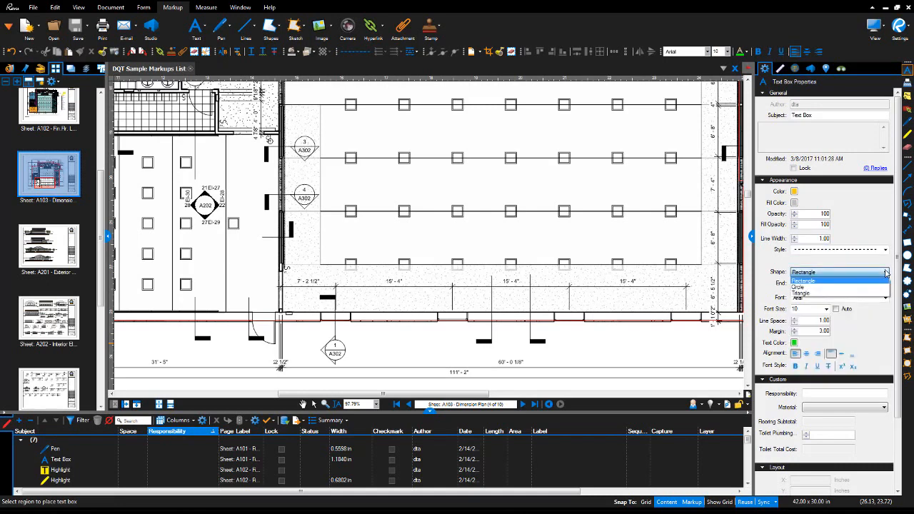
click(885, 272)
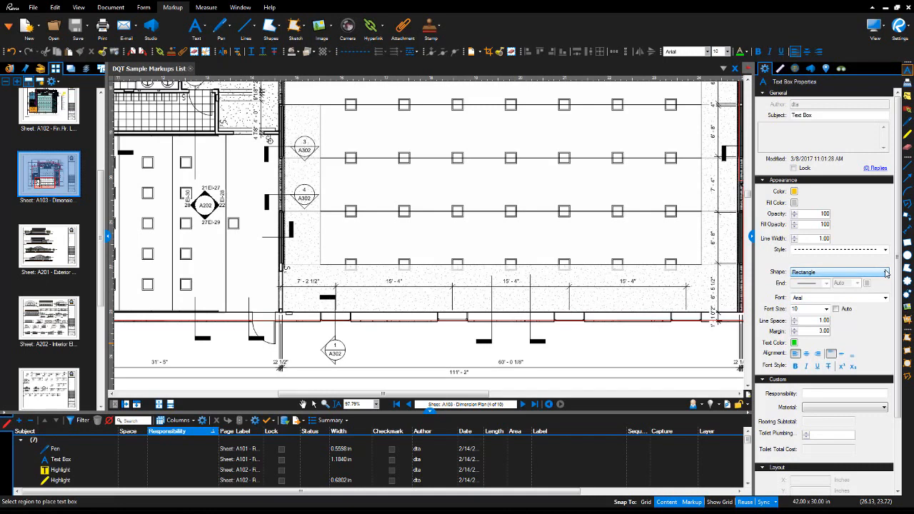
click(807, 366)
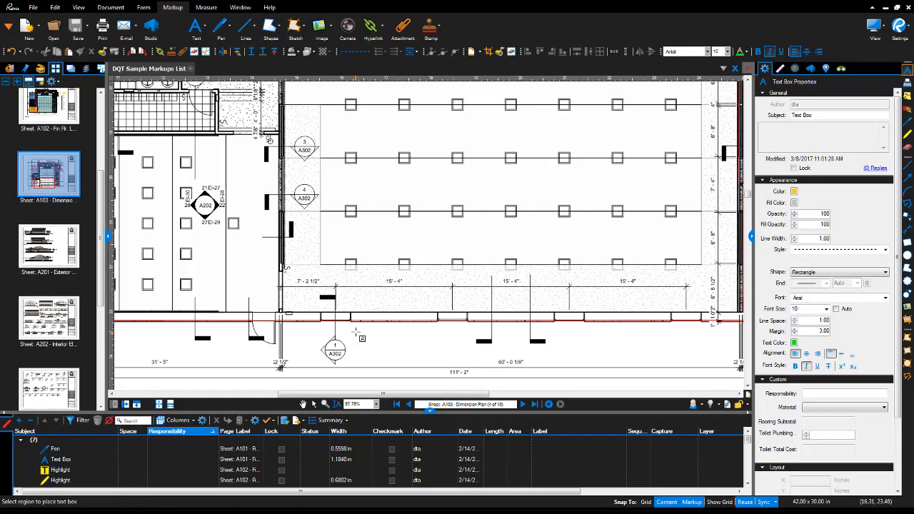
Draw a text box right of marker 1 / A302 reading 'Review the window design in this area', then select it.
drag(355, 332, 449, 357)
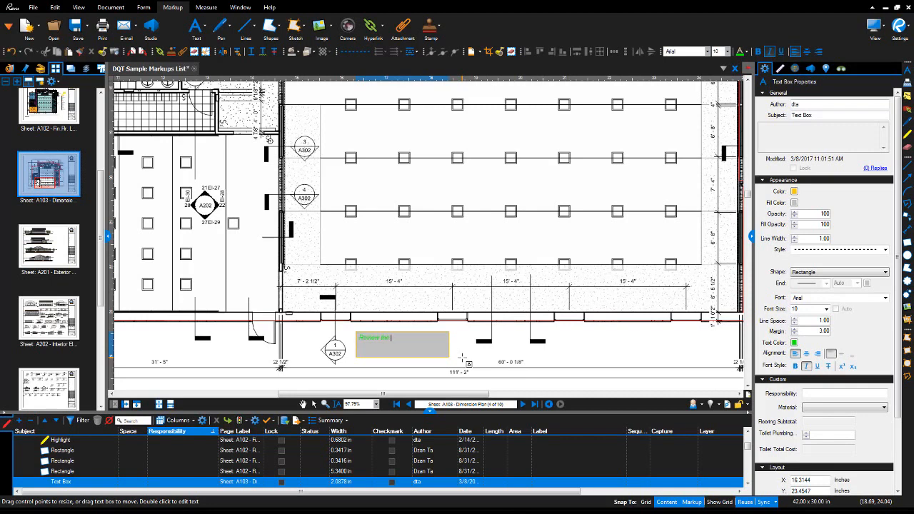
text(indow design in)
click(526, 350)
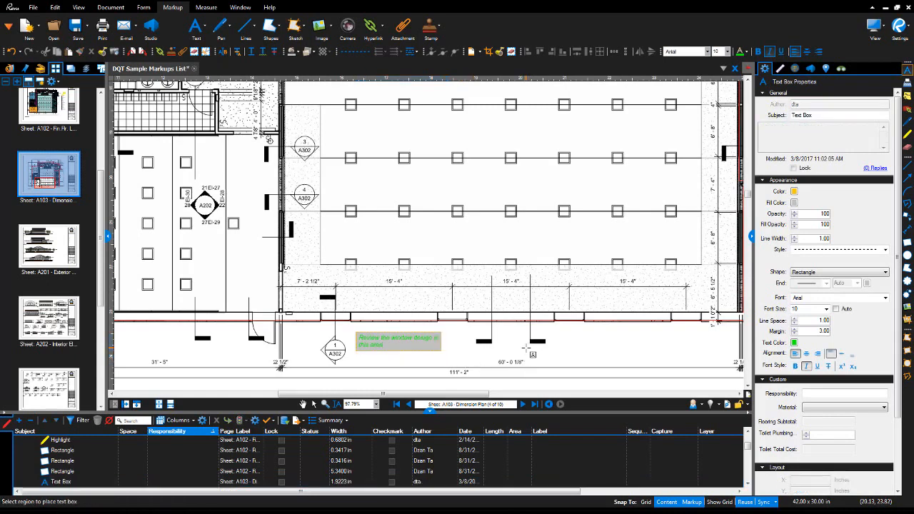
key(Escape)
click(421, 343)
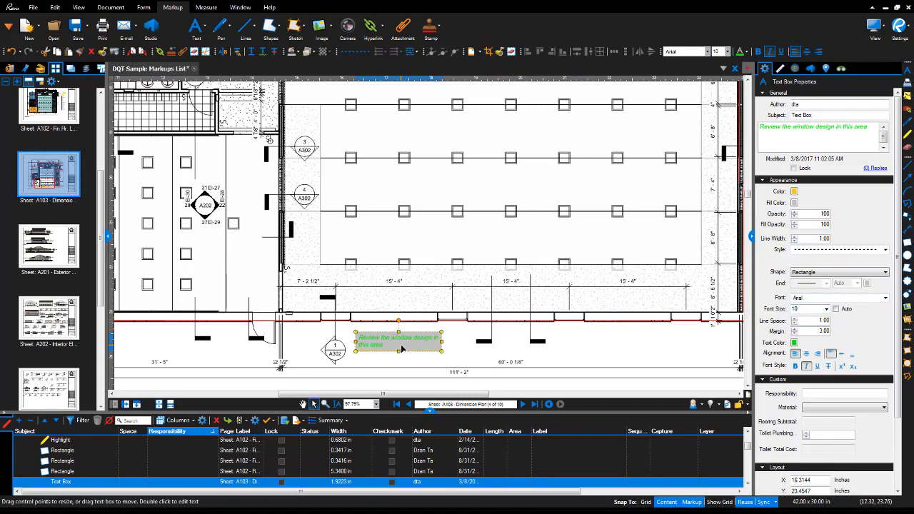
Make all of the window note's text red at 12 pt.
scroll(382, 346, up, 3)
scroll(383, 347, up, 3)
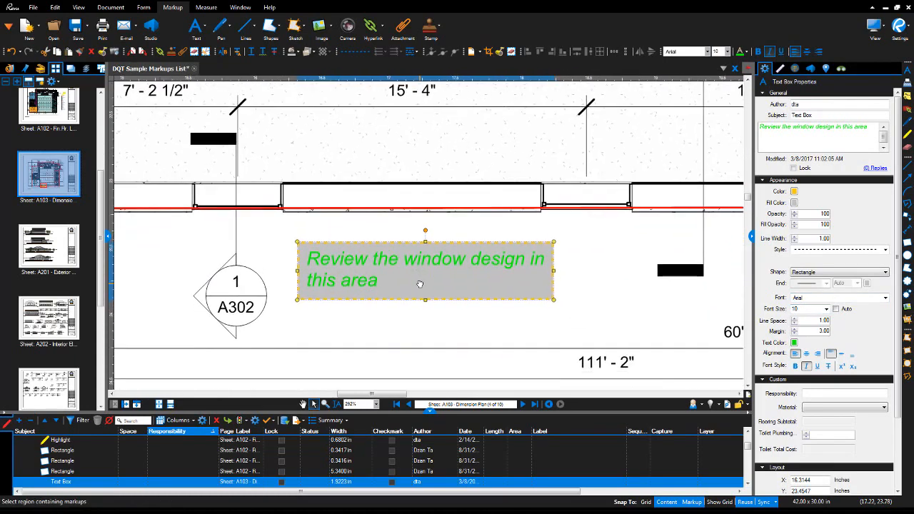
double_click(383, 279)
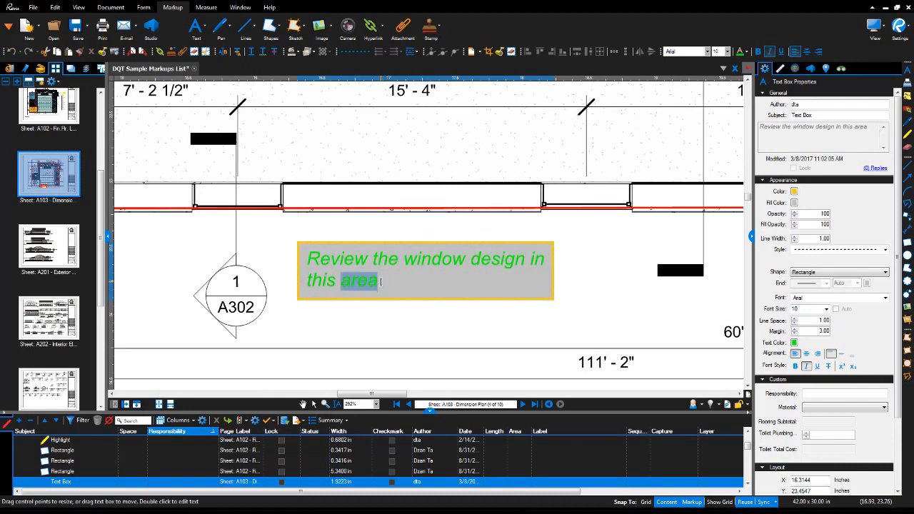
click(381, 281)
shift+click(309, 261)
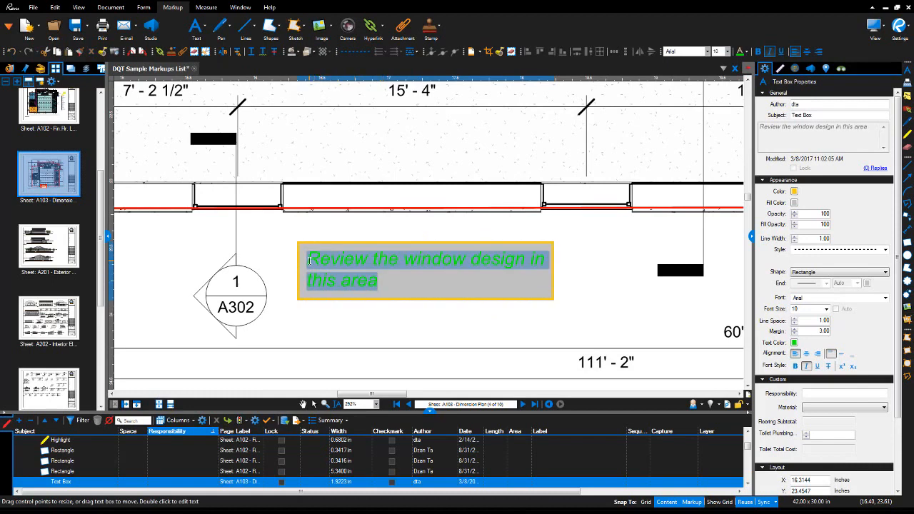
click(794, 343)
click(801, 378)
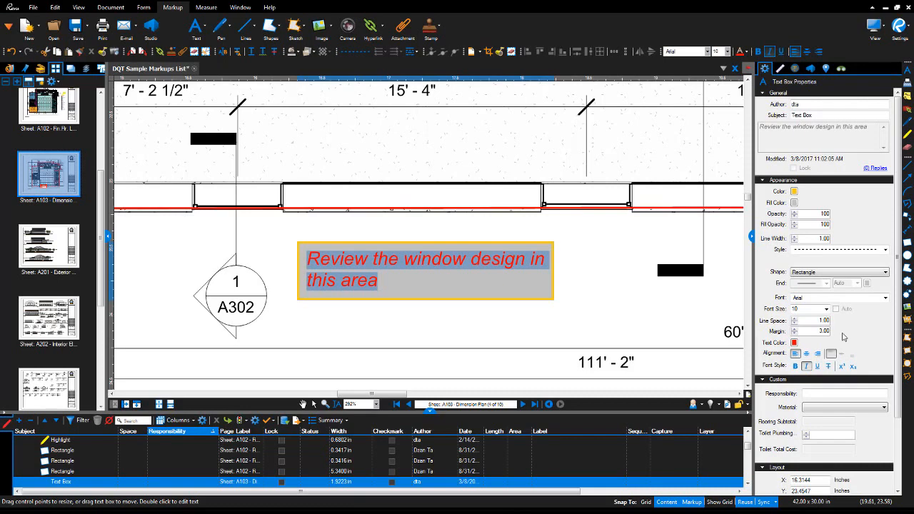
click(826, 309)
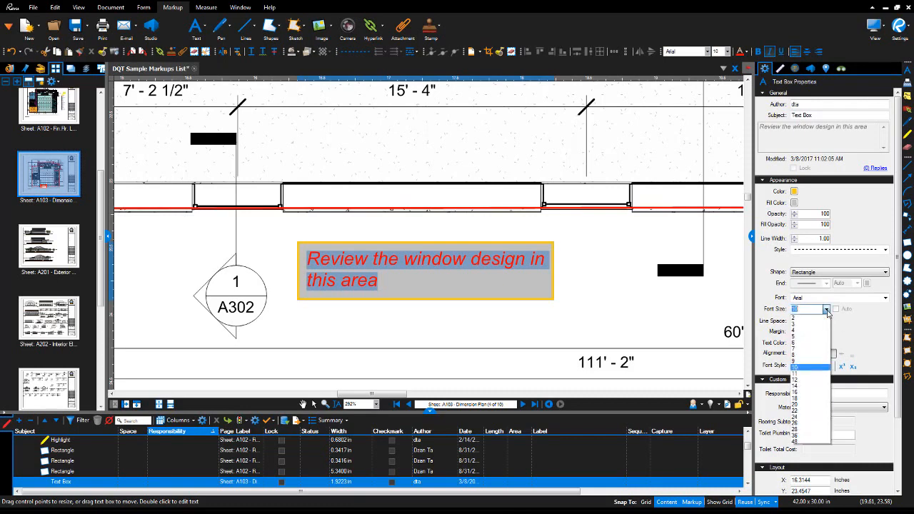
click(802, 380)
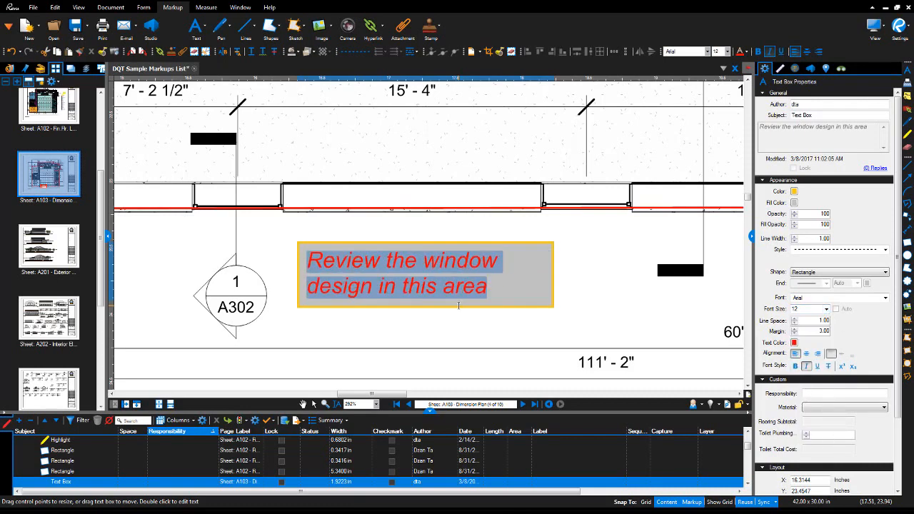
click(530, 336)
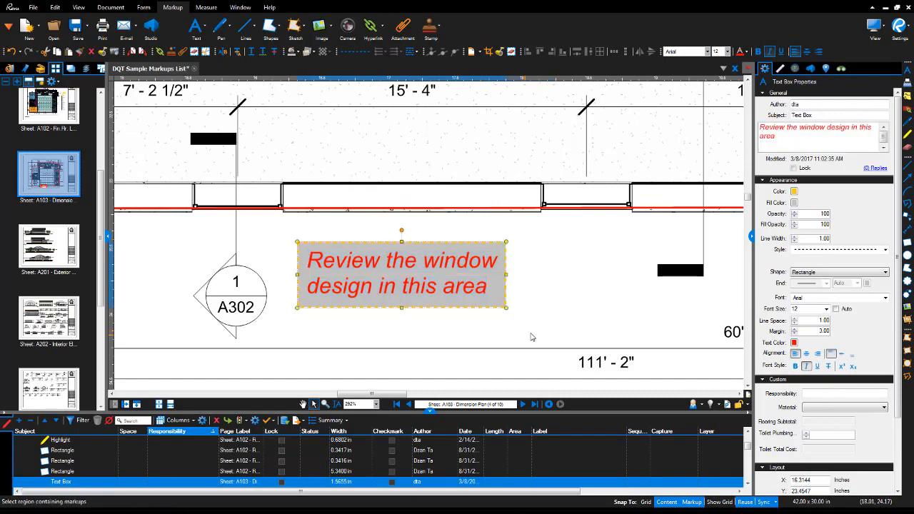
Pan to show more of the wall and pick the Text Box tool again.
scroll(545, 301, down, 1)
drag(576, 305, 485, 322)
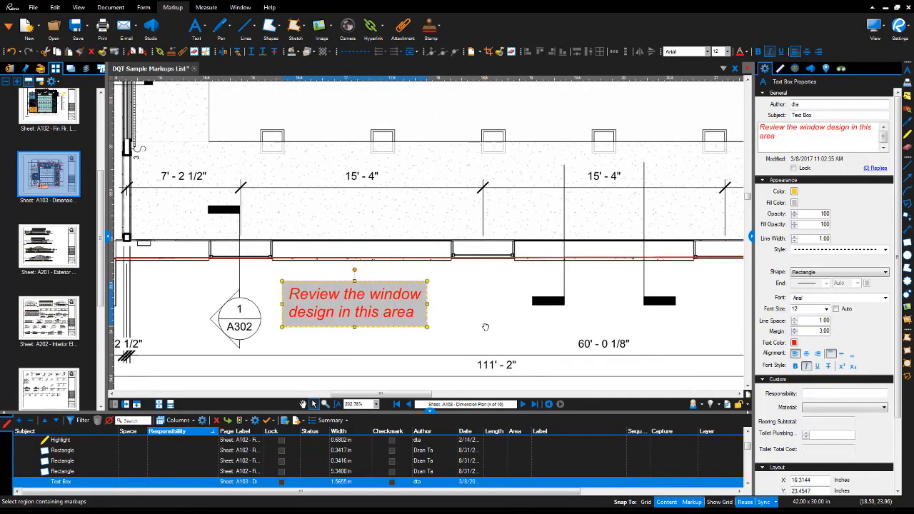
click(206, 27)
click(214, 41)
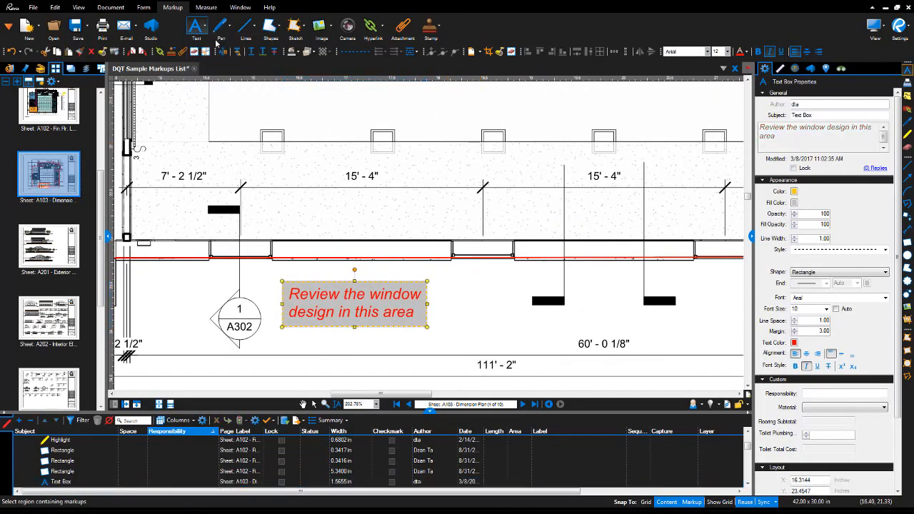
Draw a small text box right of the window note with 'text' on three lines.
drag(450, 279, 500, 322)
right_click(501, 323)
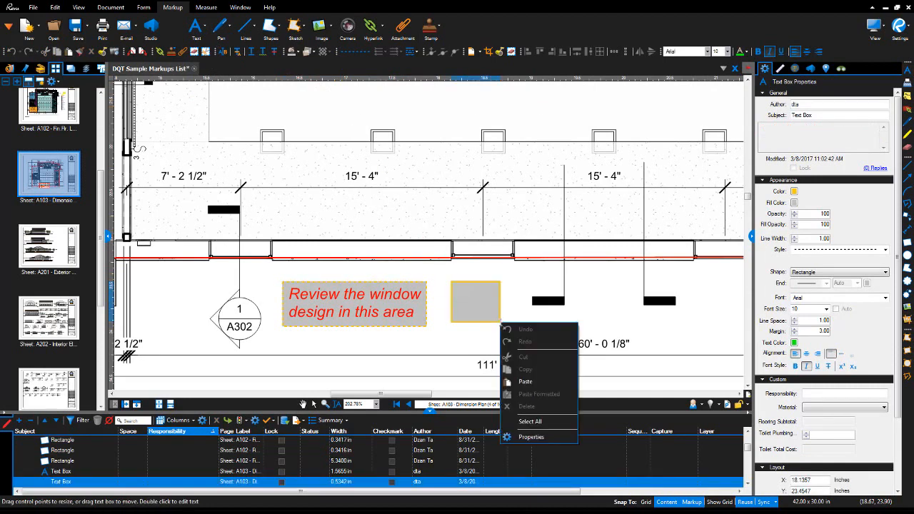
click(485, 301)
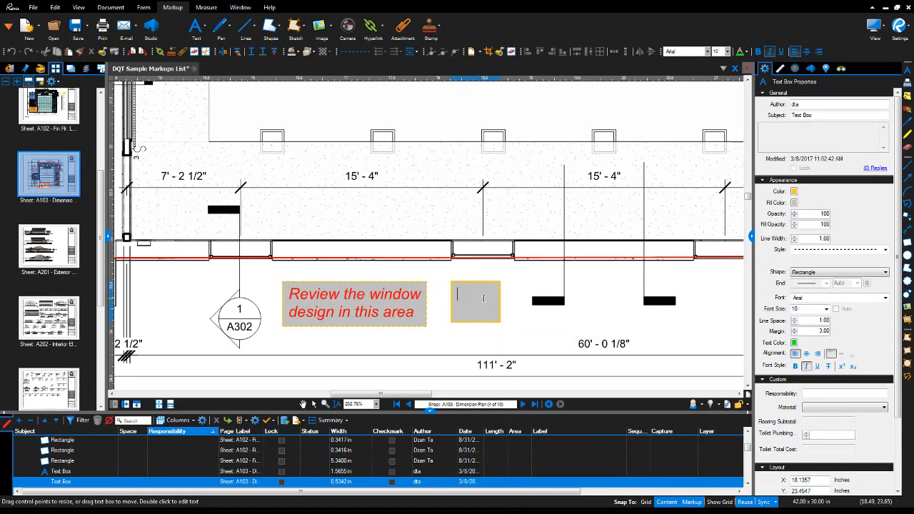
text(text)
key(Return)
text(text)
key(Return)
text(text)
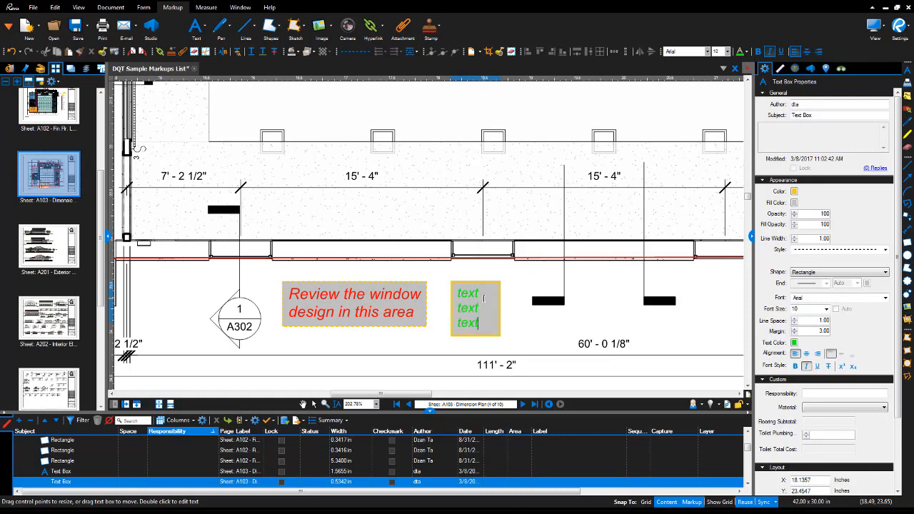
click(518, 285)
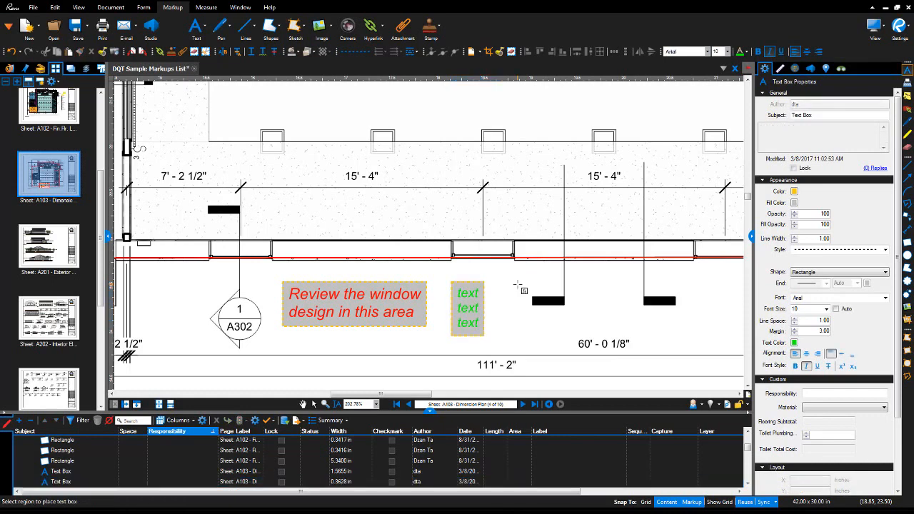
Cancel an accidental second text box.
drag(515, 282, 513, 303)
key(Escape)
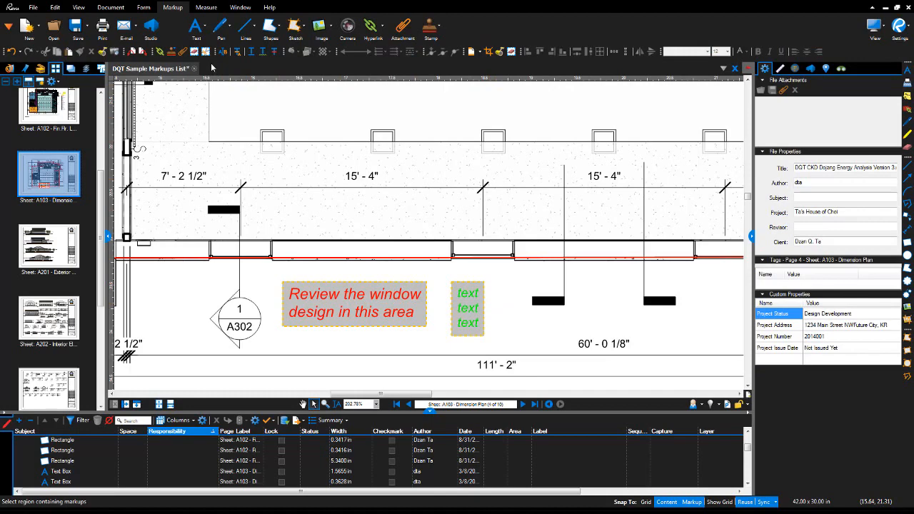
click(204, 27)
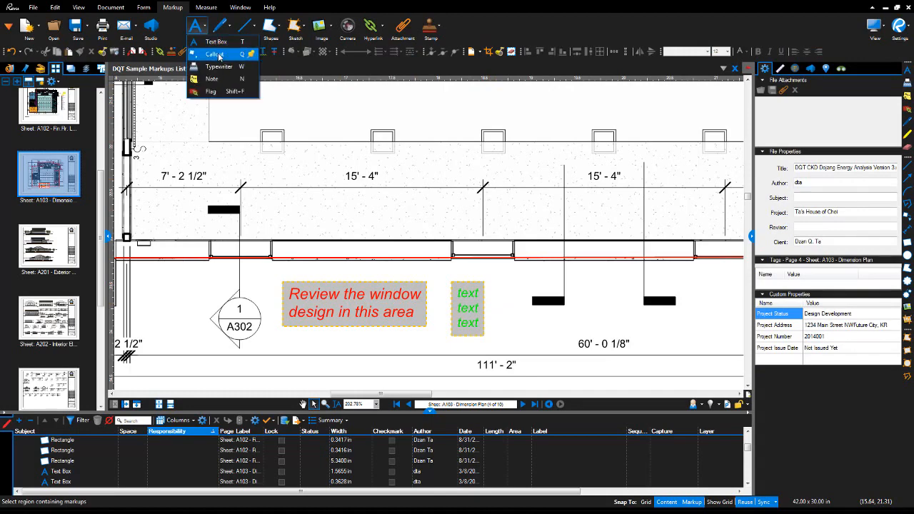
Place a callout reading 'window A' with its arrow on a window in the wall.
click(219, 57)
scroll(450, 250, down, 3)
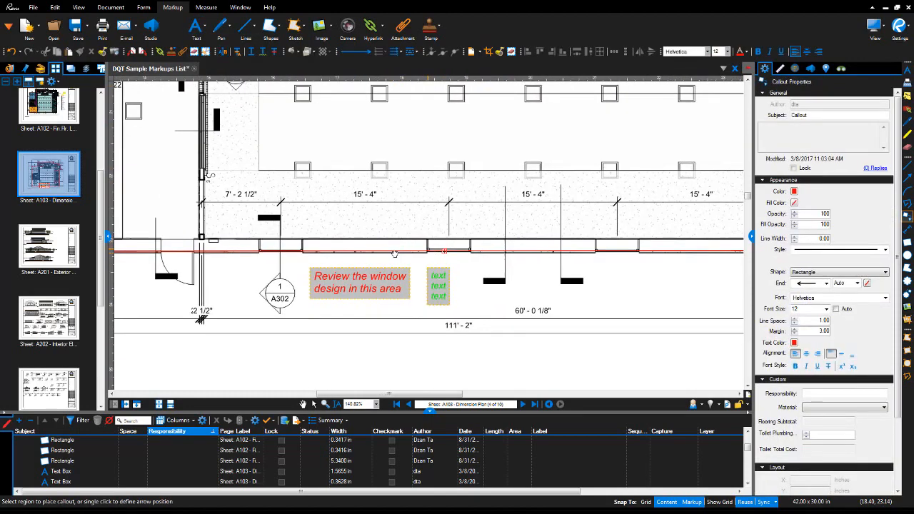
click(489, 259)
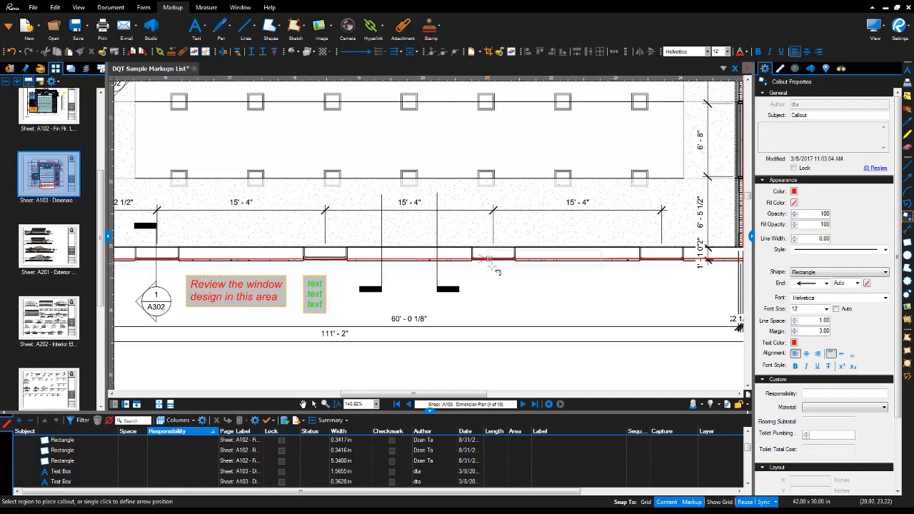
click(564, 311)
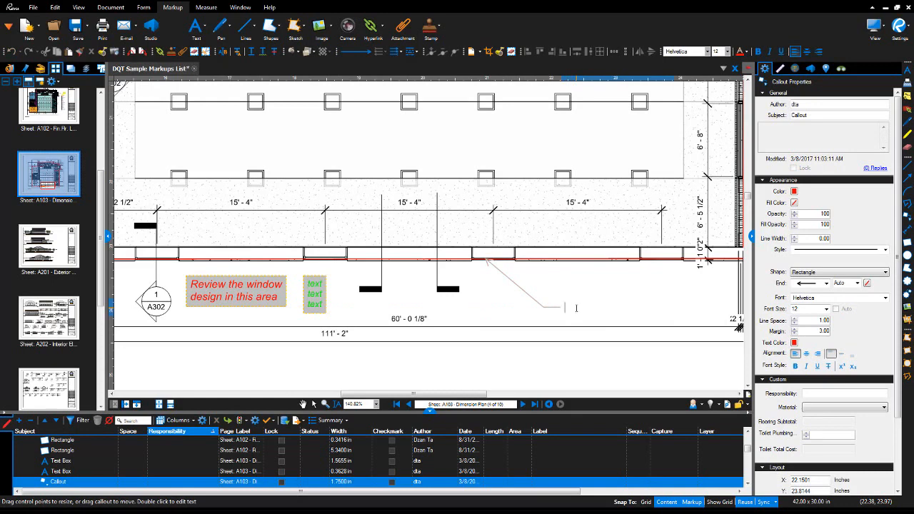
text(window A)
click(638, 289)
Cancel a stray callout and change the 'window A' text colour to olive.
click(637, 291)
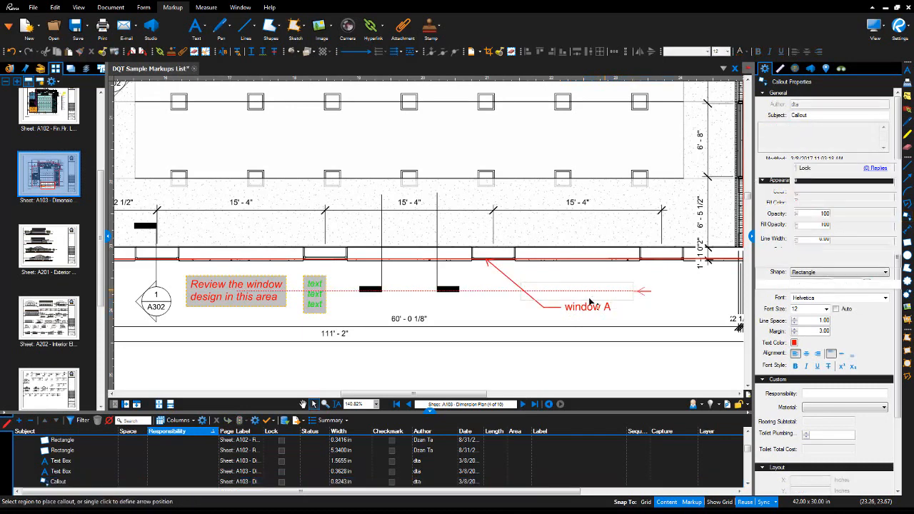
key(Escape)
click(585, 308)
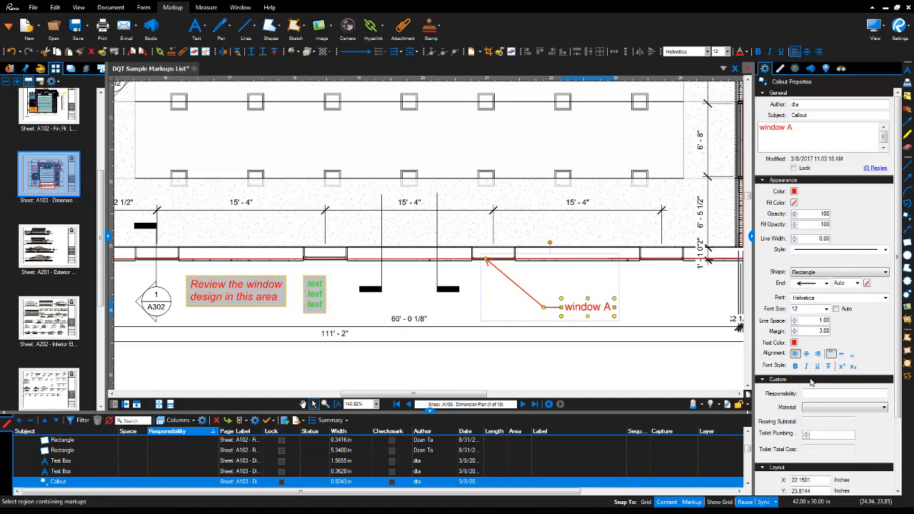
click(794, 343)
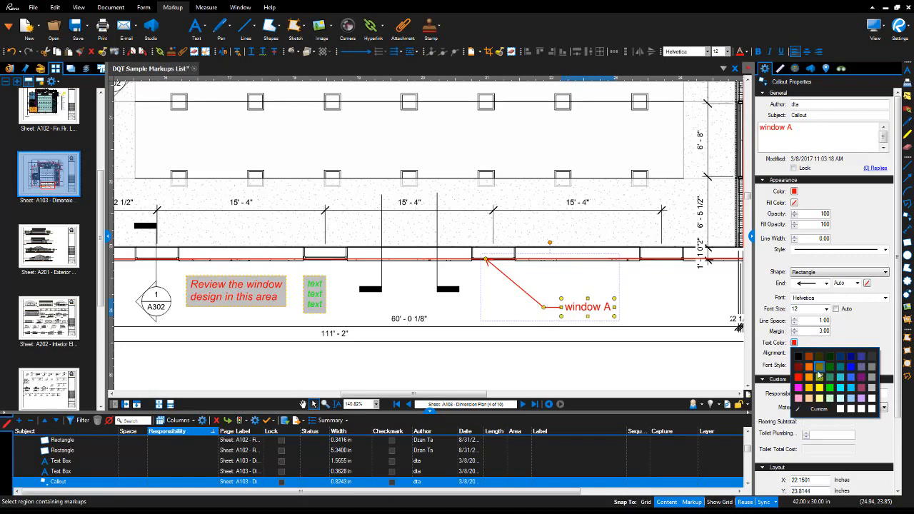
click(820, 367)
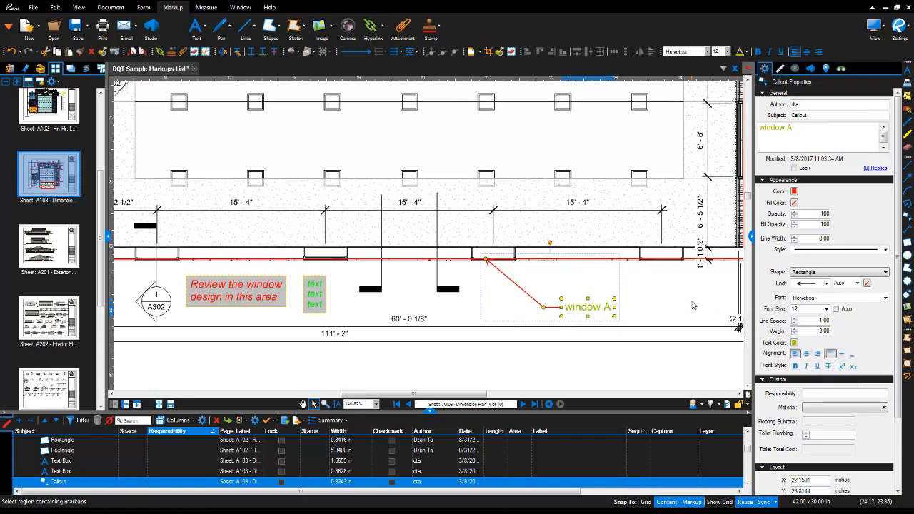
click(692, 305)
click(601, 309)
click(640, 310)
click(207, 32)
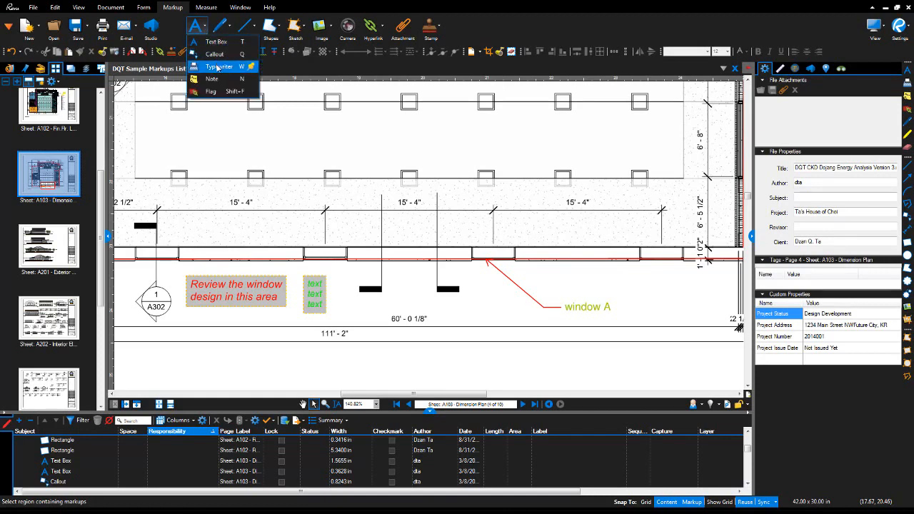
Add typewriter text reading 'typewriter' above the window row.
click(218, 66)
click(494, 148)
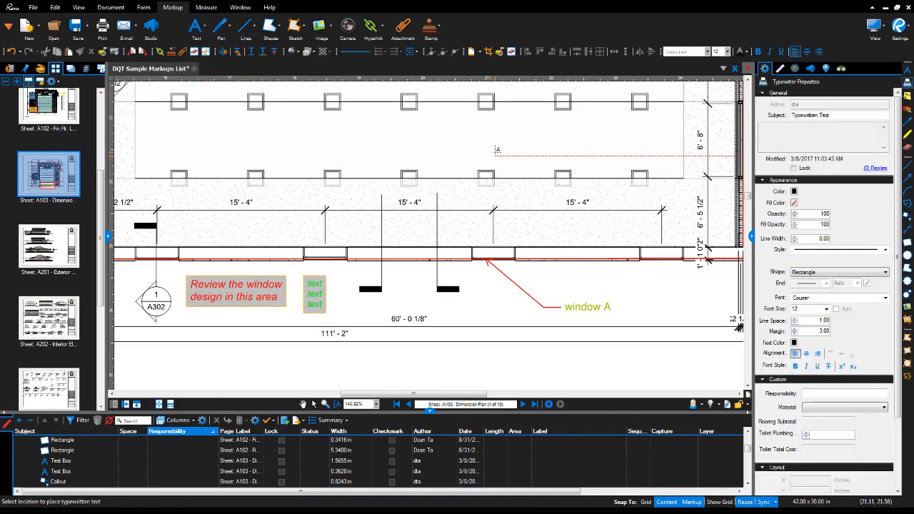
text(typew)
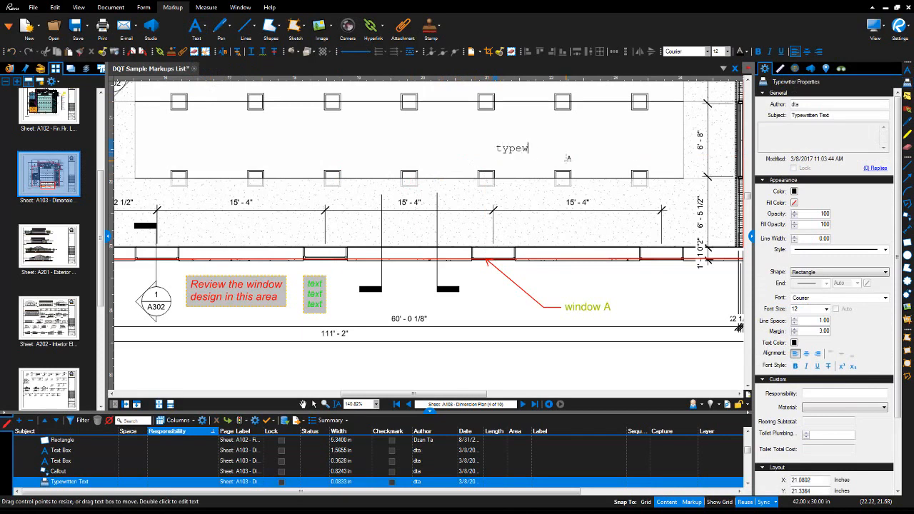
text(riter)
click(486, 124)
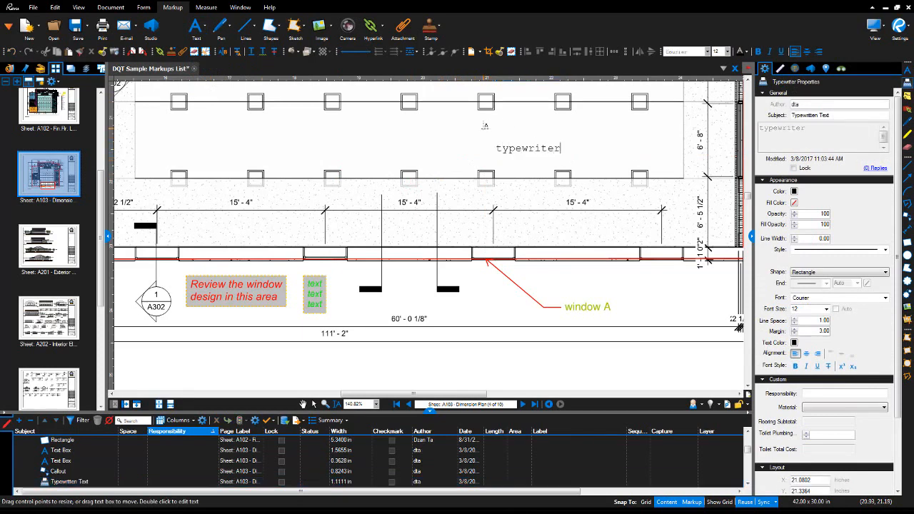
Place a sticky note reading 'ID to check floor finish' beside the Slate room.
click(202, 26)
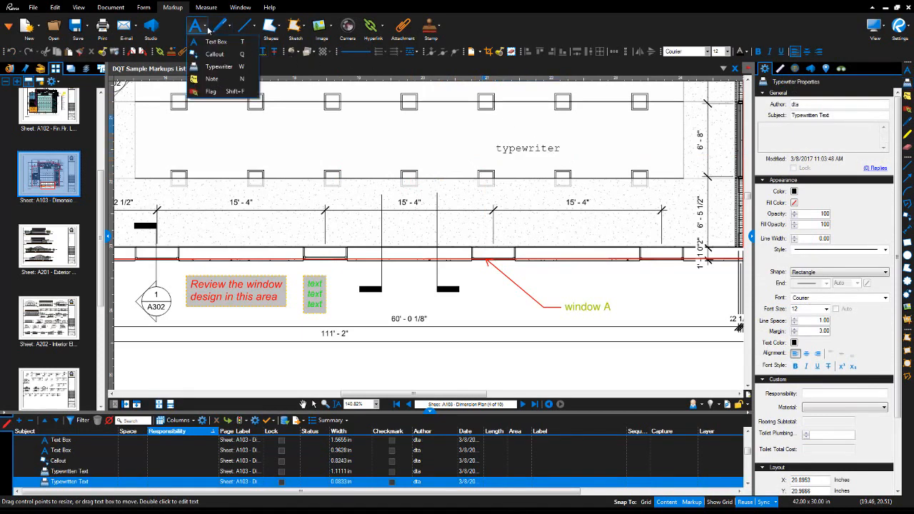
click(211, 79)
scroll(490, 309, down, 3)
drag(568, 325, 277, 324)
scroll(446, 257, up, 2)
click(451, 286)
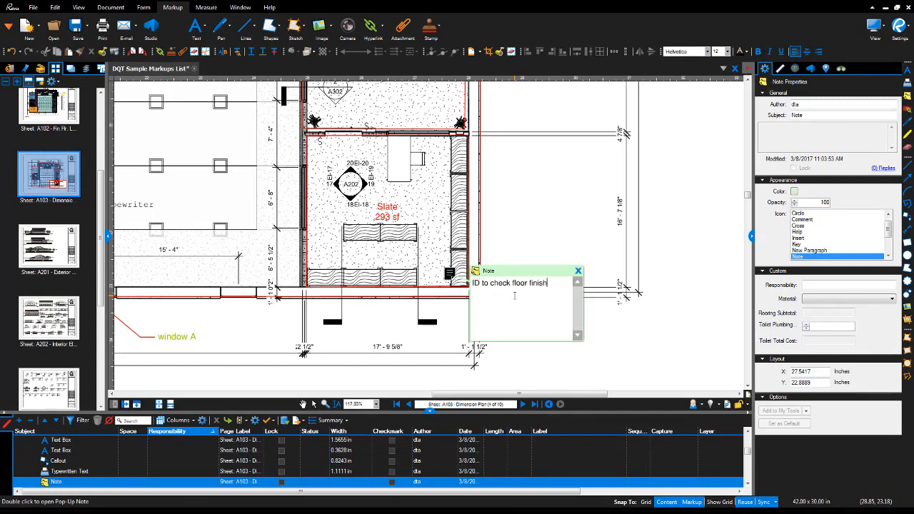
click(571, 266)
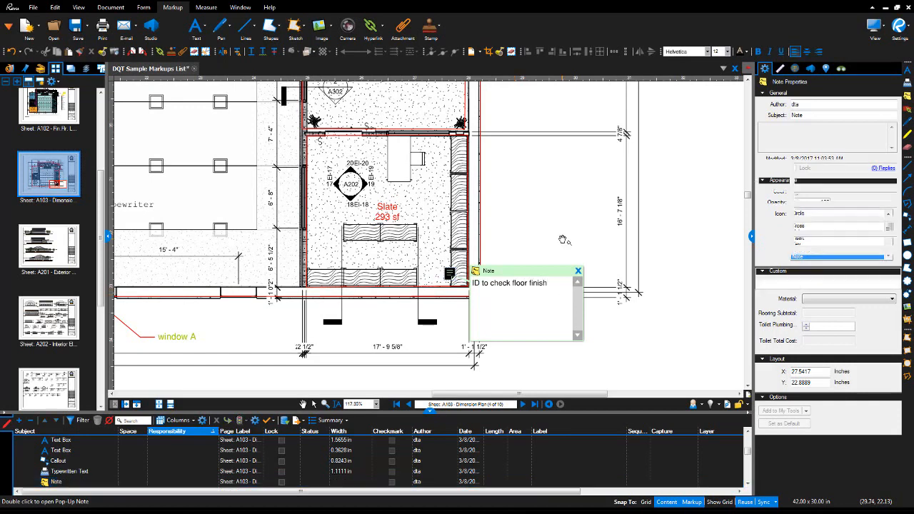
click(578, 272)
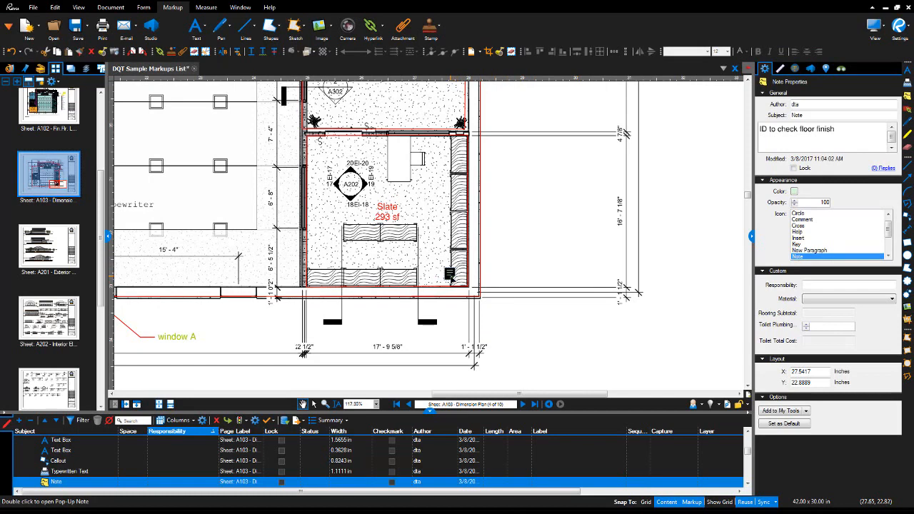
Nudge the note left into the Slate room and reread its pop-up comment.
drag(450, 275, 435, 272)
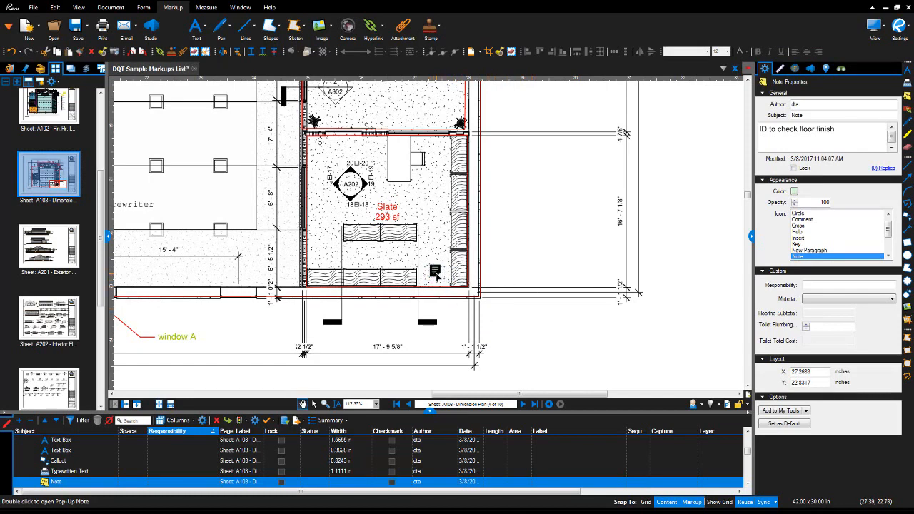
double_click(434, 272)
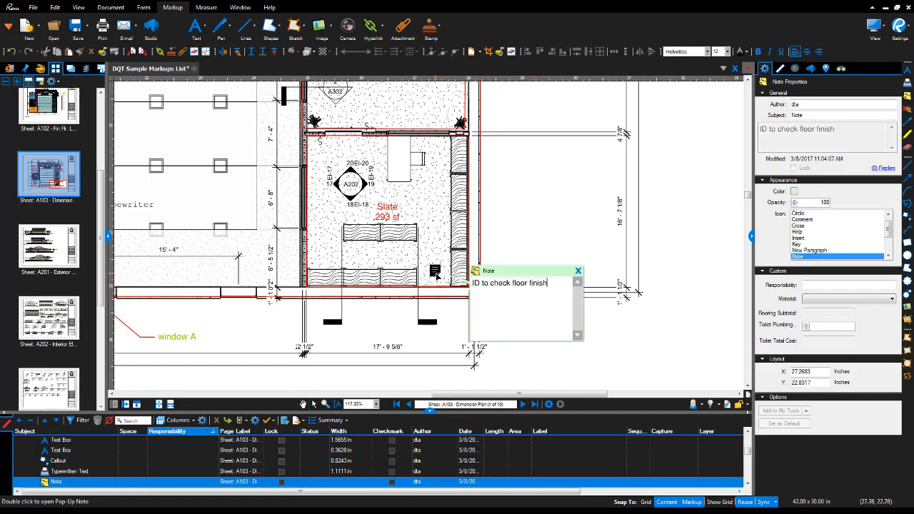
click(577, 271)
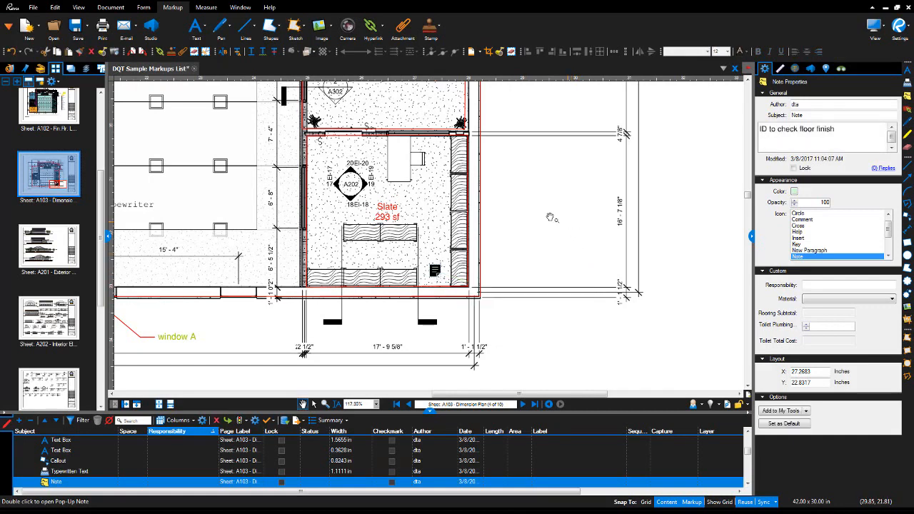
click(205, 28)
click(211, 91)
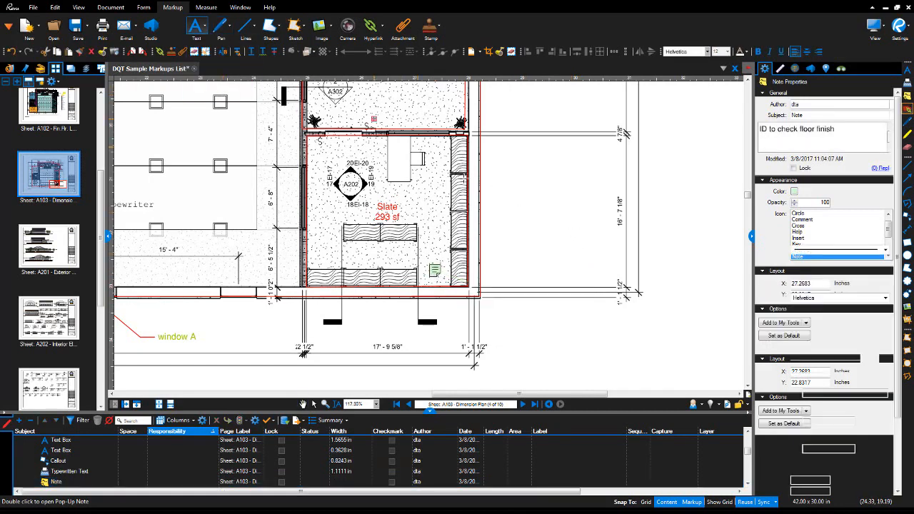
Place a flag right of the Slate room reading 'see structural engineer'.
scroll(452, 223, up, 3)
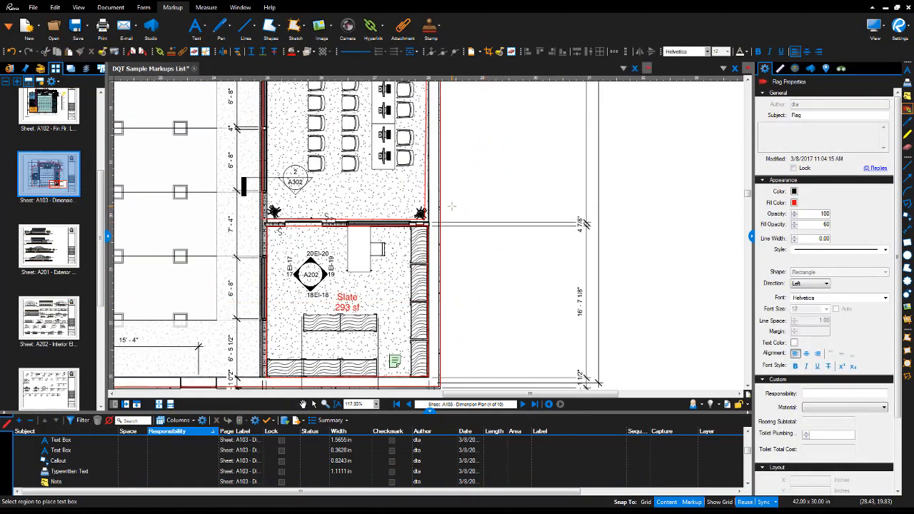
click(455, 207)
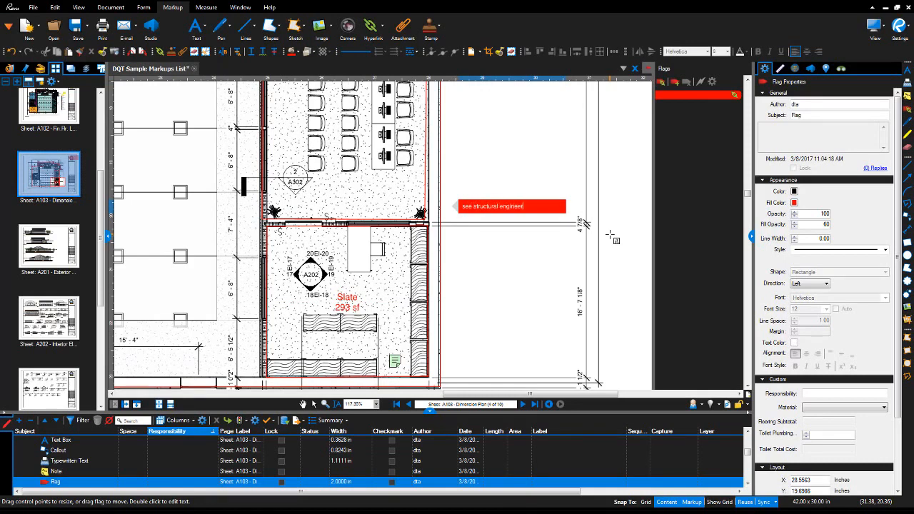
click(556, 178)
click(447, 159)
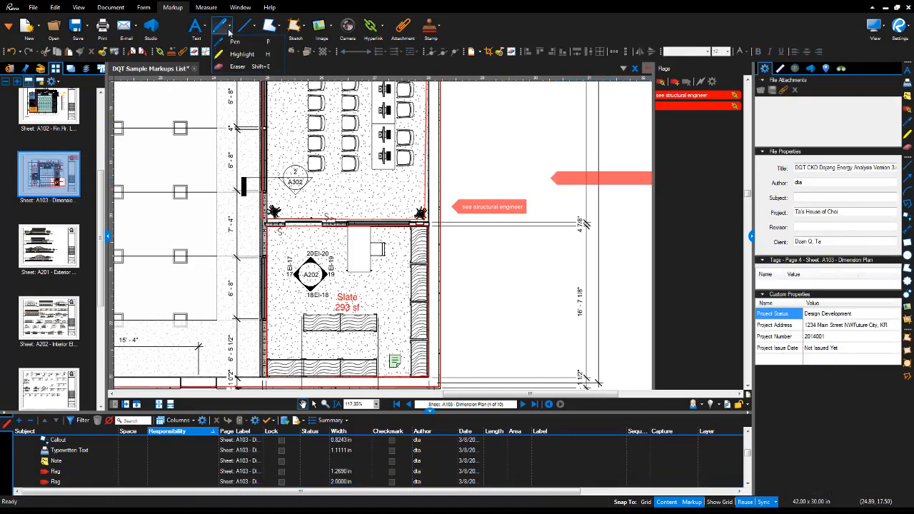
Draw a green pen squiggle near the dimensions and strike through both title-block names.
click(226, 30)
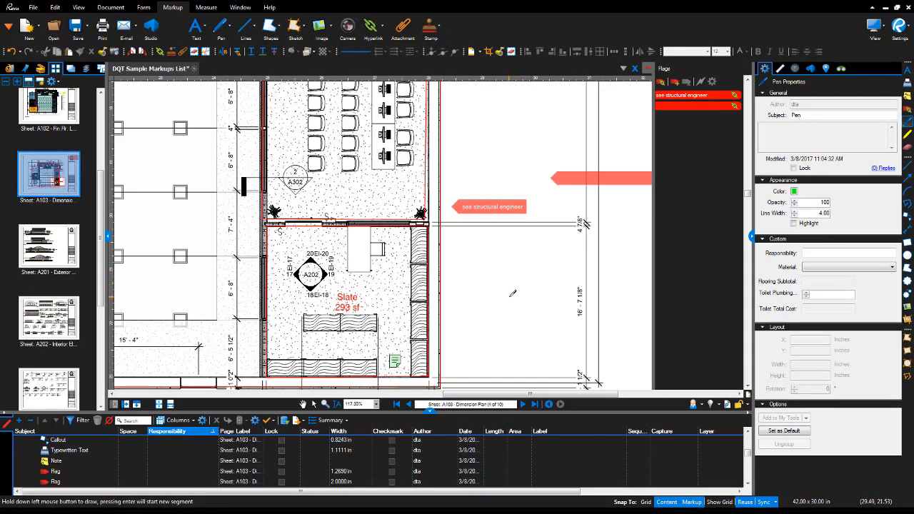
mouse_move(481, 314)
mouse_down()
mouse_move(568, 259)
mouse_move(613, 262)
mouse_move(527, 275)
mouse_move(493, 256)
mouse_move(534, 307)
mouse_up()
drag(459, 311, 306, 336)
drag(513, 264, 297, 324)
drag(493, 321, 437, 217)
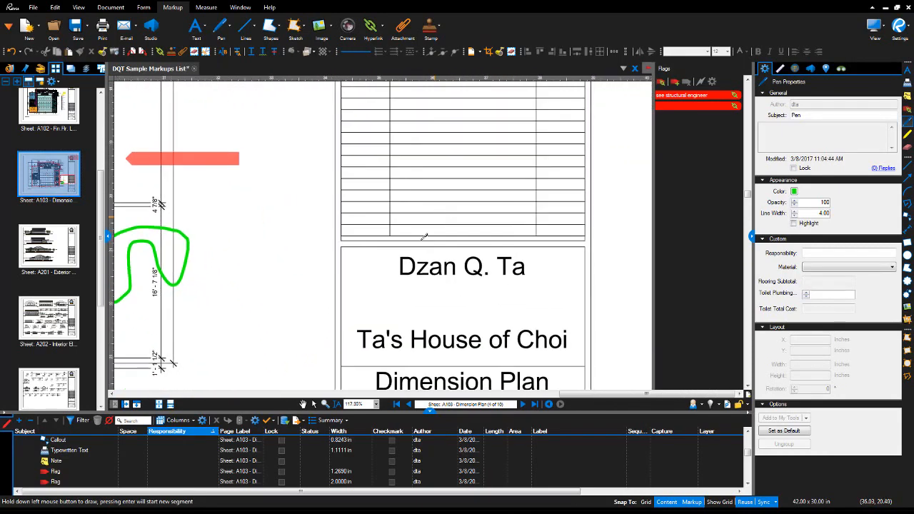
drag(414, 265, 526, 265)
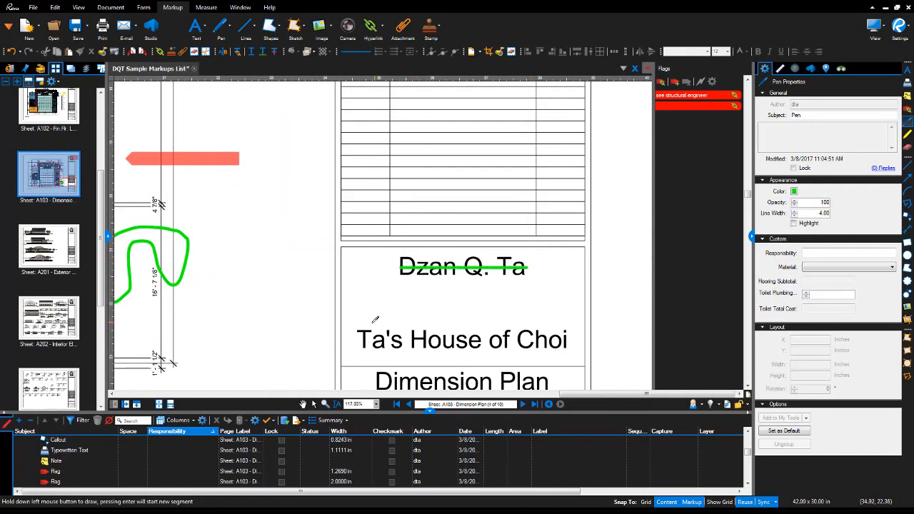
drag(361, 340, 567, 340)
Underline 'Dimension Plan' and add three vertical green strokes beside the title block.
scroll(404, 318, down, 3)
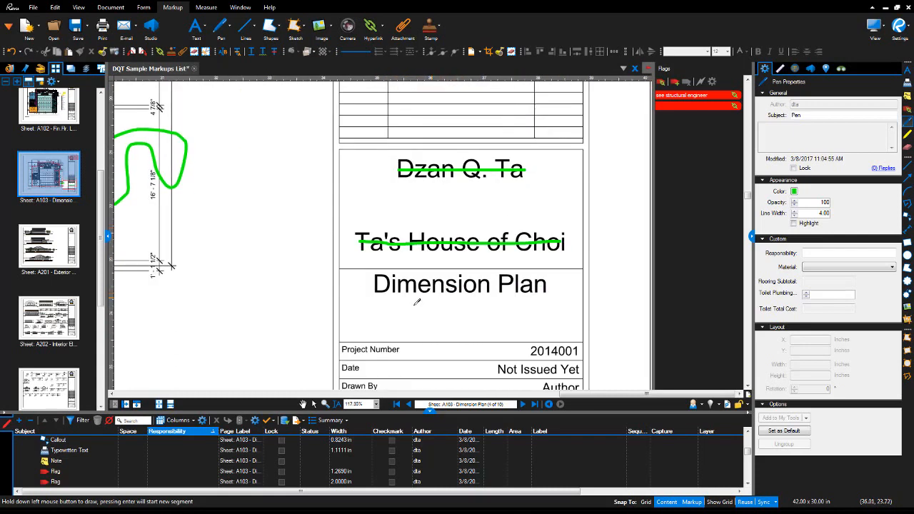
drag(373, 314, 558, 315)
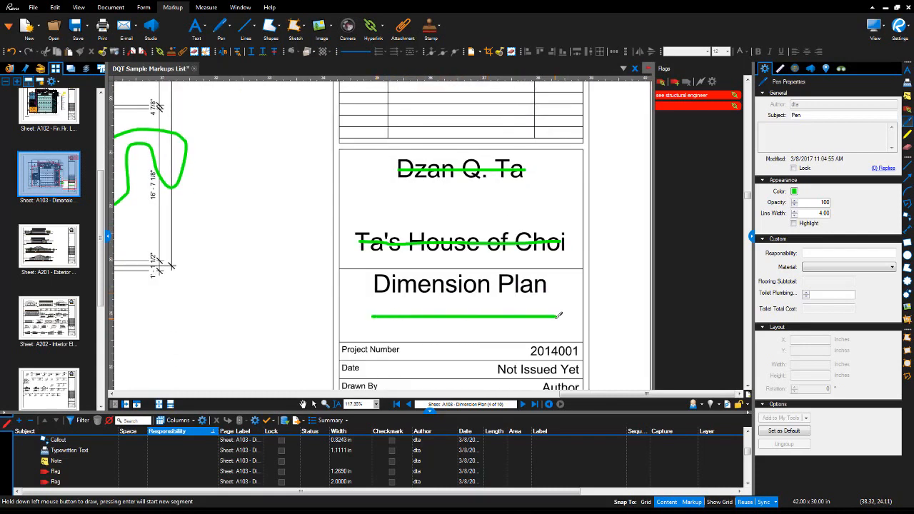
drag(279, 323, 287, 202)
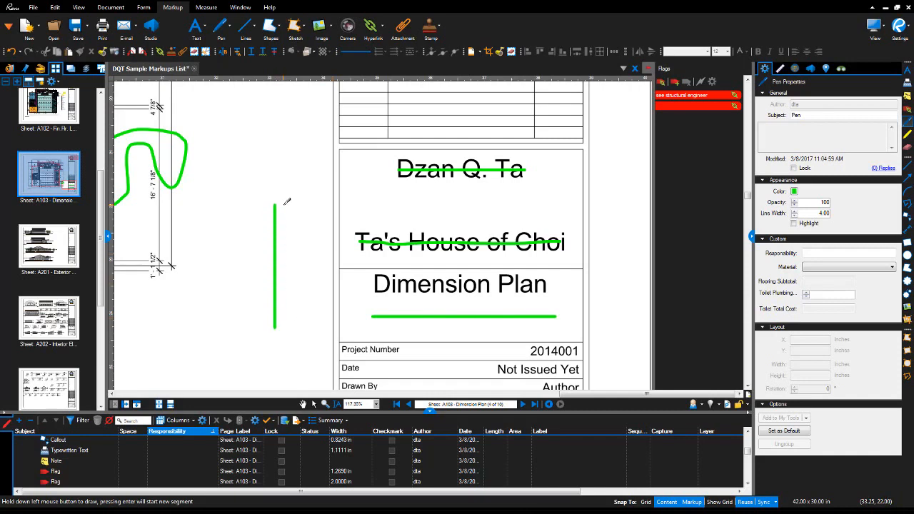
drag(301, 314, 314, 187)
drag(240, 314, 240, 234)
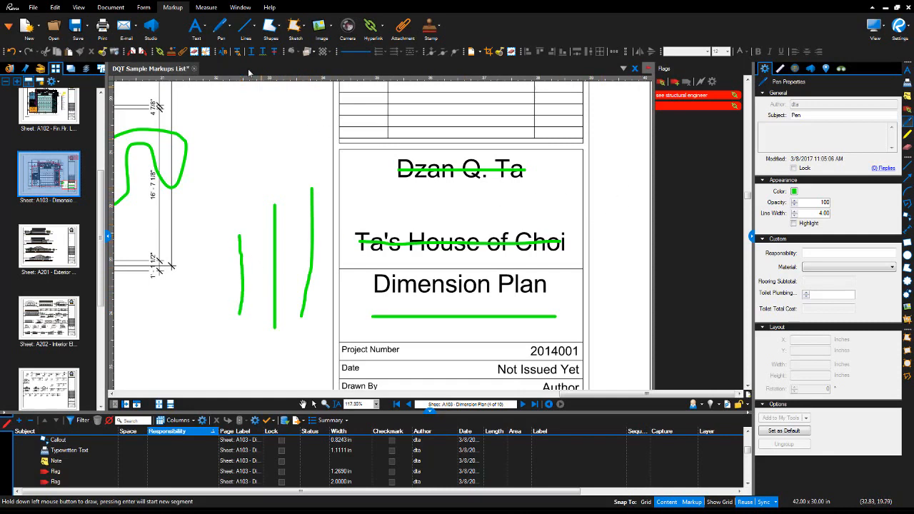
click(227, 27)
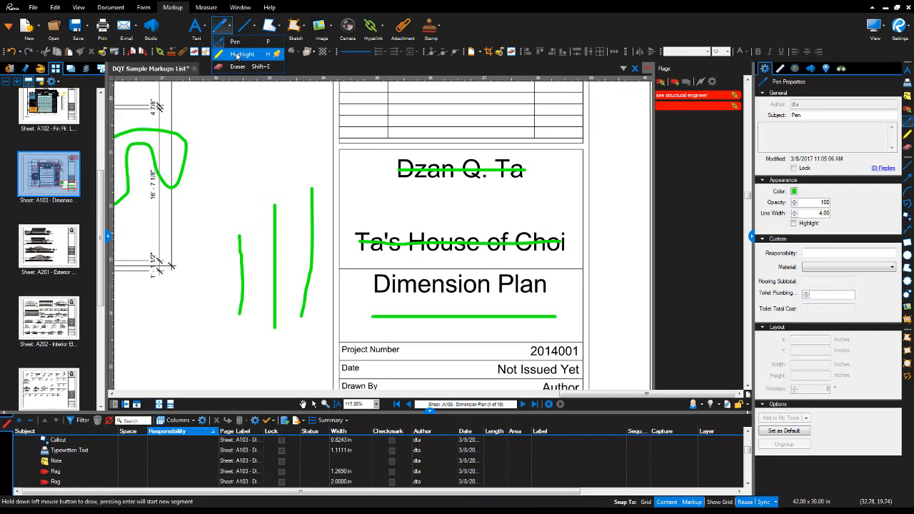
Highlight the project name in the title block in yellow.
click(238, 55)
mouse_move(237, 171)
mouse_down()
mouse_move(271, 152)
mouse_move(321, 142)
mouse_up()
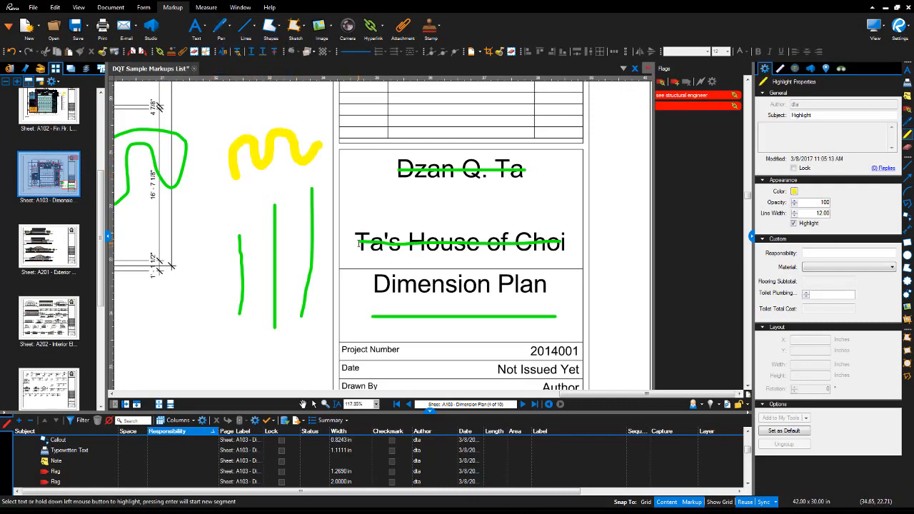
drag(360, 241, 568, 242)
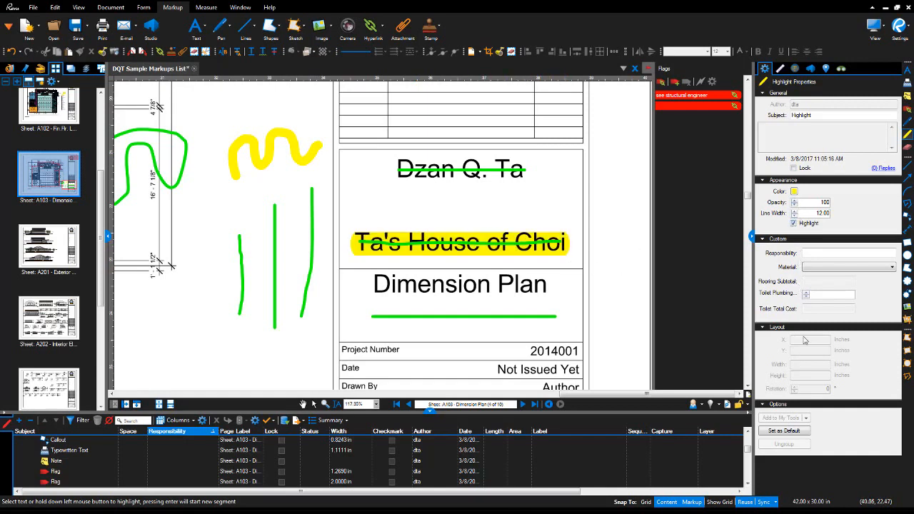
Erase the yellow squiggle, three vertical strokes, both strike-throughs and the underline.
click(228, 27)
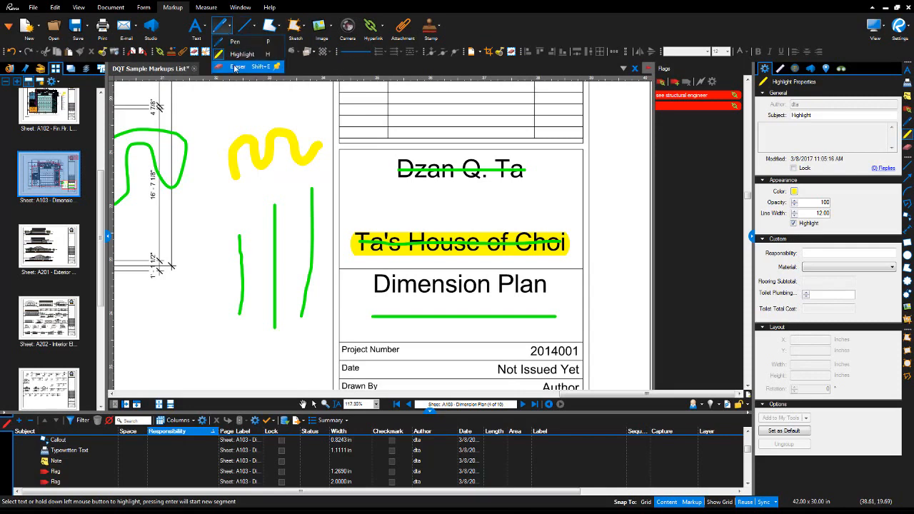
click(235, 66)
click(266, 141)
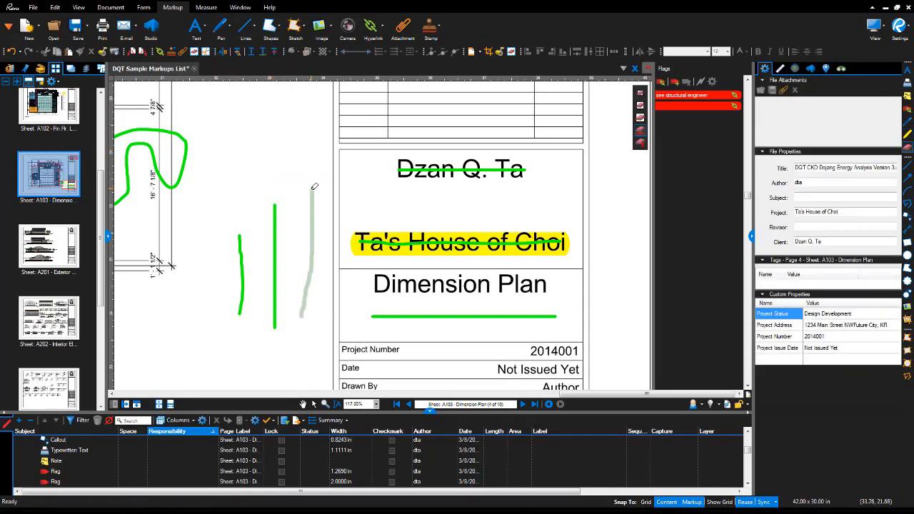
click(314, 187)
click(276, 207)
click(241, 243)
click(480, 169)
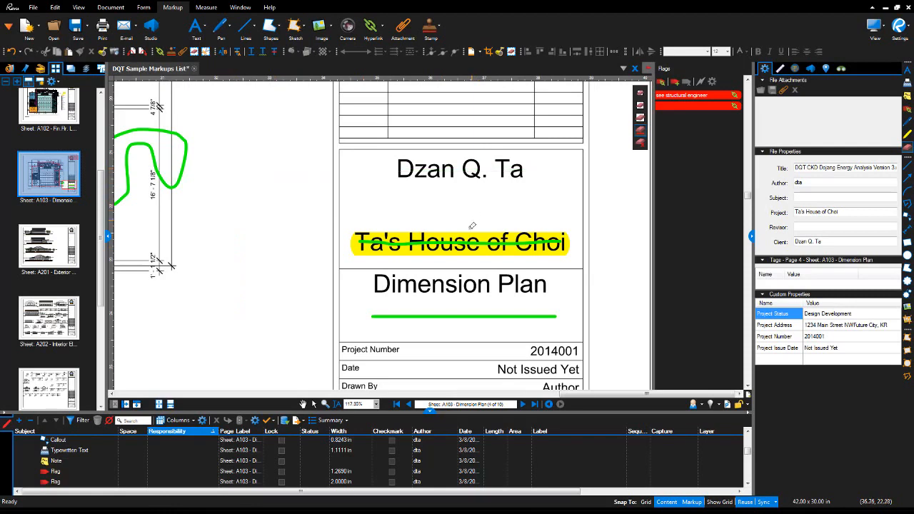
click(469, 243)
click(455, 315)
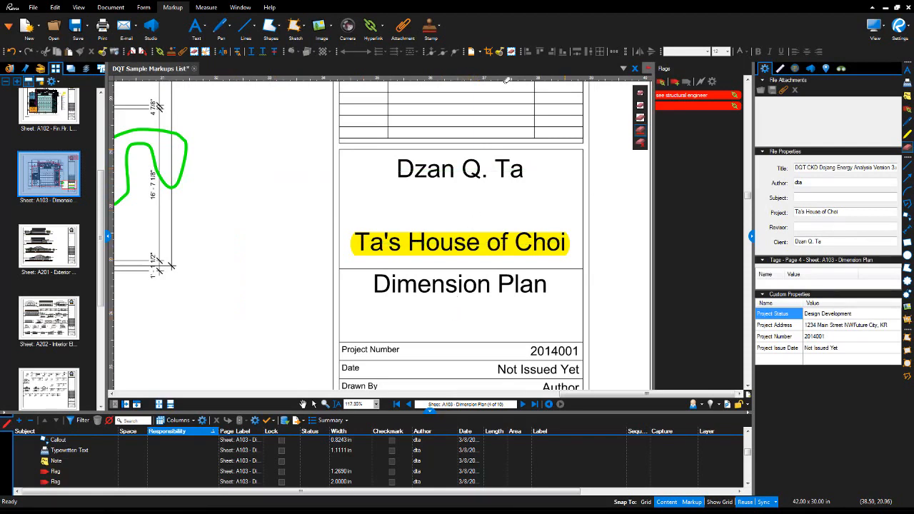
click(231, 33)
click(254, 30)
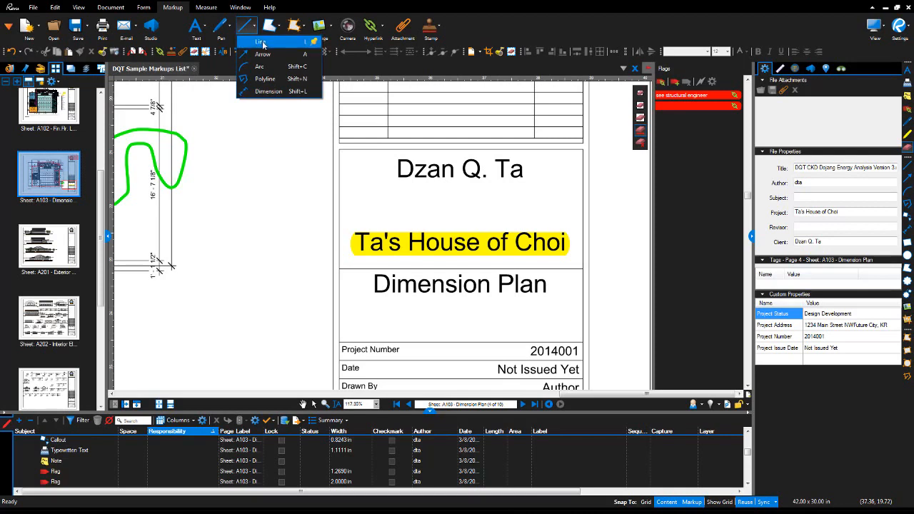
Draw five thick red straight lines beside the title block: three diagonal, one horizontal, one vertical.
click(260, 42)
drag(211, 319, 300, 150)
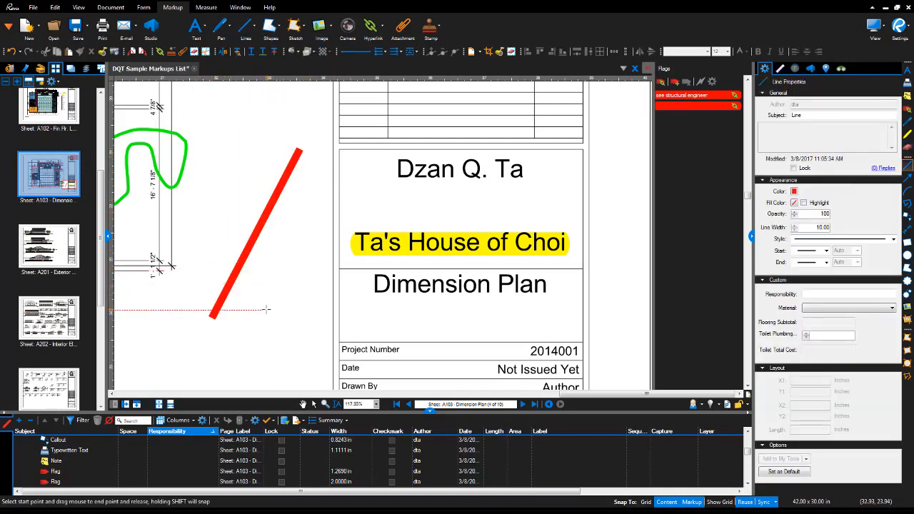
drag(273, 308, 315, 168)
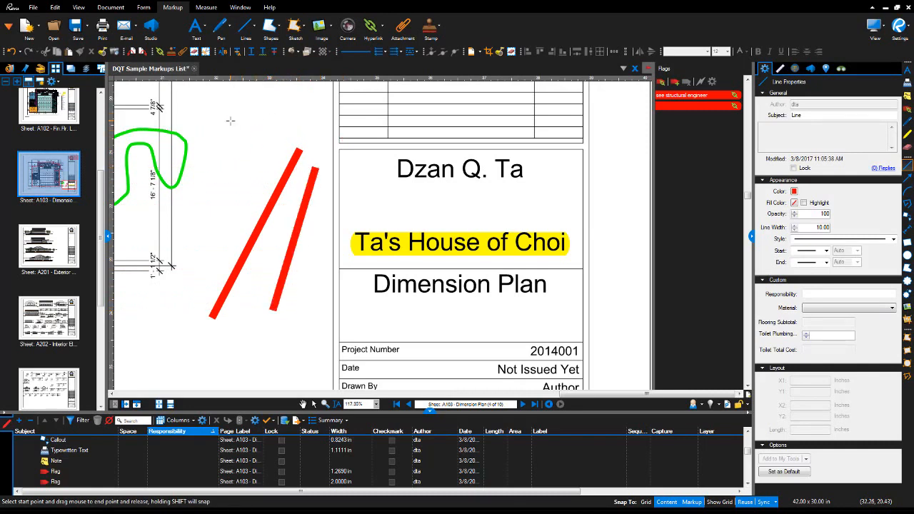
drag(230, 121, 302, 119)
drag(211, 177, 208, 251)
drag(223, 353, 319, 258)
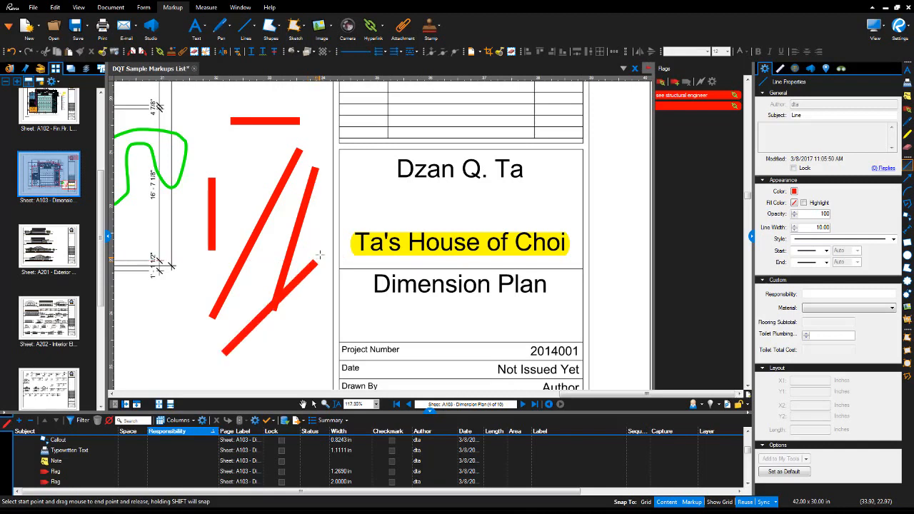
click(254, 32)
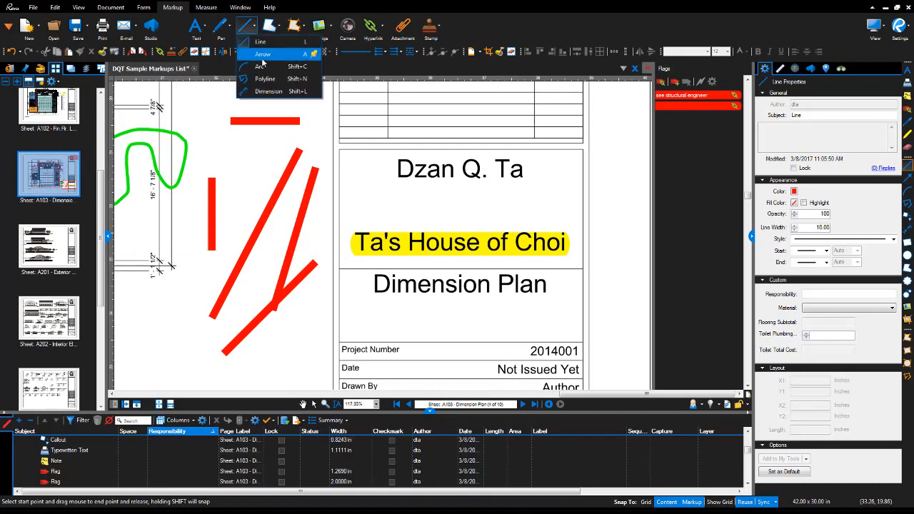
Draw a thin red diagonal arrow near the Slate room's wall corner.
click(262, 57)
drag(372, 236, 536, 163)
drag(437, 217, 614, 242)
mouse_move(438, 290)
mouse_down()
mouse_move(472, 317)
mouse_move(415, 240)
mouse_move(472, 242)
mouse_up()
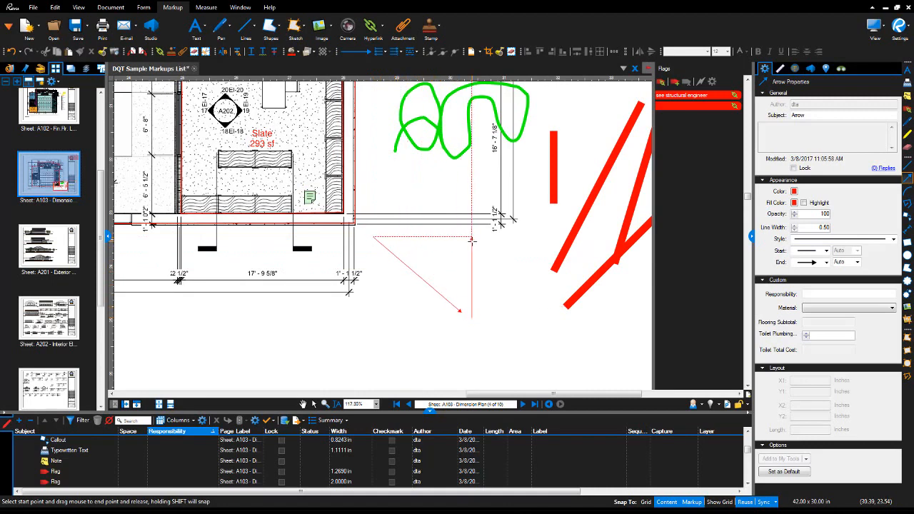
key(Escape)
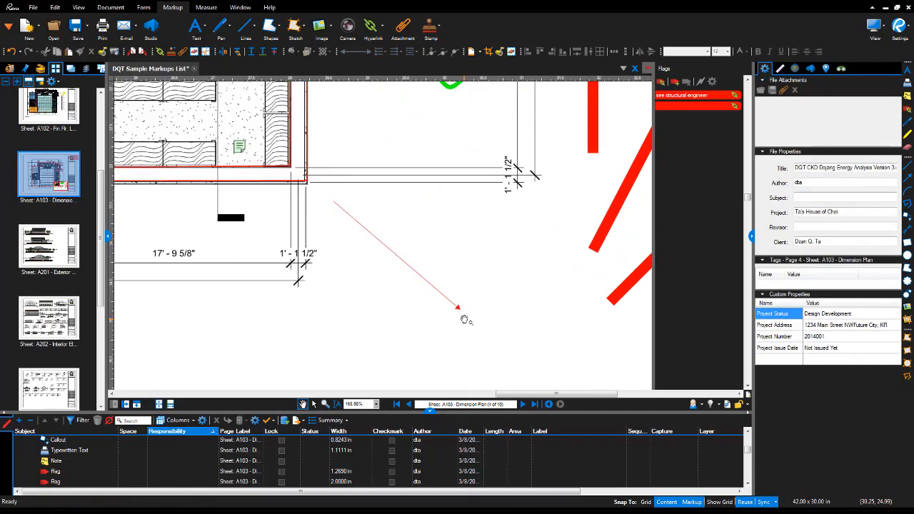
scroll(463, 317, up, 2)
Change the arrow's end to a solid arrowhead style.
click(457, 308)
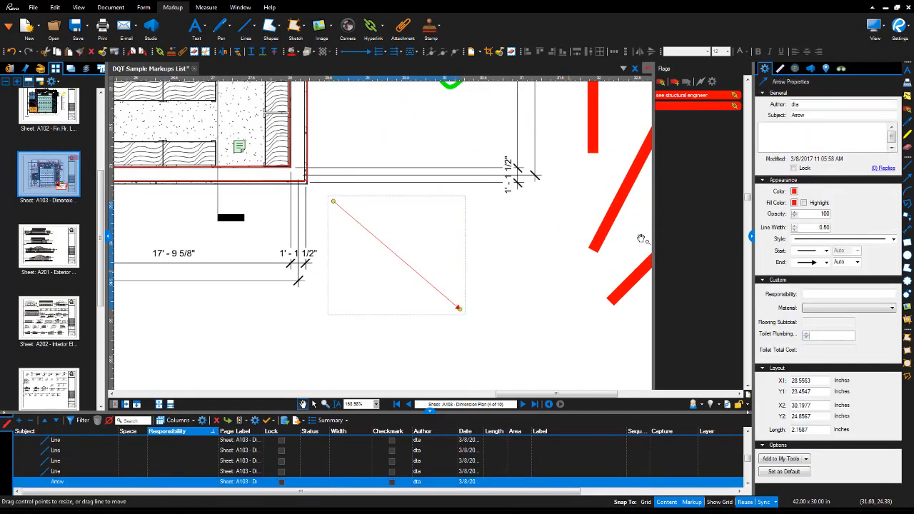
click(826, 263)
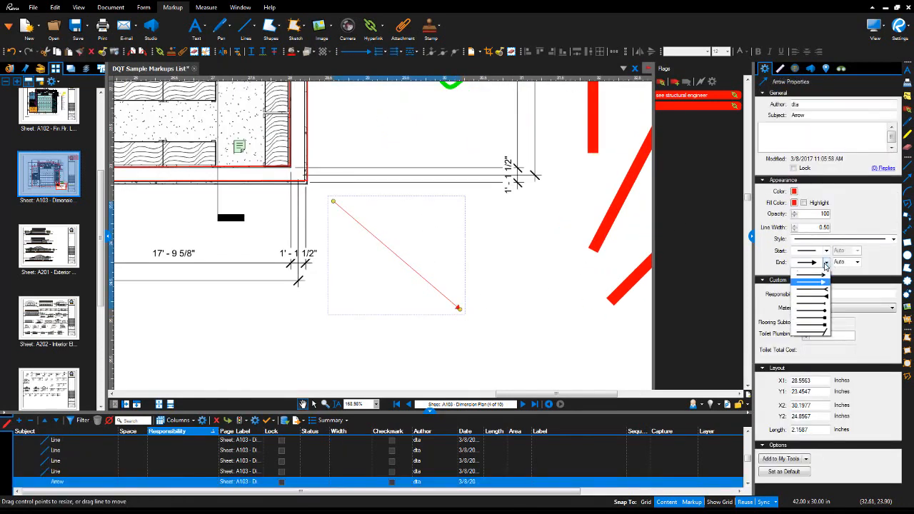
click(819, 303)
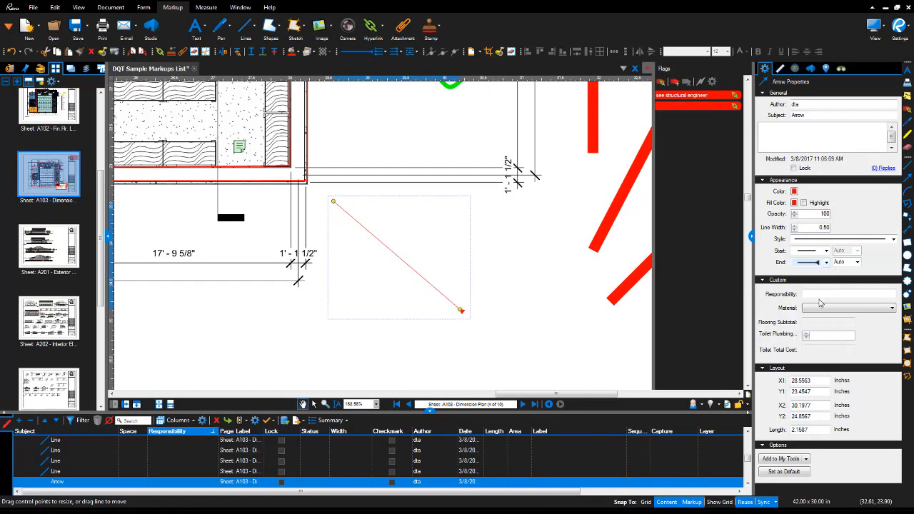
click(543, 308)
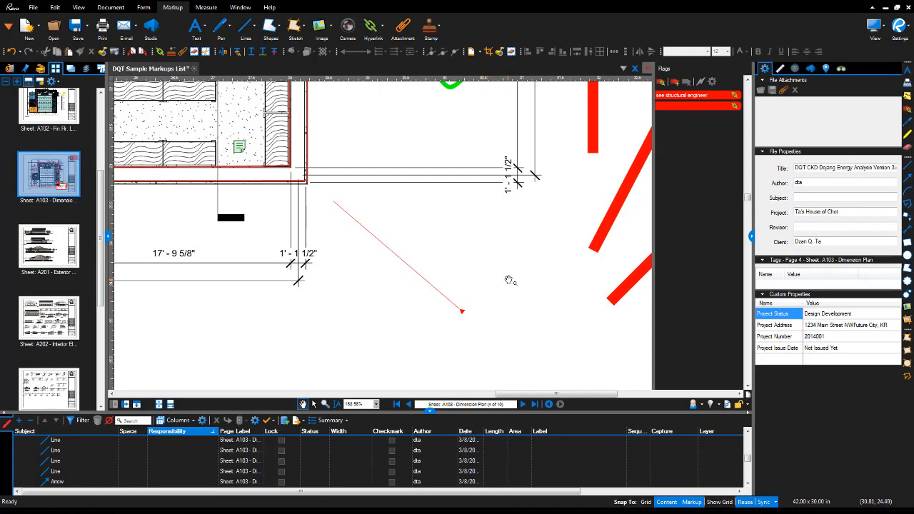
click(254, 29)
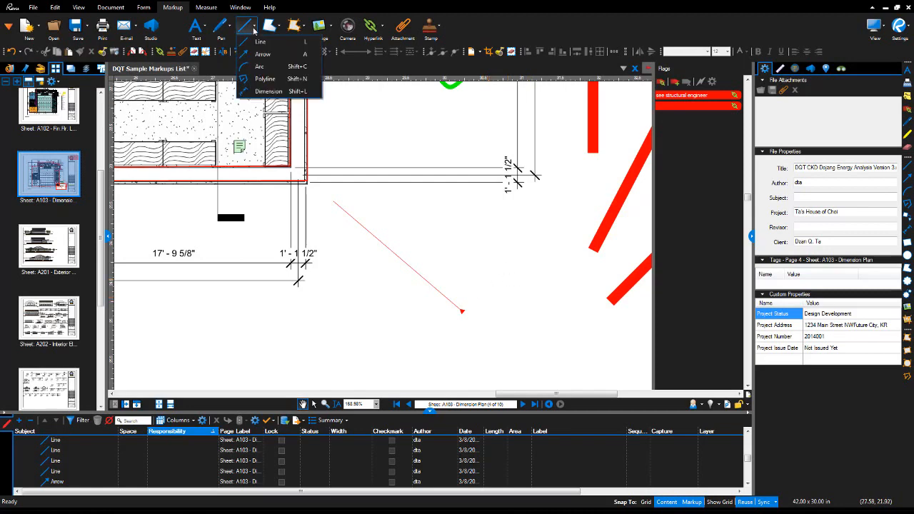
Draw three red arcs: one across the arrow, one to its right, one below its tip.
click(257, 67)
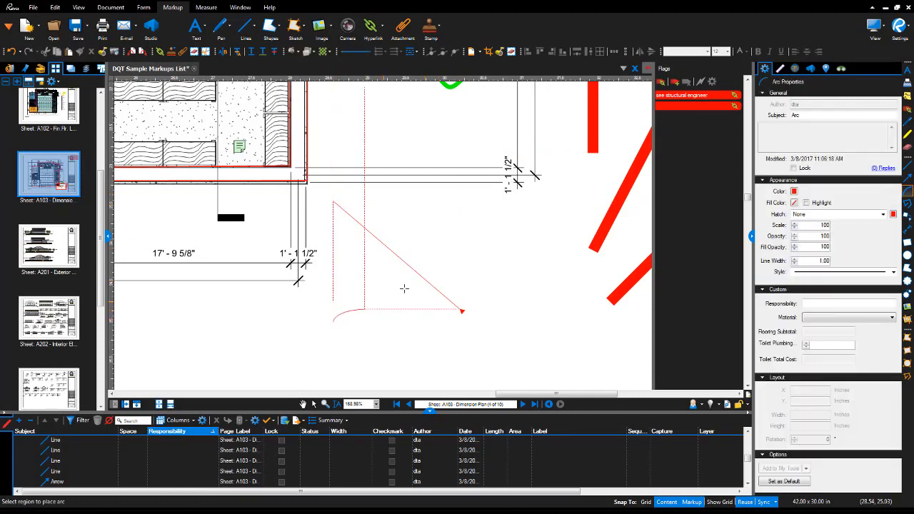
drag(404, 288, 482, 256)
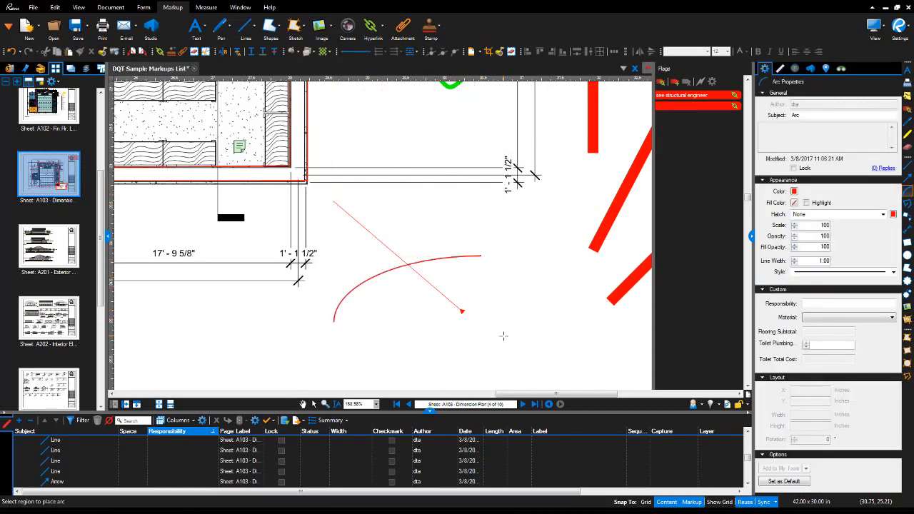
click(257, 32)
click(265, 67)
click(486, 299)
click(527, 267)
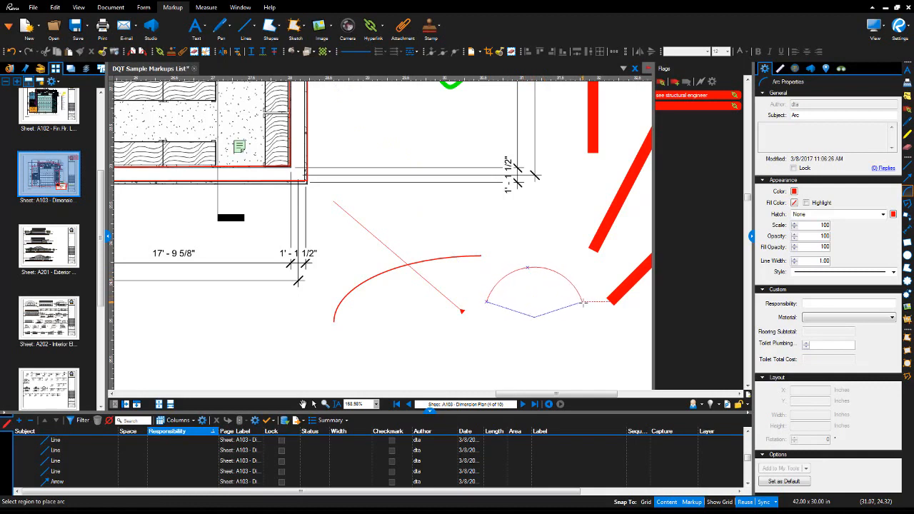
click(583, 301)
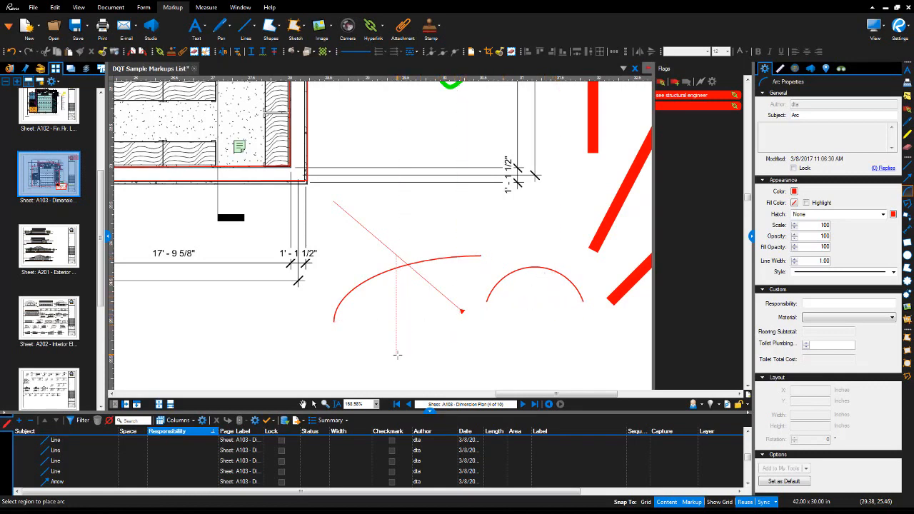
drag(405, 350, 470, 280)
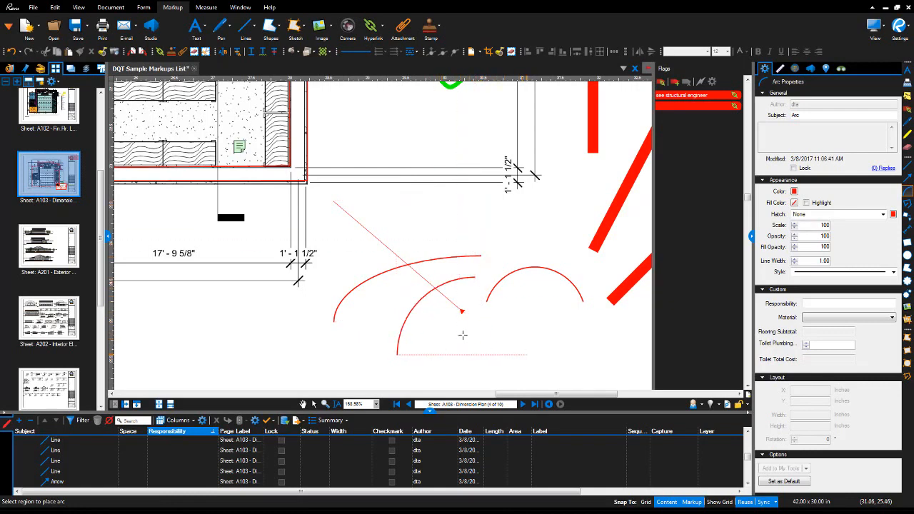
click(255, 28)
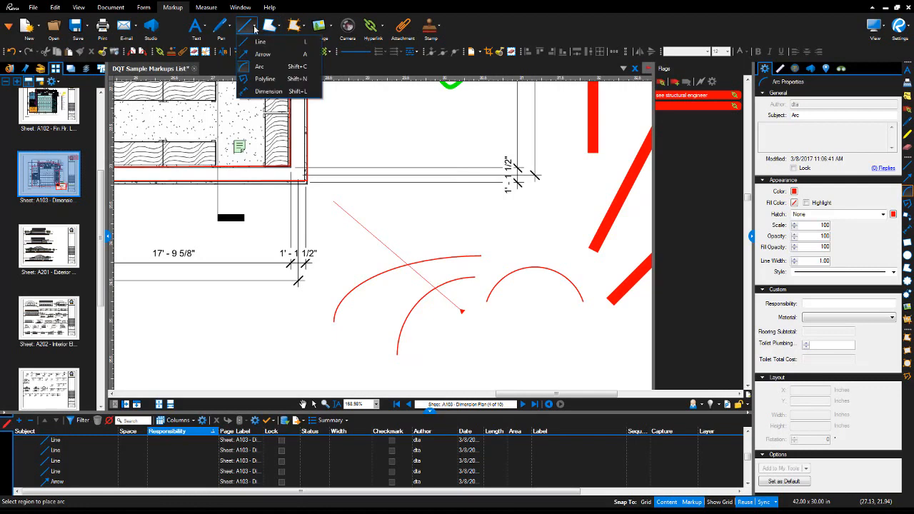
Draw a closed red five-sided polyline in empty space below the dimensions.
click(265, 79)
drag(346, 179, 557, 192)
click(365, 338)
click(390, 310)
click(427, 326)
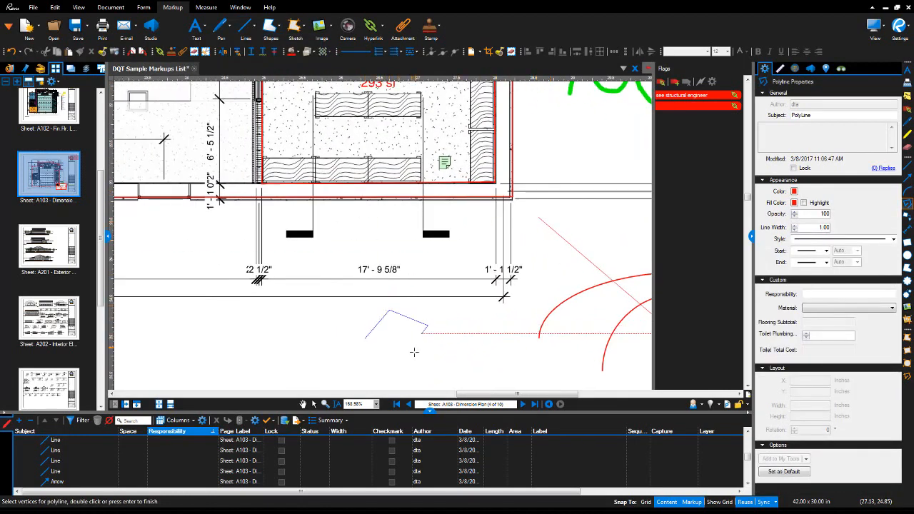
click(412, 352)
click(376, 365)
click(365, 339)
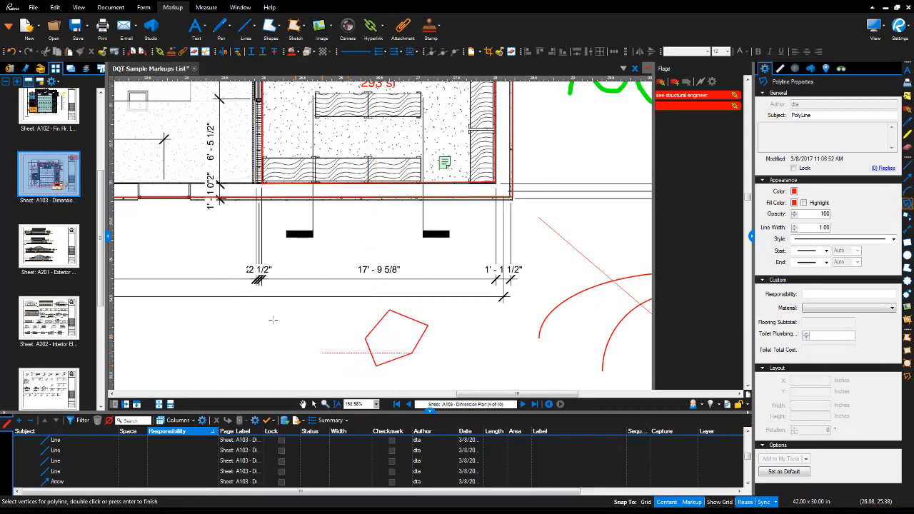
Draw an open red five-vertex zigzag polyline nearby.
drag(274, 319, 509, 244)
click(302, 300)
click(350, 251)
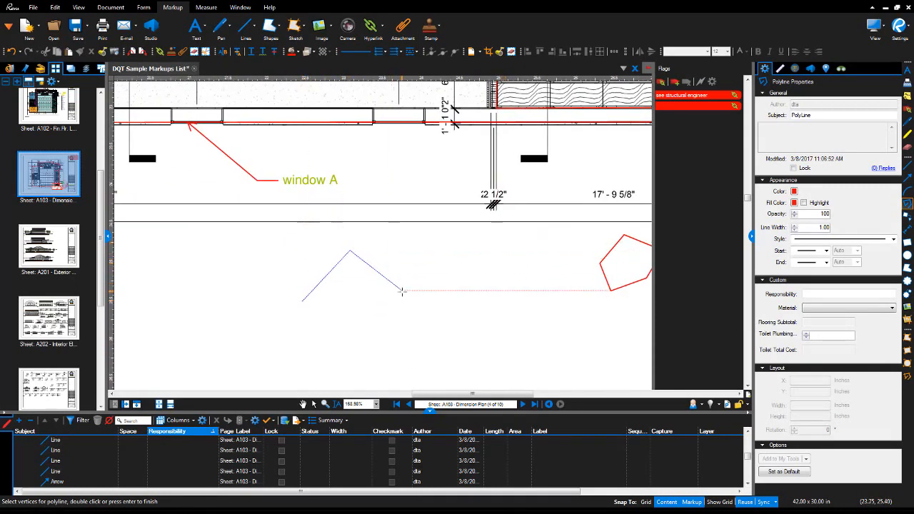
click(402, 290)
click(438, 263)
click(462, 289)
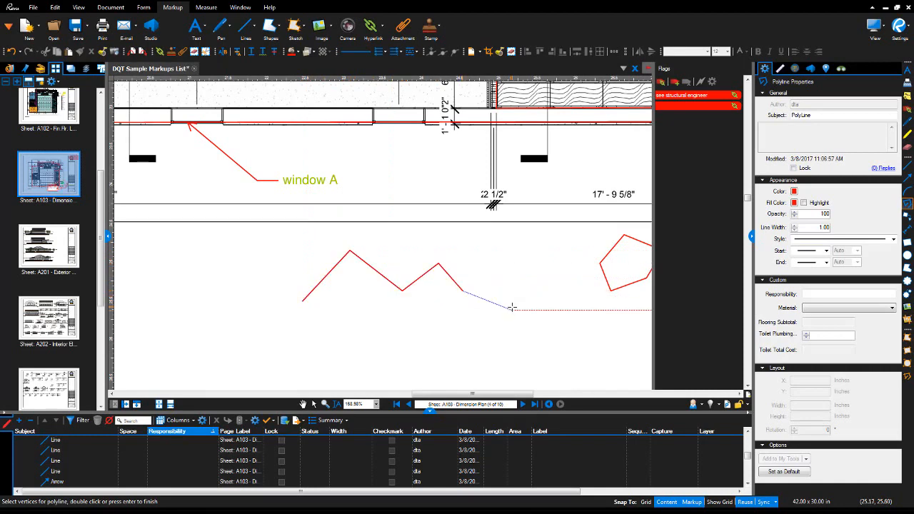
key(Escape)
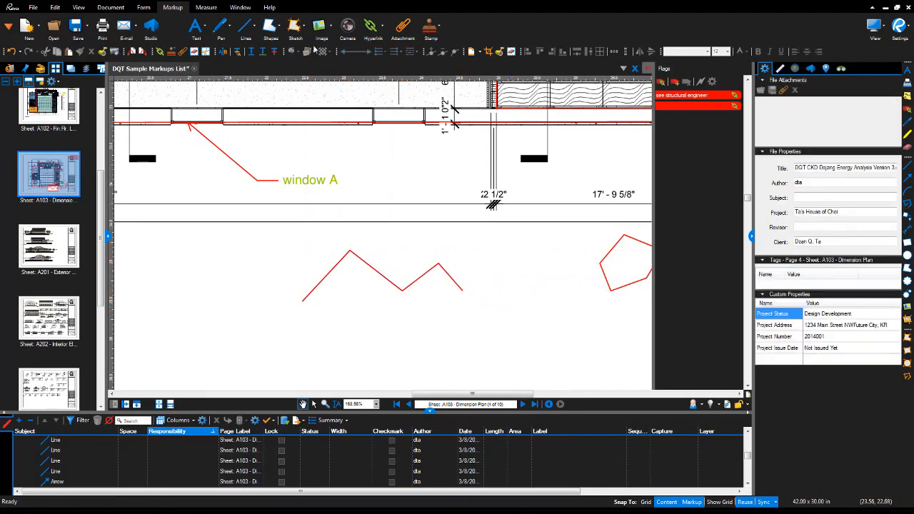
click(256, 29)
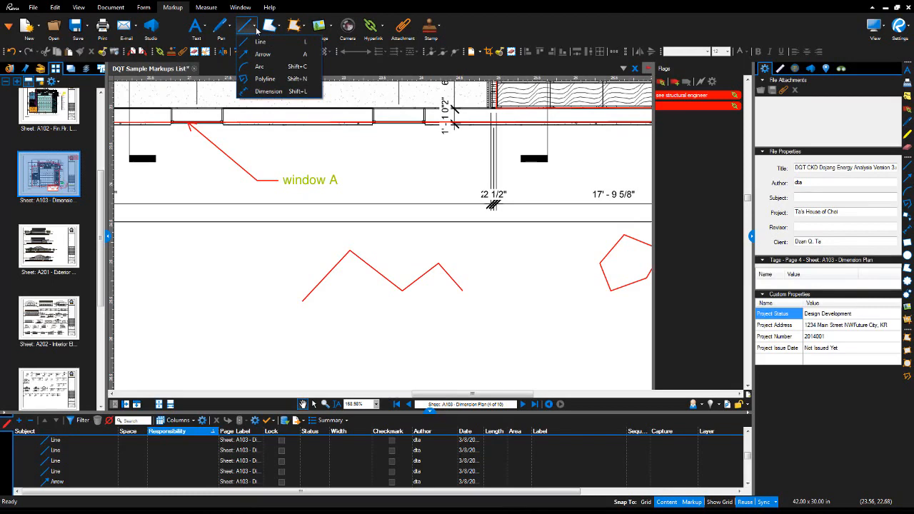
Dimension the 15'-4" span between the tick marks in red, captioned 16'-0".
click(268, 91)
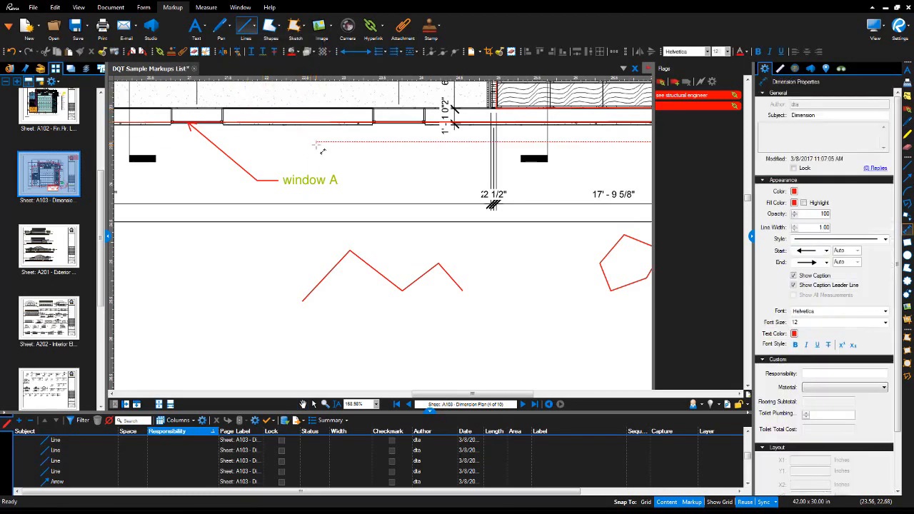
scroll(305, 240, up, 5)
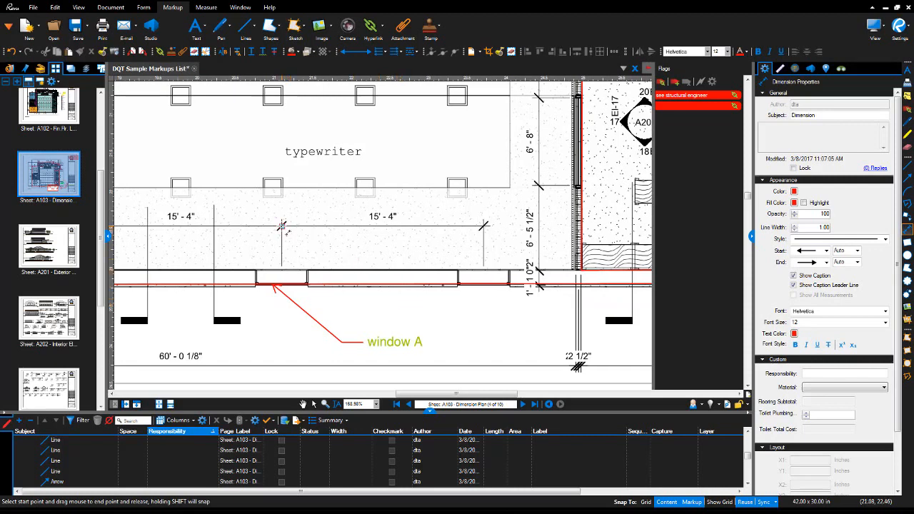
mouse_move(282, 226)
mouse_down()
mouse_move(481, 212)
mouse_move(484, 226)
mouse_up()
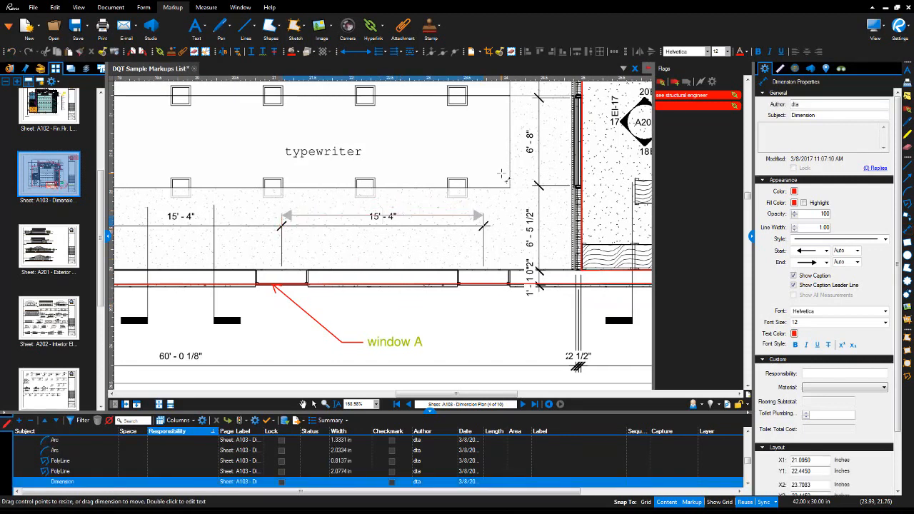
text(16'-6")
click(314, 404)
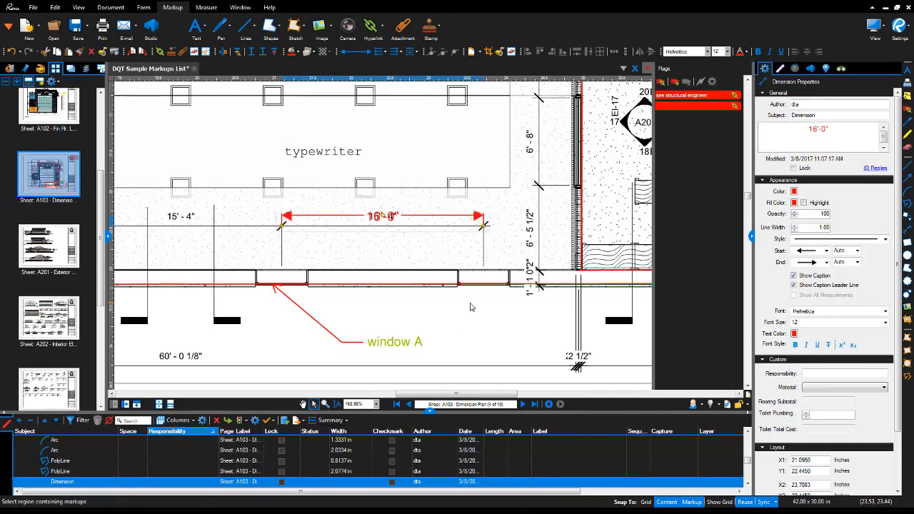
Move the 16'-0" dimension above the typewriter label.
drag(469, 222, 474, 134)
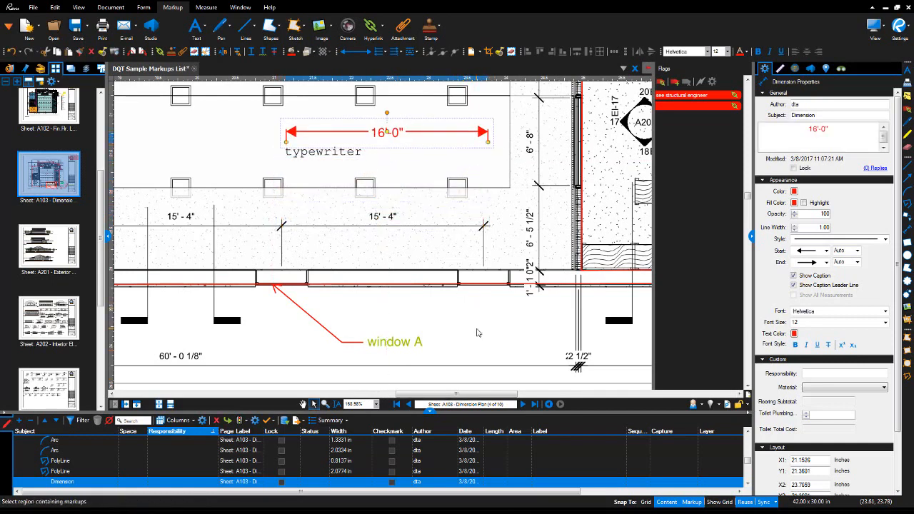
click(479, 245)
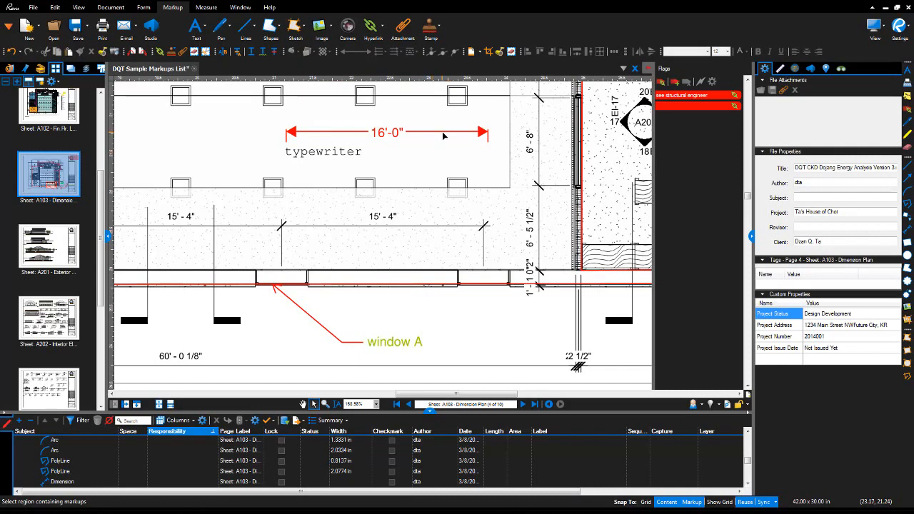
click(254, 28)
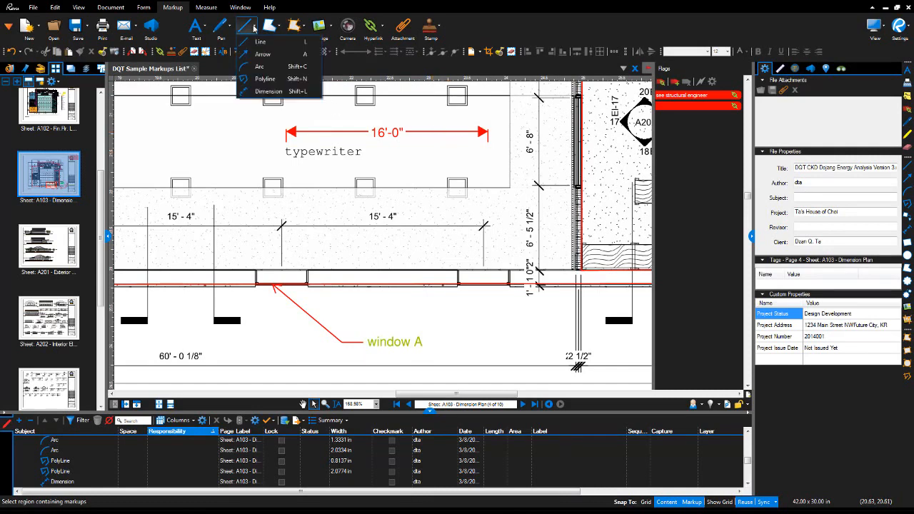
Set the Rectangle tool to a green fill with a cloud-style border.
click(255, 29)
click(280, 28)
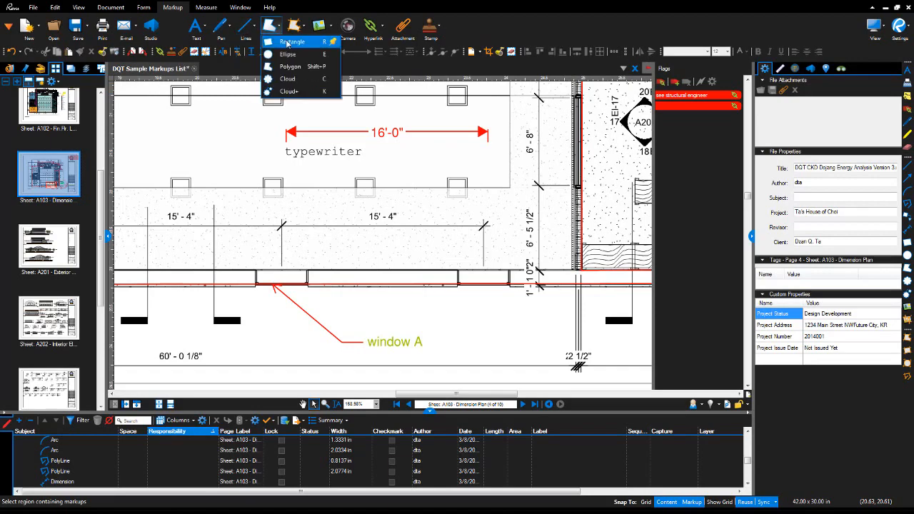
click(288, 43)
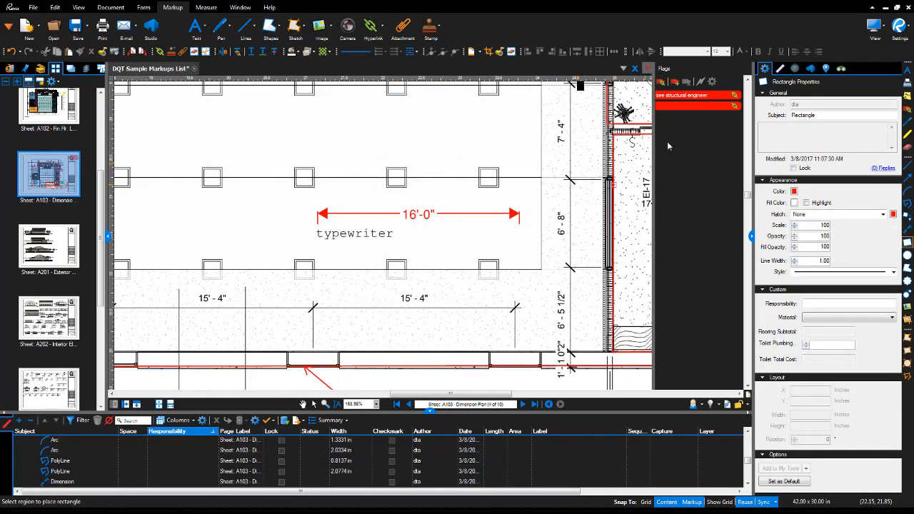
click(794, 205)
click(823, 250)
click(853, 271)
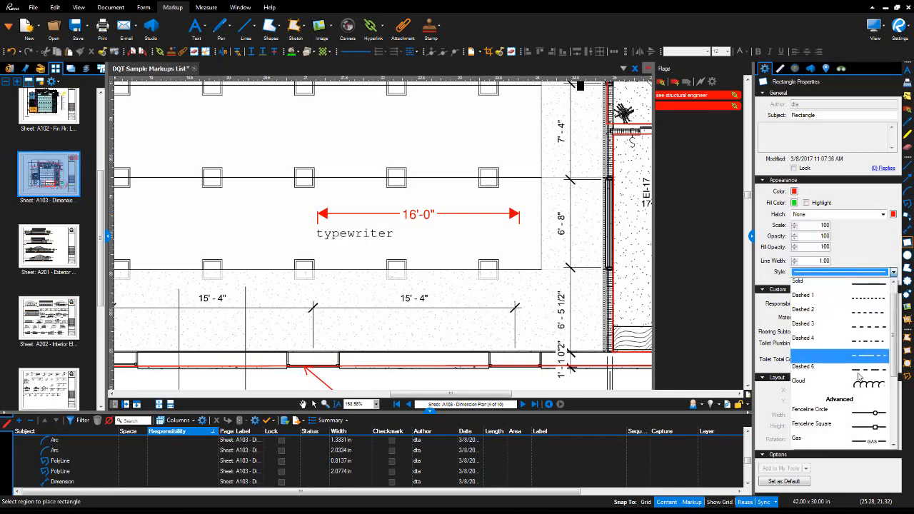
click(862, 389)
scroll(355, 212, down, 3)
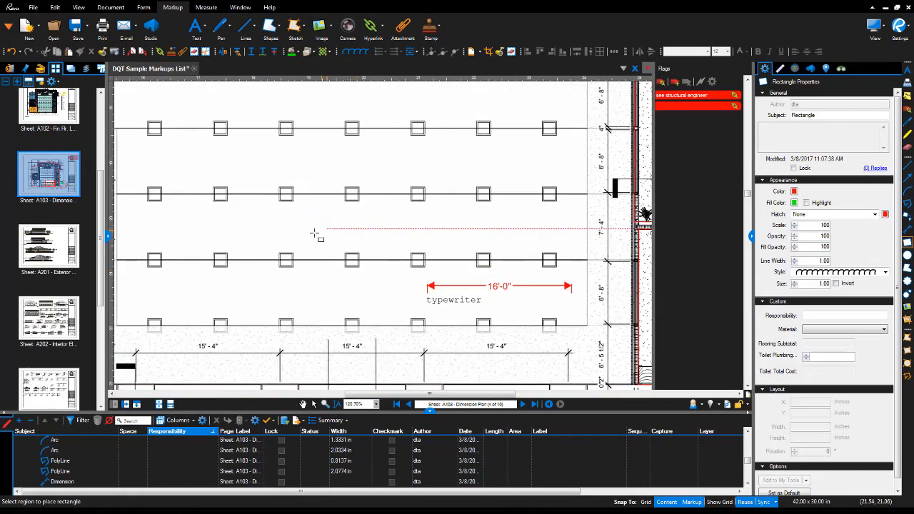
Draw green cloud rectangles on the column grid and at the upper left.
drag(311, 234, 522, 176)
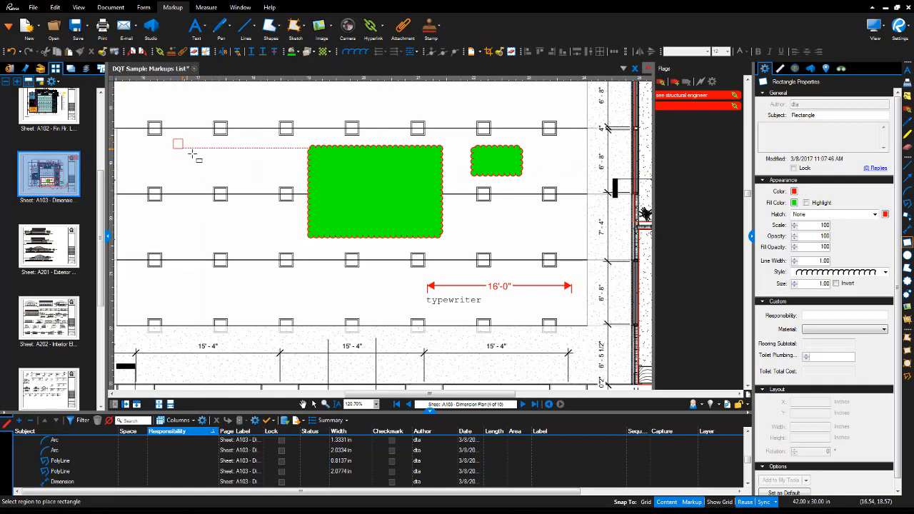
drag(193, 154, 214, 172)
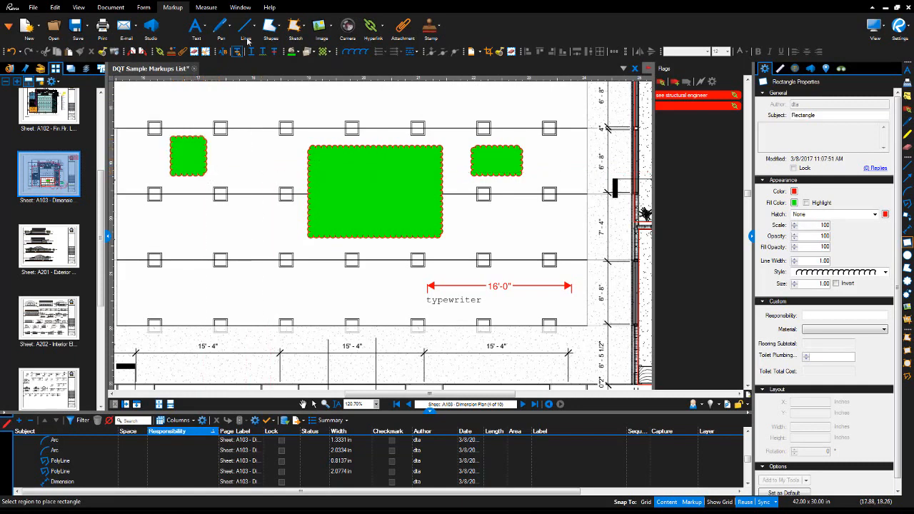
click(278, 26)
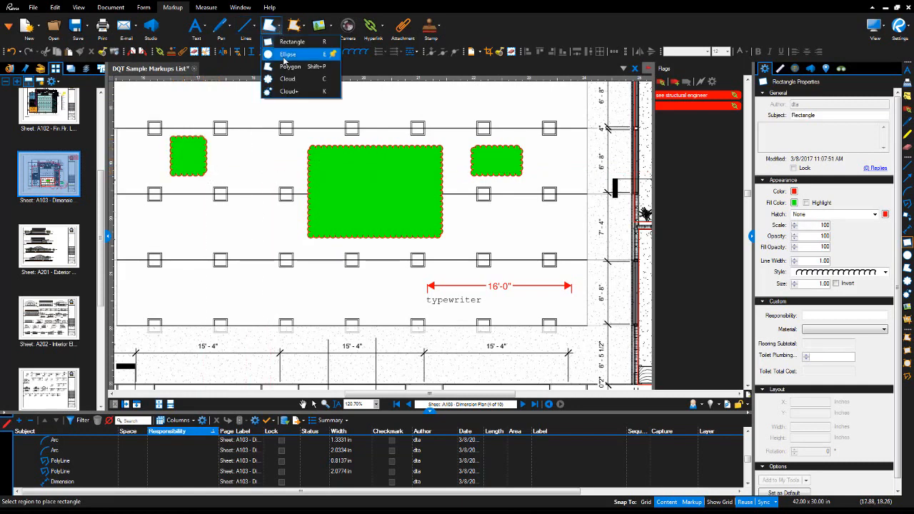
Draw three vertically hatched red ellipses below the rectangles: large, smaller, then one further right.
click(285, 56)
drag(173, 251, 229, 202)
drag(237, 300, 270, 264)
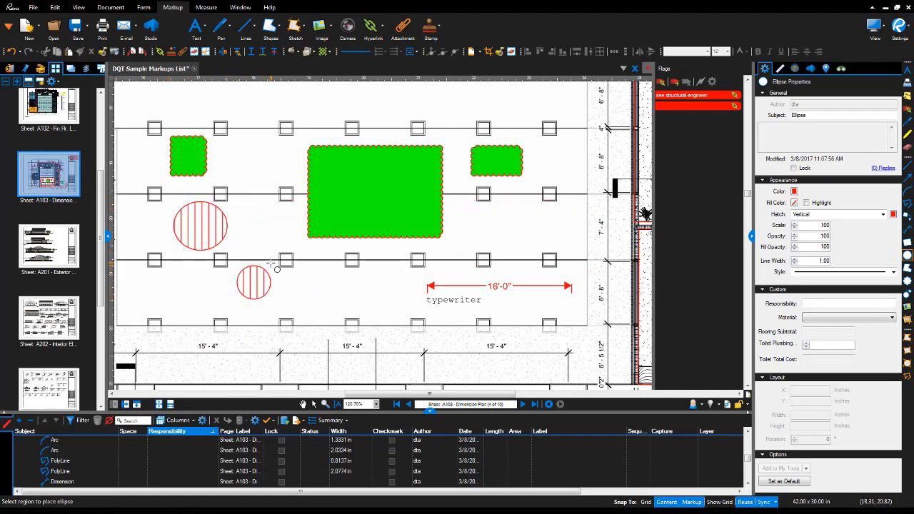
drag(312, 293, 333, 288)
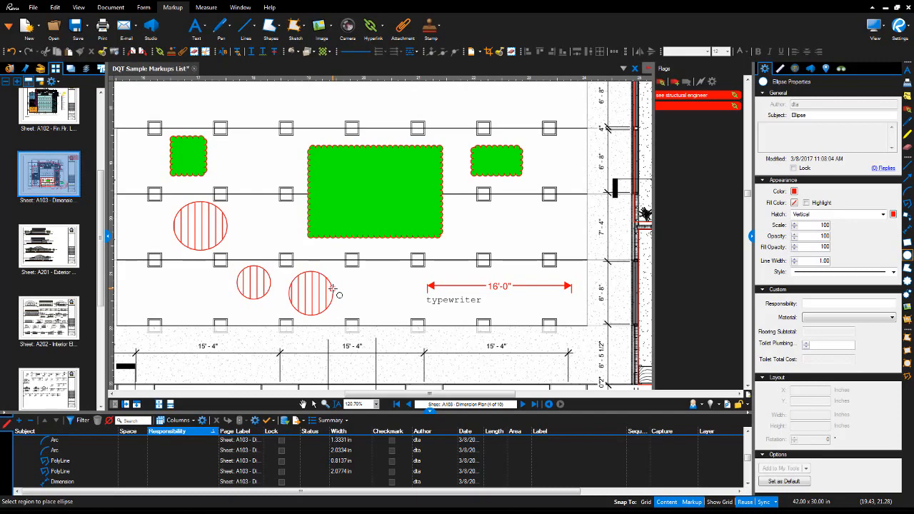
click(278, 28)
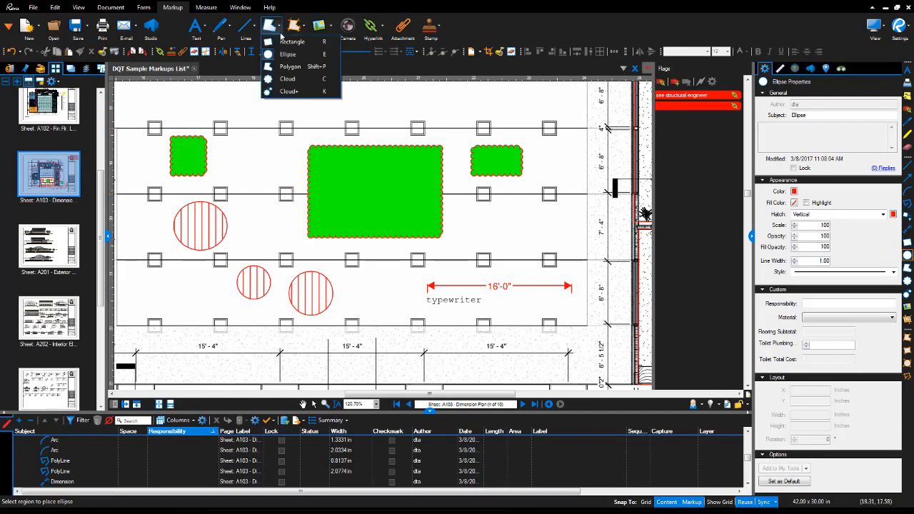
Draw a closed five-vertex red polygon near Roof System 1.
click(307, 66)
scroll(327, 191, down, 2)
drag(361, 252, 368, 343)
scroll(414, 190, up, 2)
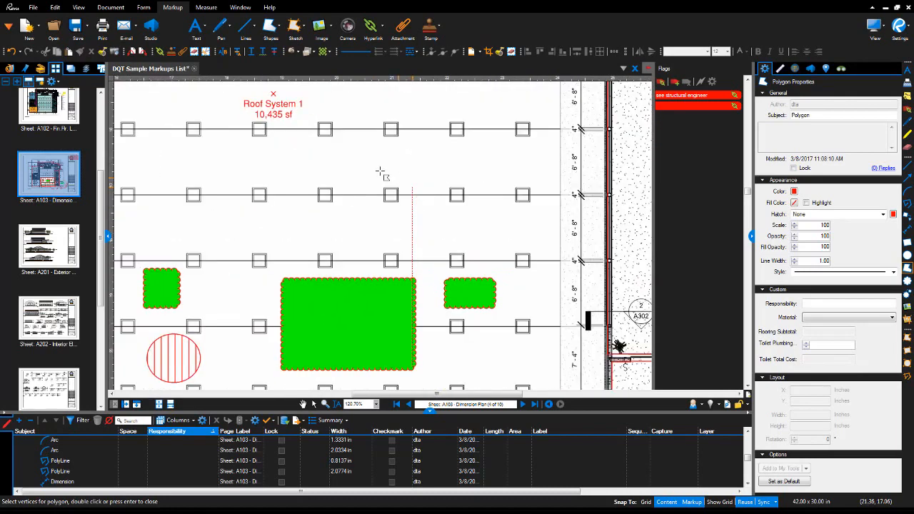
click(341, 163)
click(372, 143)
click(413, 156)
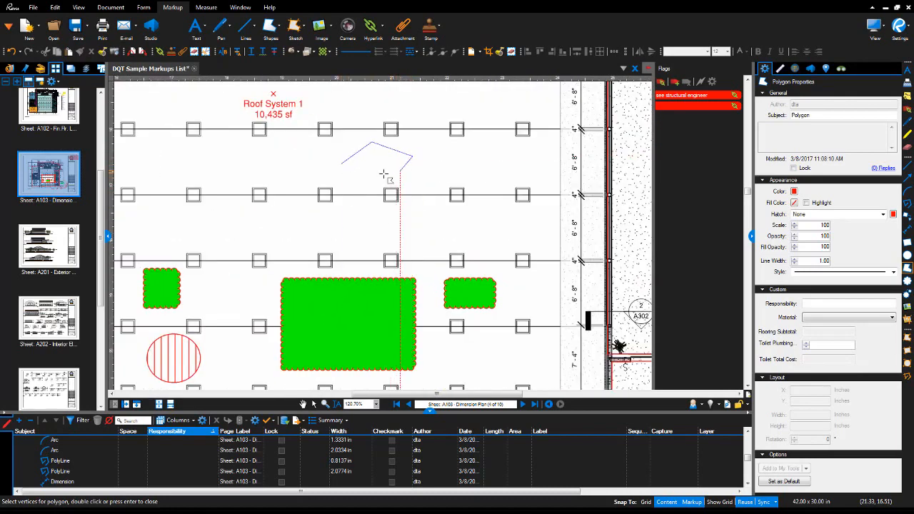
click(382, 174)
click(372, 193)
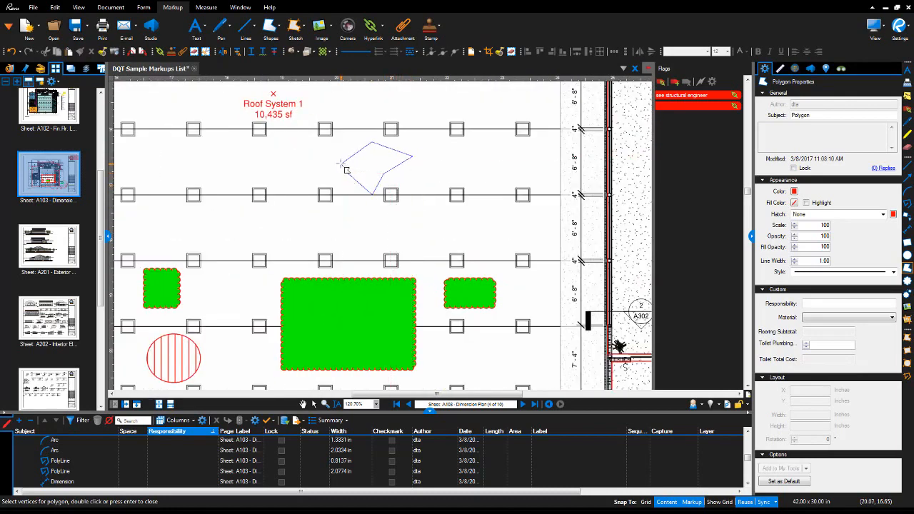
click(341, 163)
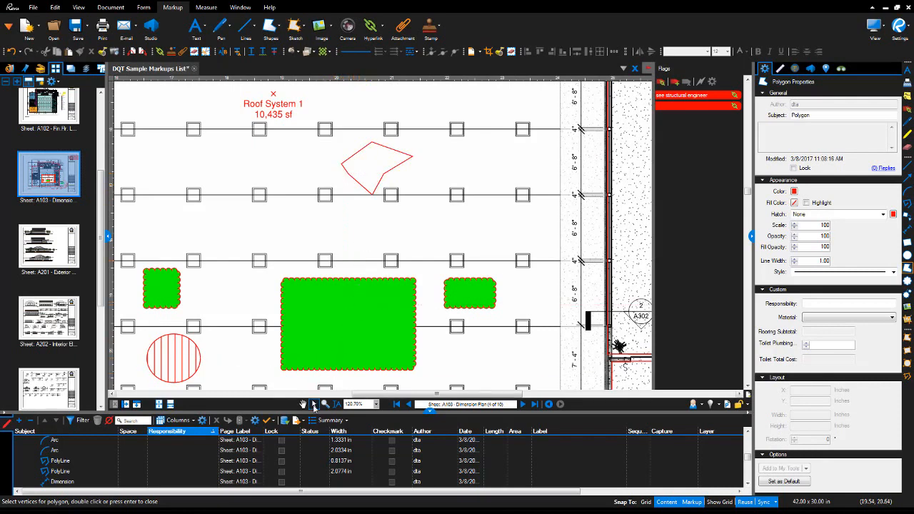
key(Escape)
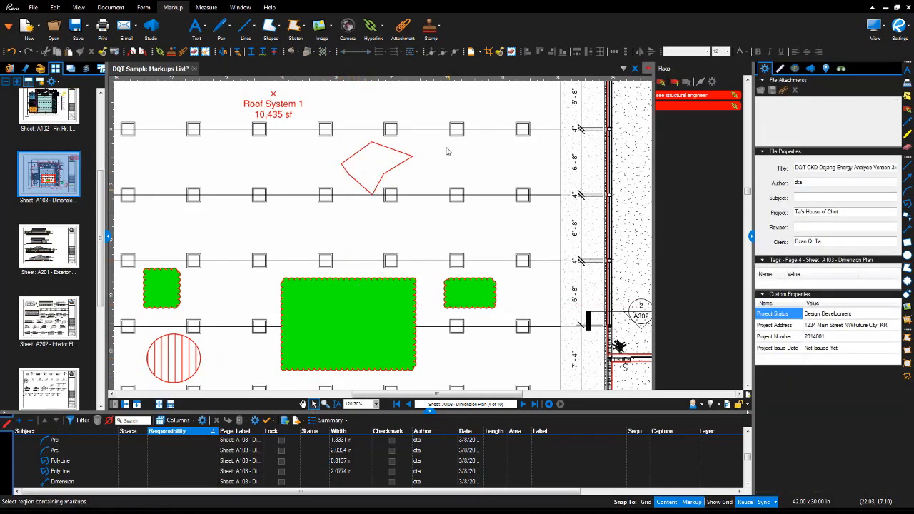
Fill the polygon blue and give its outline the Fenceline Circle style.
click(395, 152)
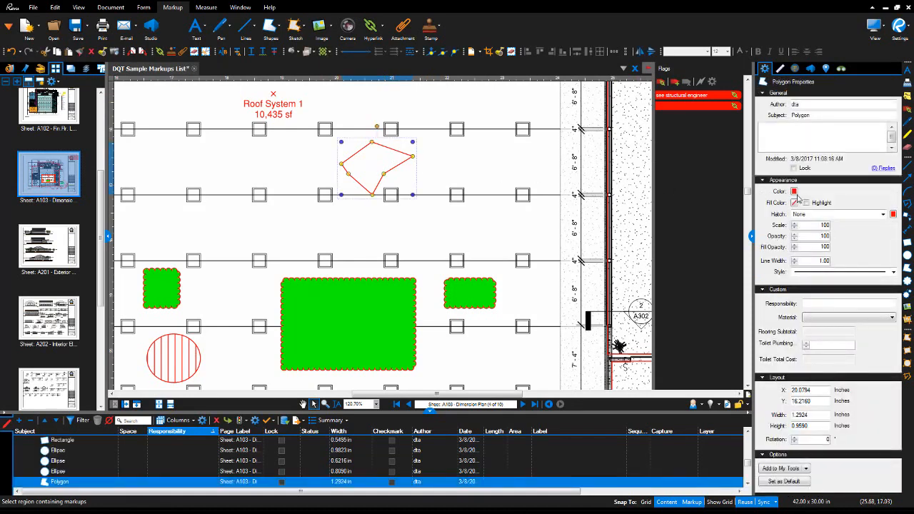
click(795, 204)
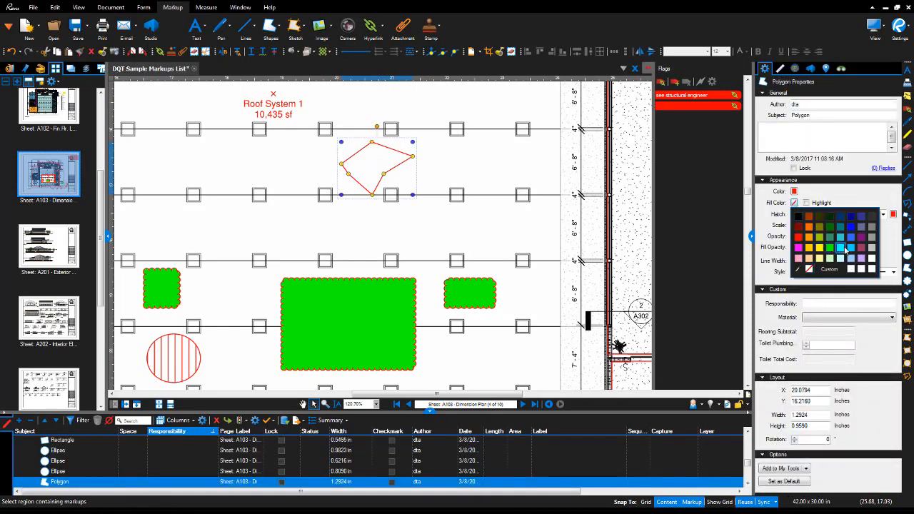
click(850, 240)
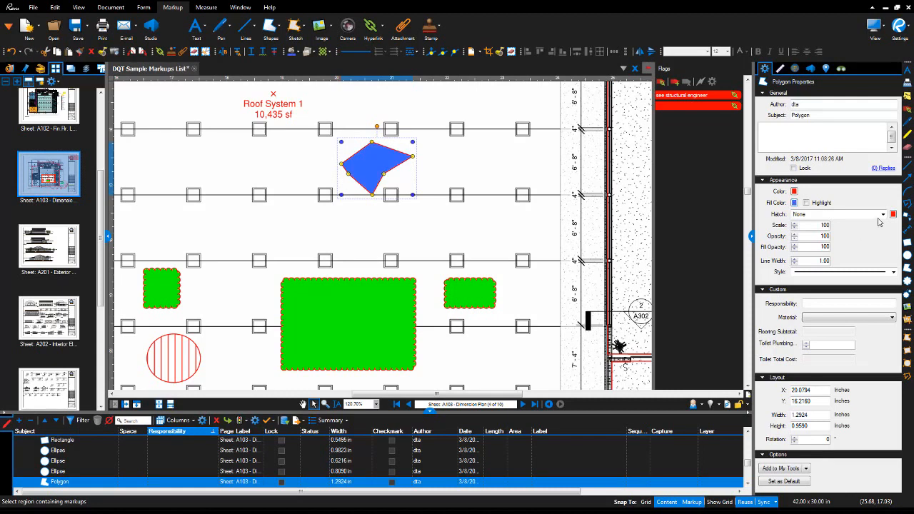
click(891, 270)
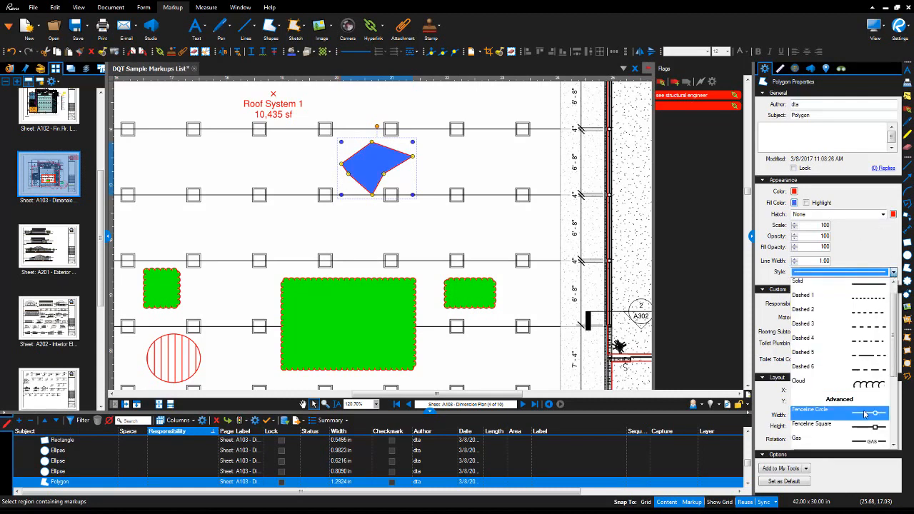
click(865, 414)
click(461, 171)
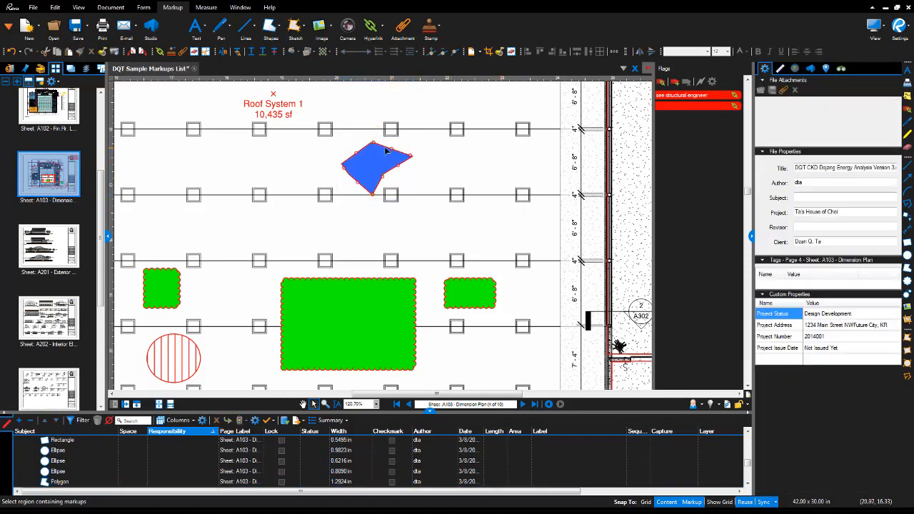
scroll(380, 145, up, 3)
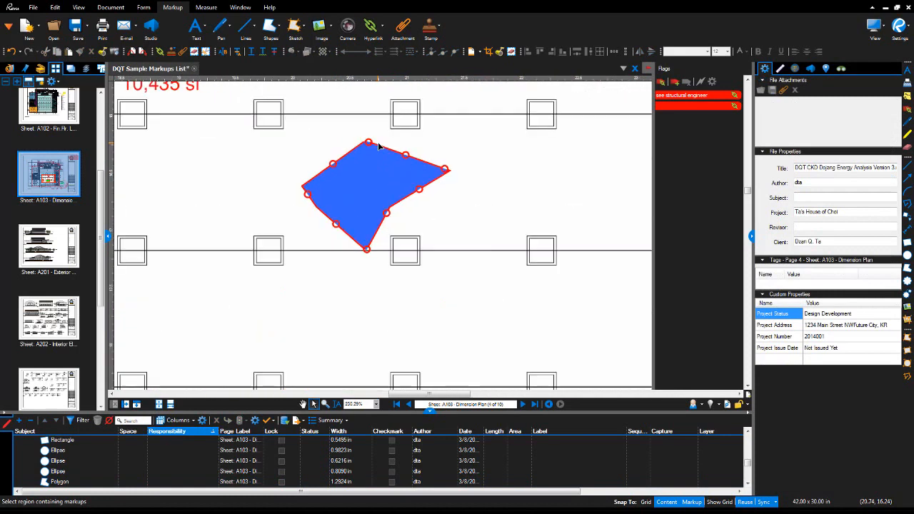
Draw a red scalloped cloud to the right of the blue polygon.
click(278, 26)
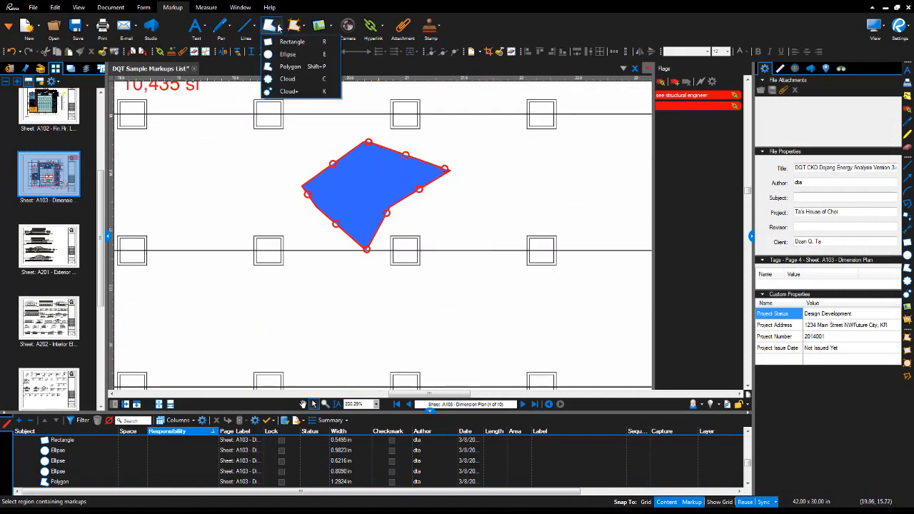
click(284, 81)
scroll(308, 152, down, 2)
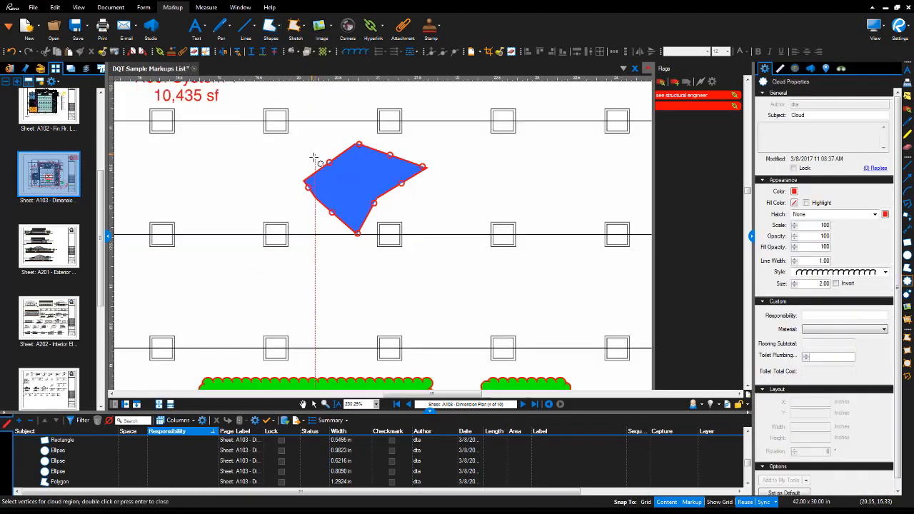
drag(477, 203, 229, 223)
drag(239, 179, 336, 266)
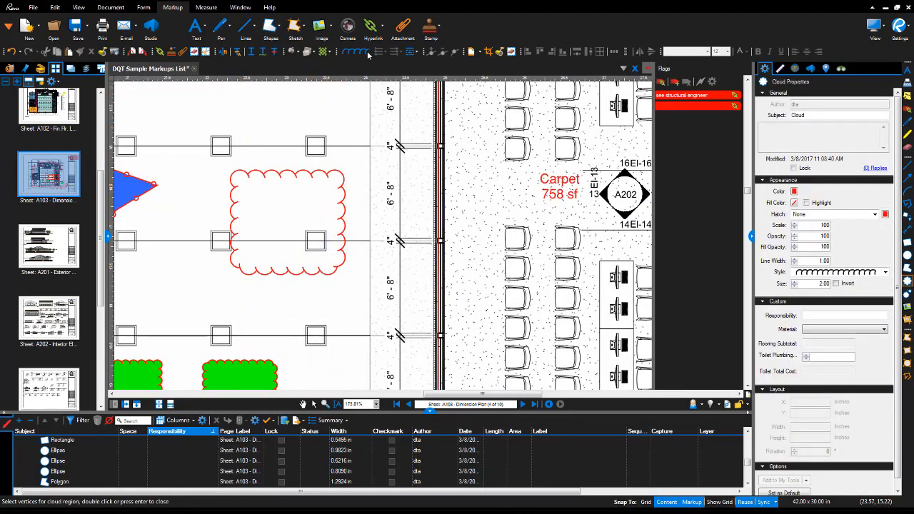
Switch the cloud style to Zig Zag and draw a zigzag cloud above the polygon.
click(875, 272)
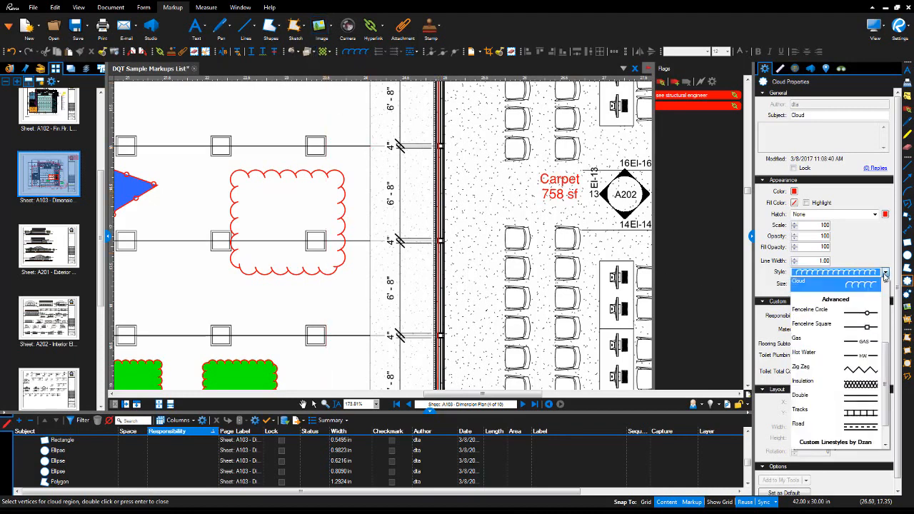
click(857, 368)
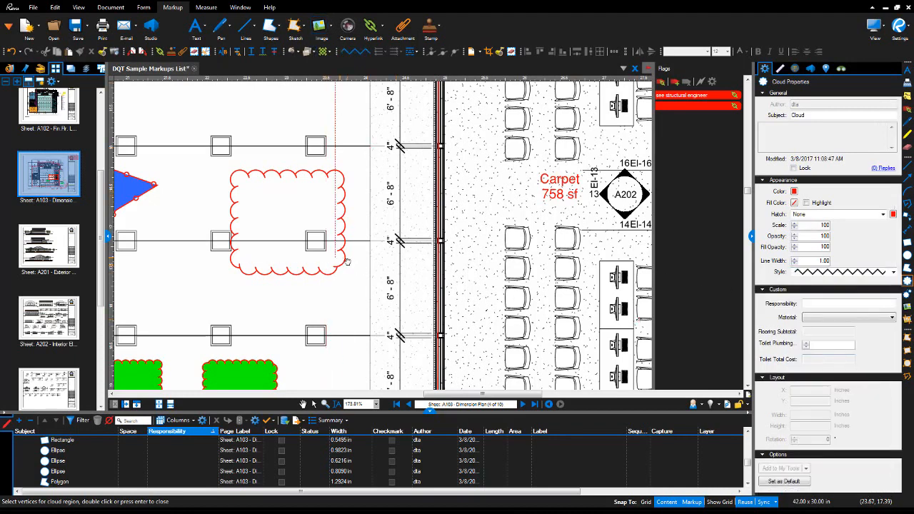
drag(341, 256, 591, 326)
drag(348, 149, 433, 188)
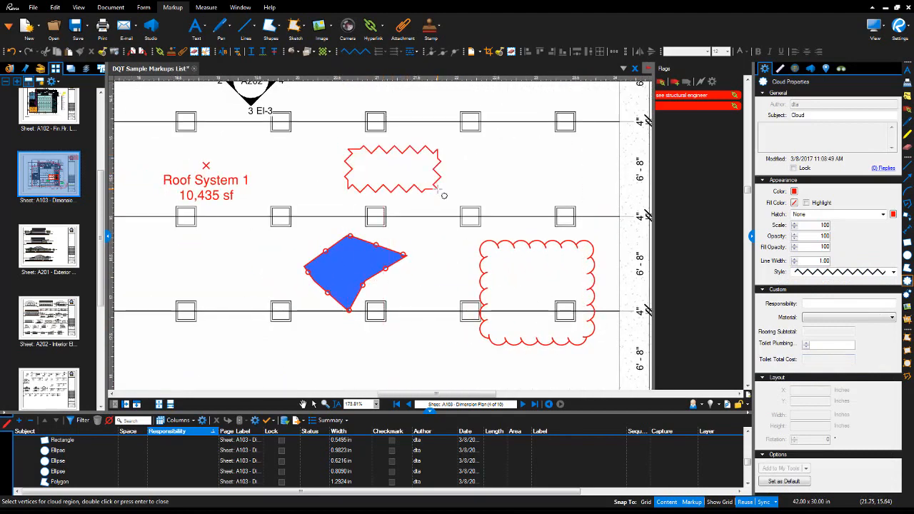
click(280, 32)
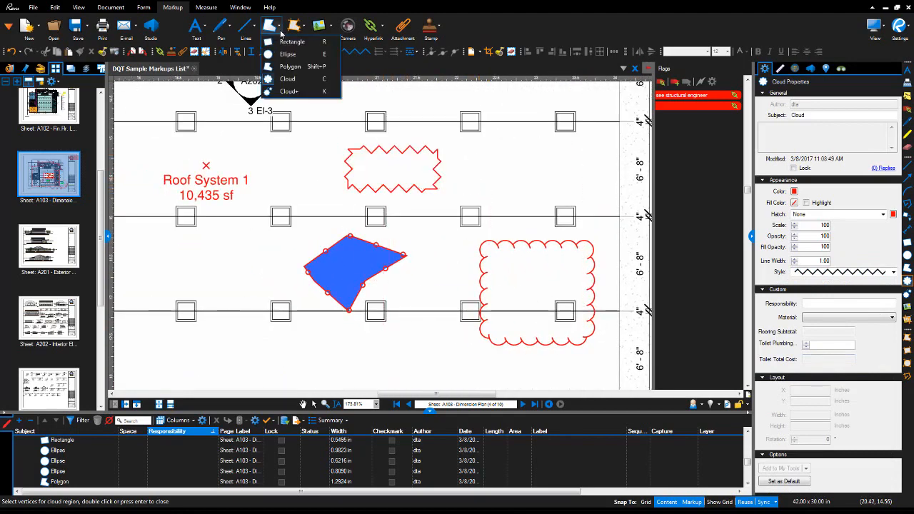
Draw a Cloud+ markup on the grid with a callout label reading 'verify'.
click(288, 93)
scroll(286, 174, down, 3)
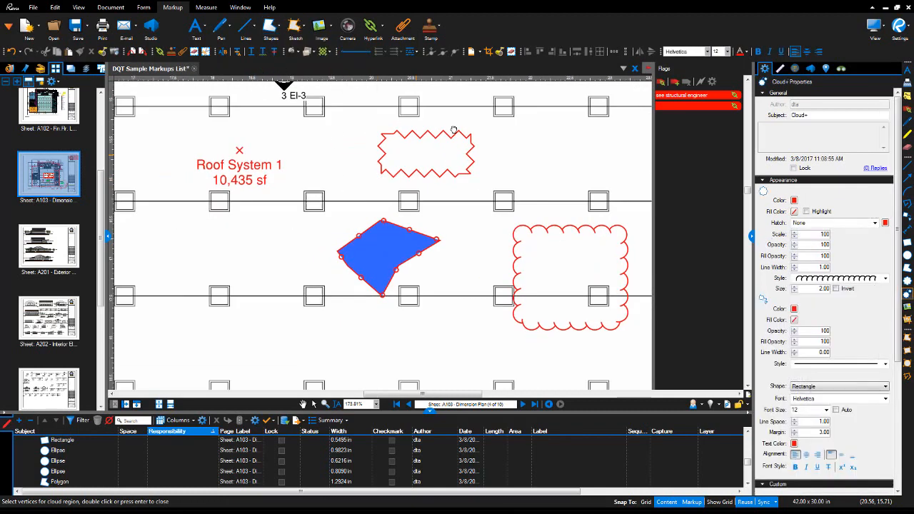
scroll(285, 174, left, 4)
drag(230, 171, 379, 271)
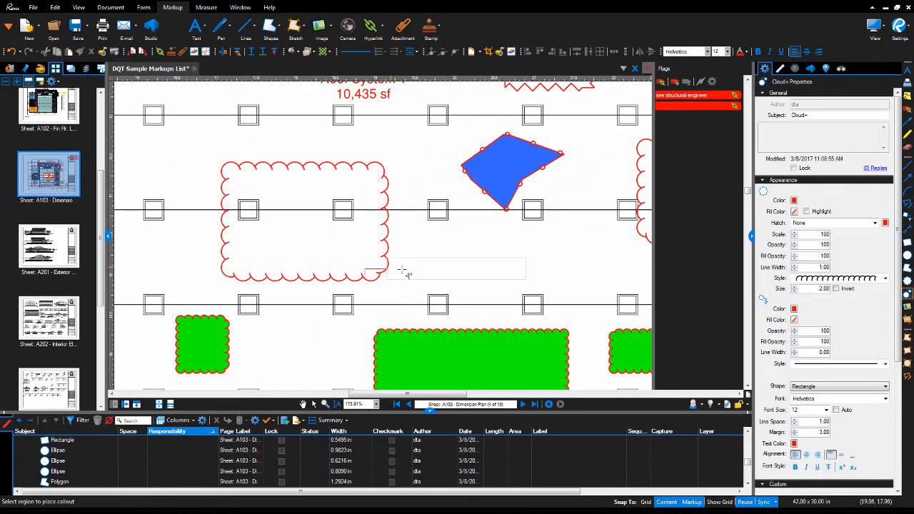
click(430, 258)
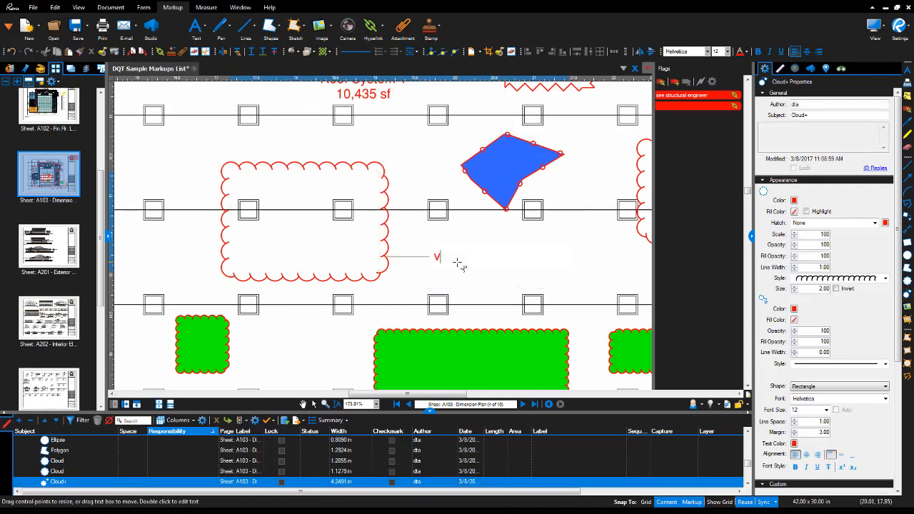
key(Escape)
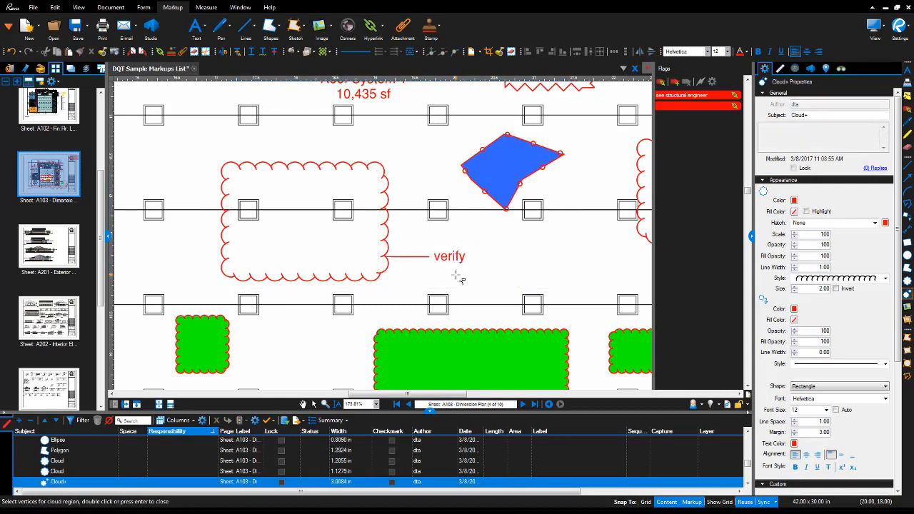
key(Escape)
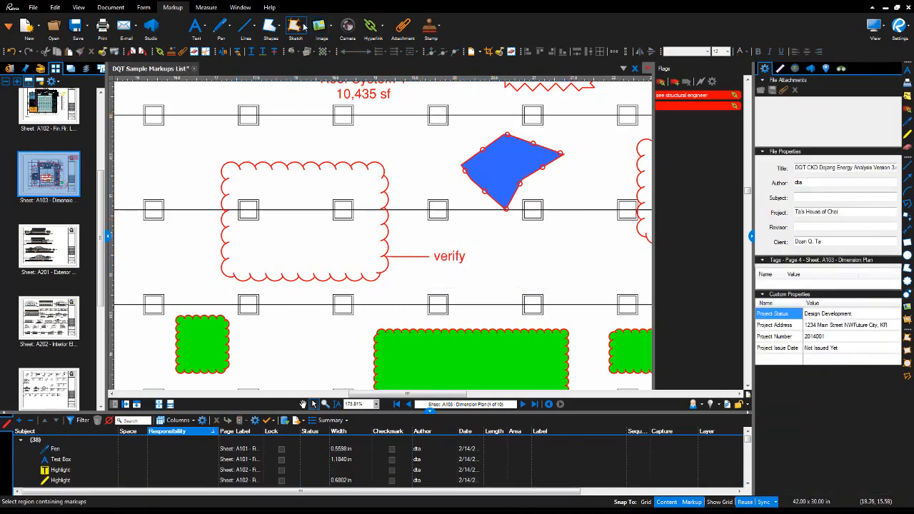
Start a Polygon Sketch to Scale and show the sheet scale, 1.0508 in = 4'-0" at 1/8 precision.
click(304, 27)
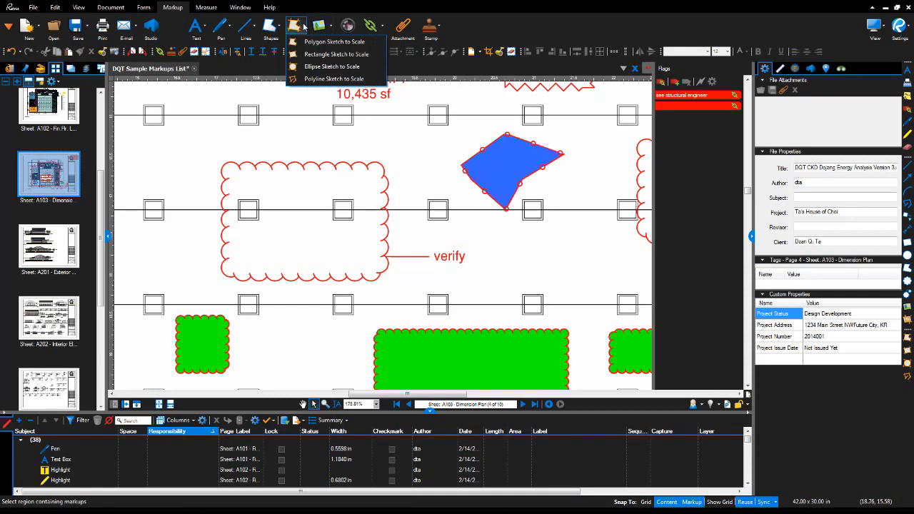
click(345, 42)
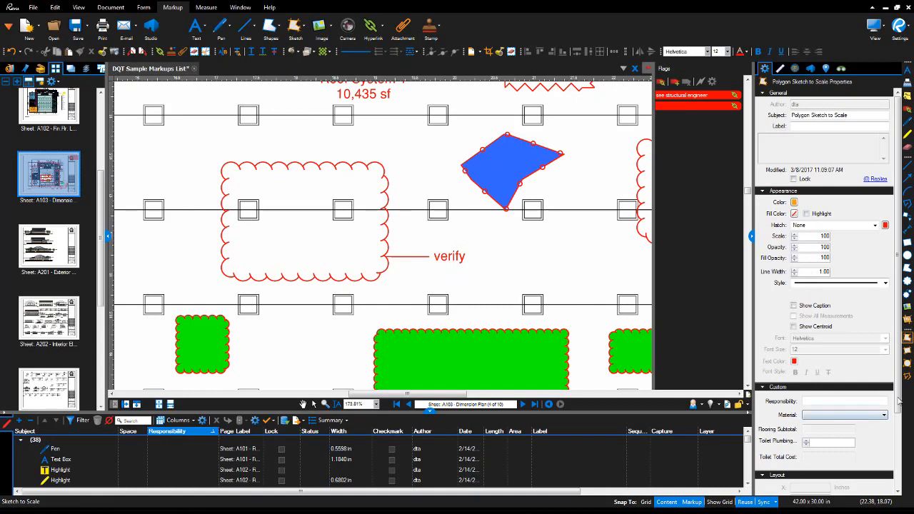
scroll(898, 336, down, 3)
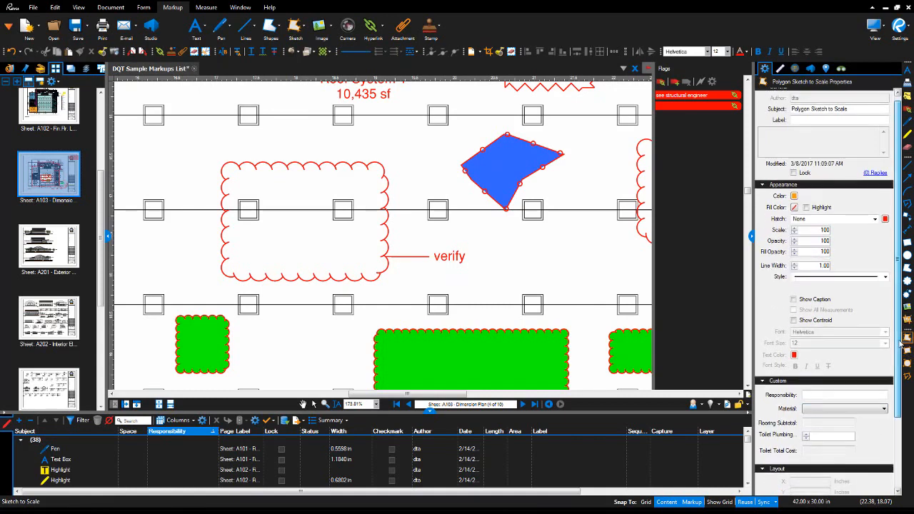
scroll(901, 343, up, 3)
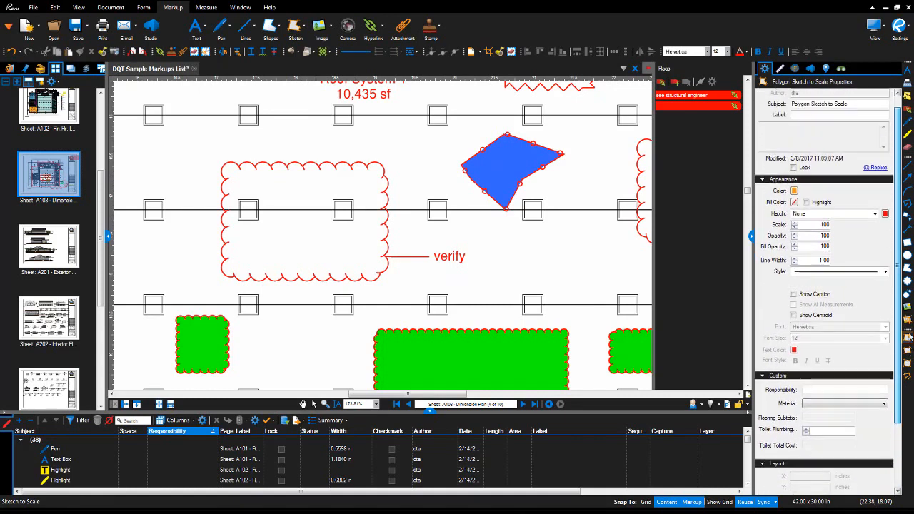
click(780, 69)
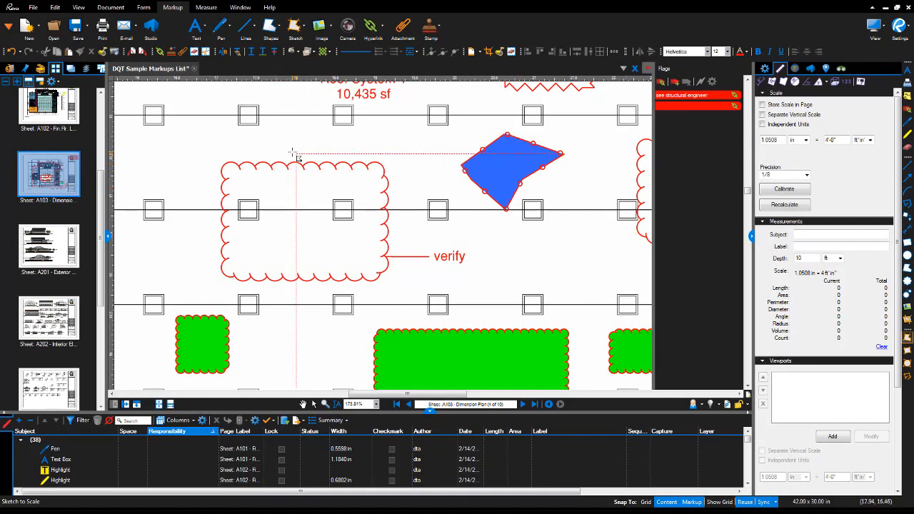
Place the Autodesk-logo.jpg image in an empty area of the plan.
click(319, 26)
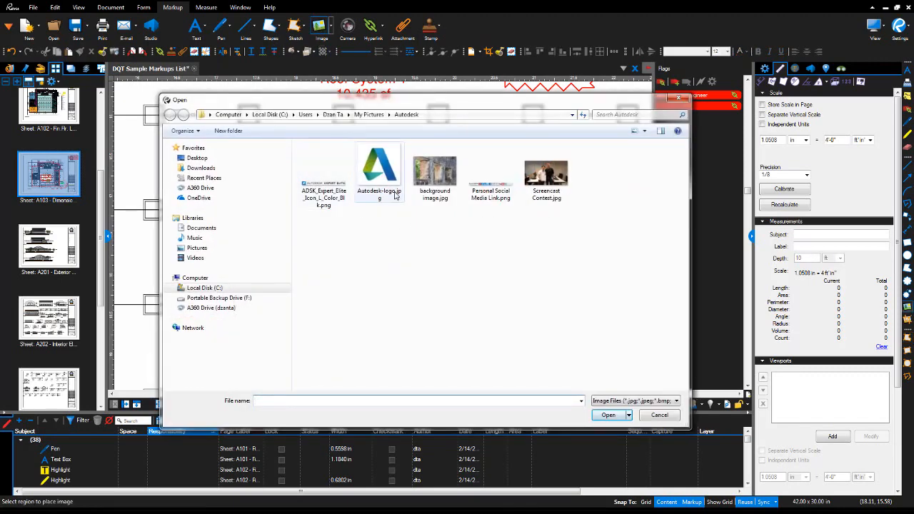
click(380, 173)
click(609, 416)
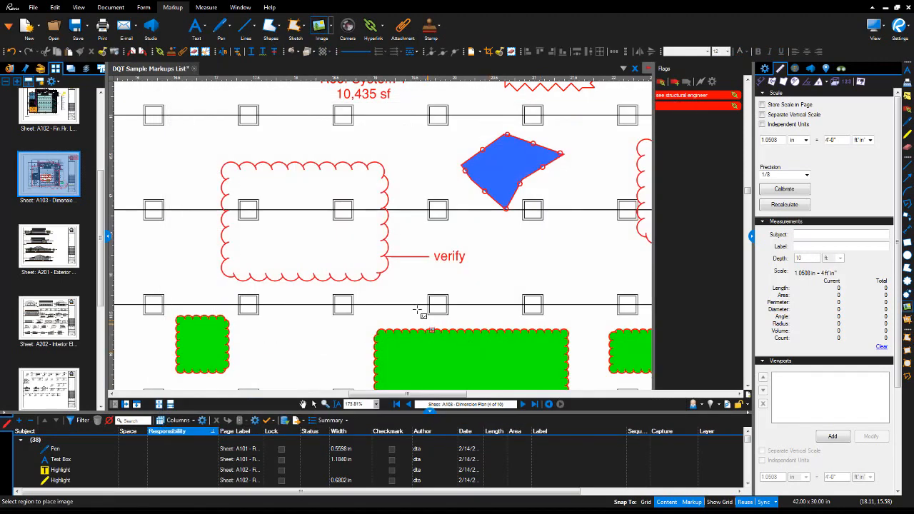
scroll(422, 276, down, 3)
drag(346, 331, 363, 390)
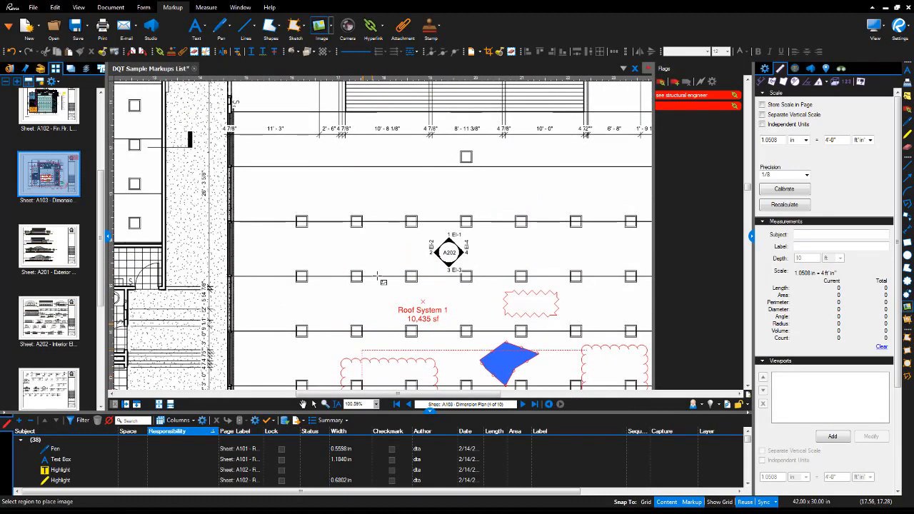
mouse_move(357, 175)
mouse_down()
mouse_move(406, 199)
mouse_move(405, 207)
mouse_up()
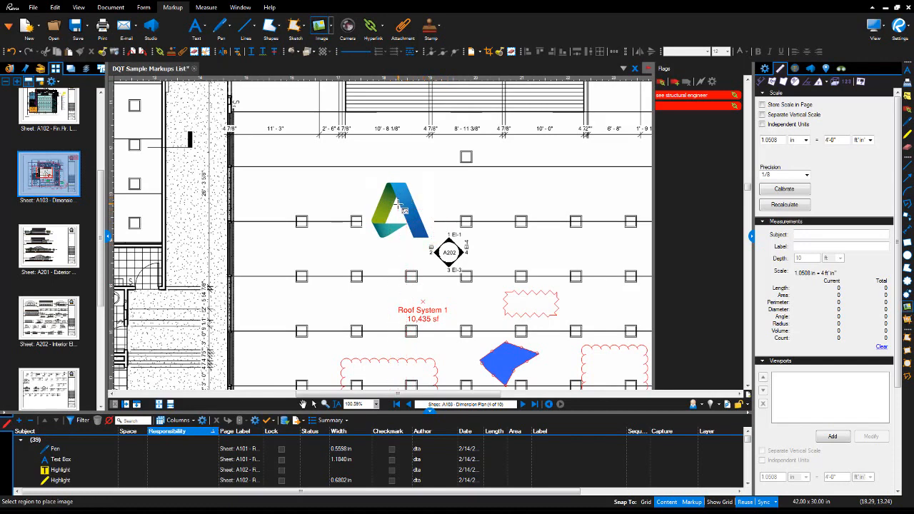
key(Escape)
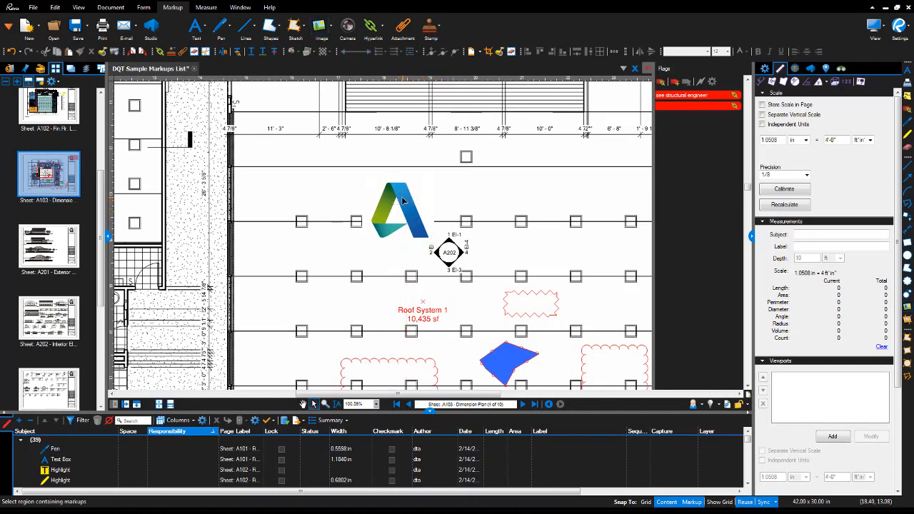
Move the logo above the A202 tag and enlarge it to 2.4297 in wide.
click(402, 200)
drag(400, 203, 558, 165)
drag(521, 194, 294, 261)
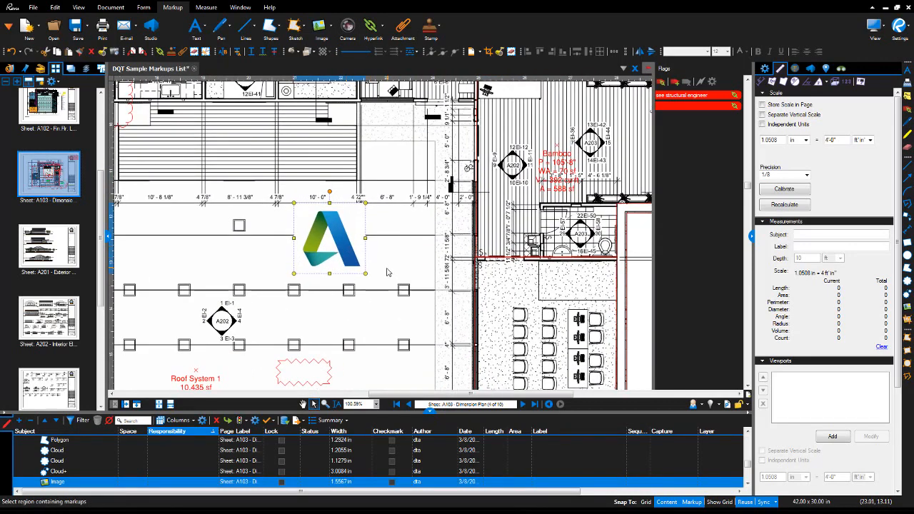
drag(366, 274, 397, 311)
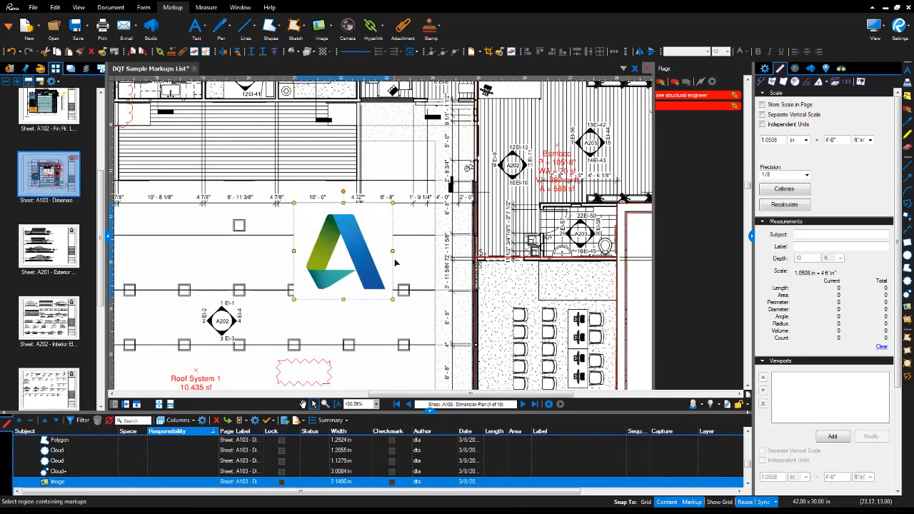
drag(394, 258, 410, 260)
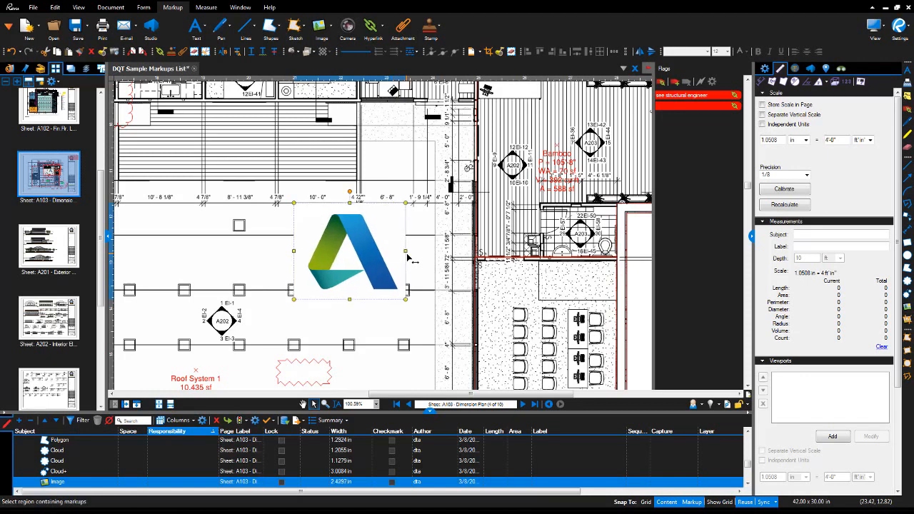
click(765, 68)
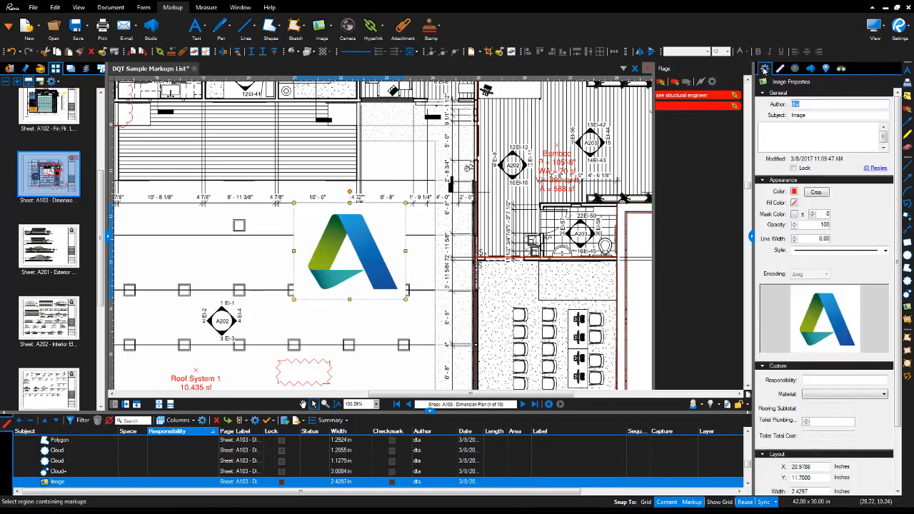
click(885, 252)
Give the logo a dashed border and crop it to its left portion, 1.1495 in wide.
click(864, 294)
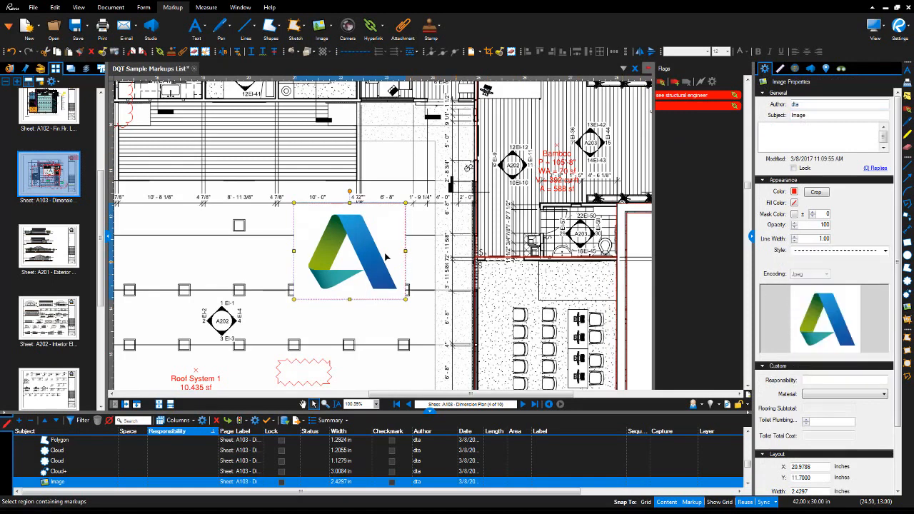
click(257, 259)
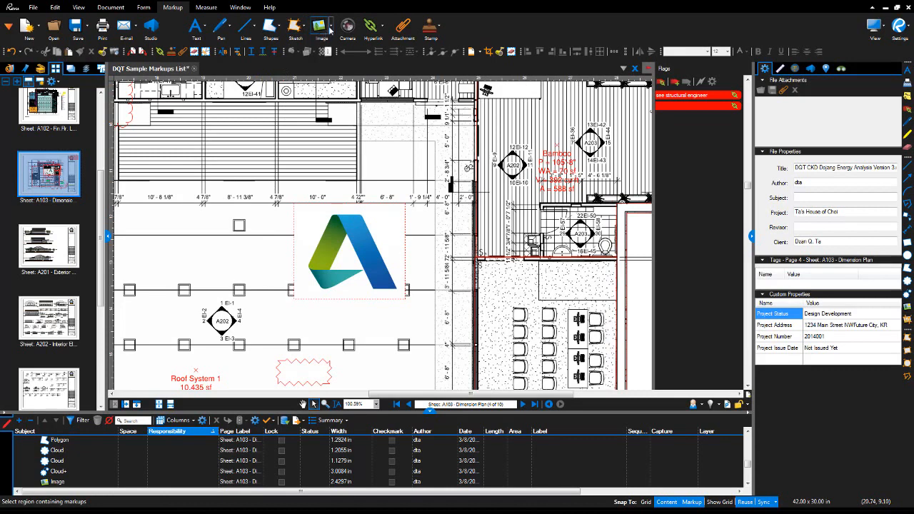
click(330, 27)
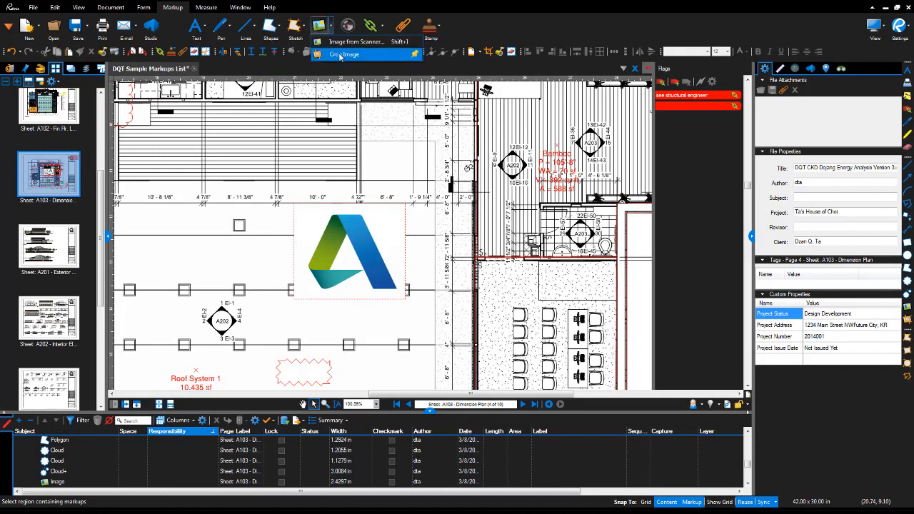
click(343, 54)
drag(312, 213, 364, 268)
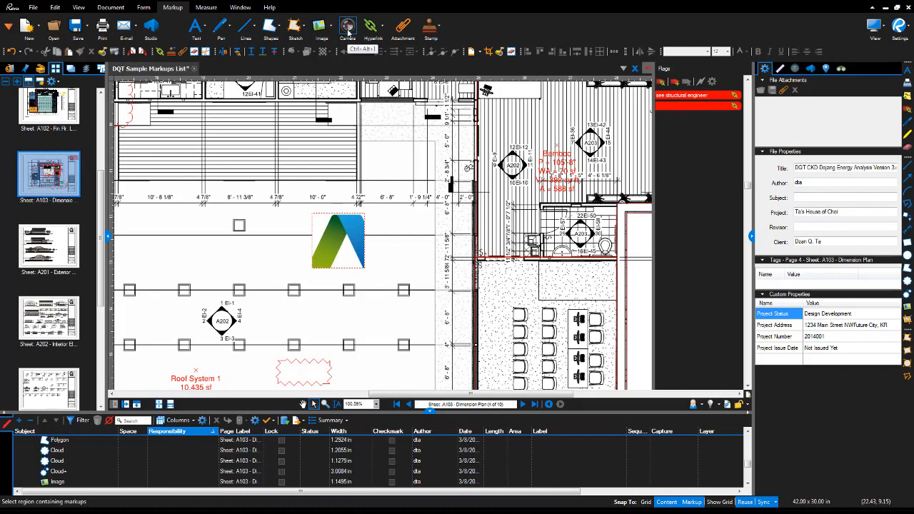
Activate the Hyperlink tool and pan across sheet A103 to the title block.
click(369, 29)
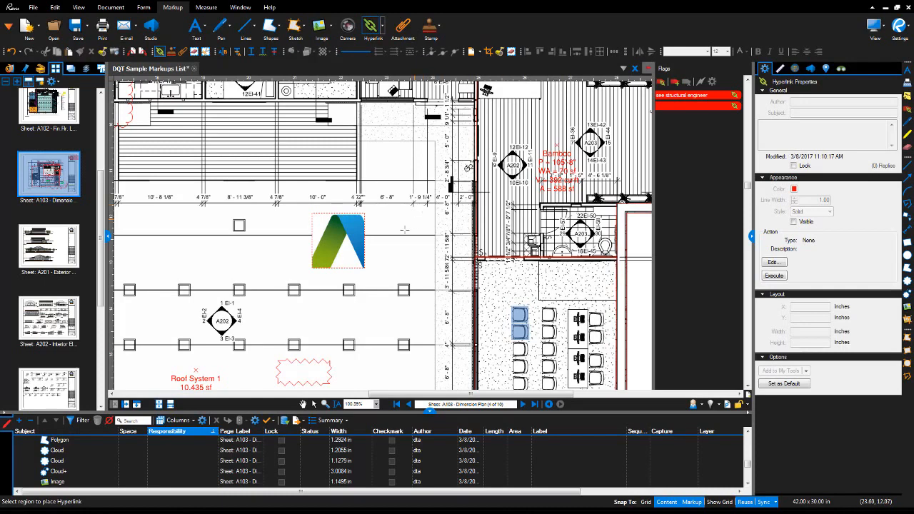
scroll(326, 313, up, 2)
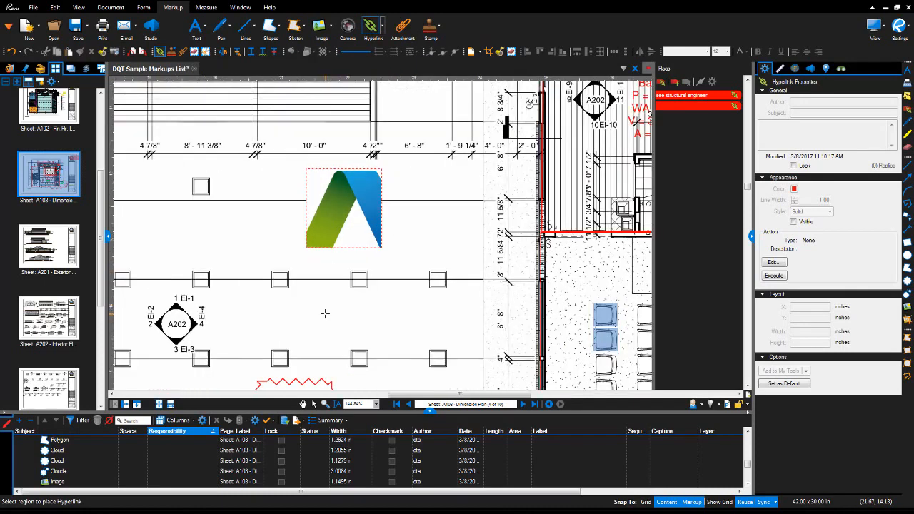
drag(372, 308, 371, 230)
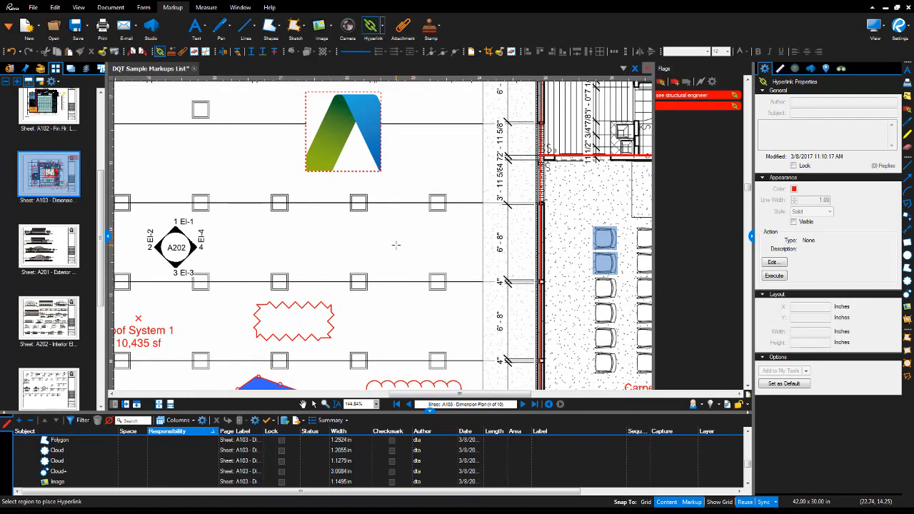
scroll(396, 244, up, 2)
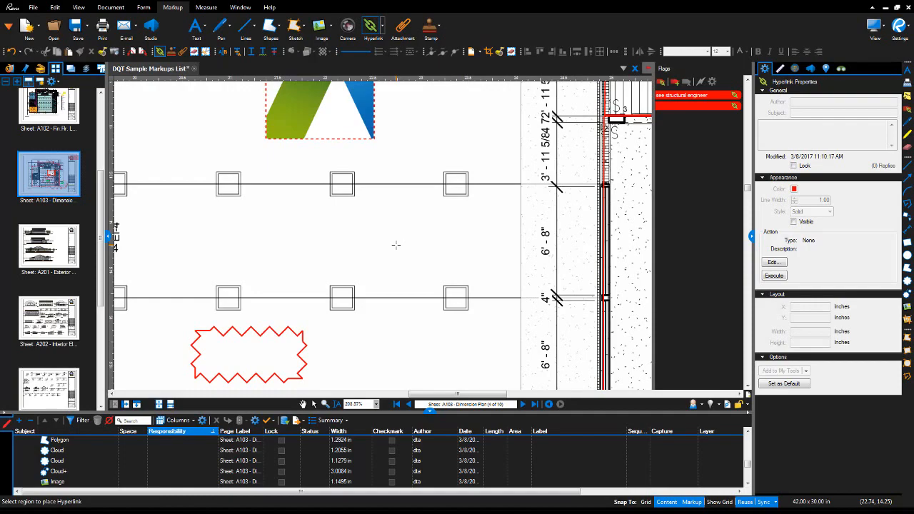
drag(412, 254, 306, 204)
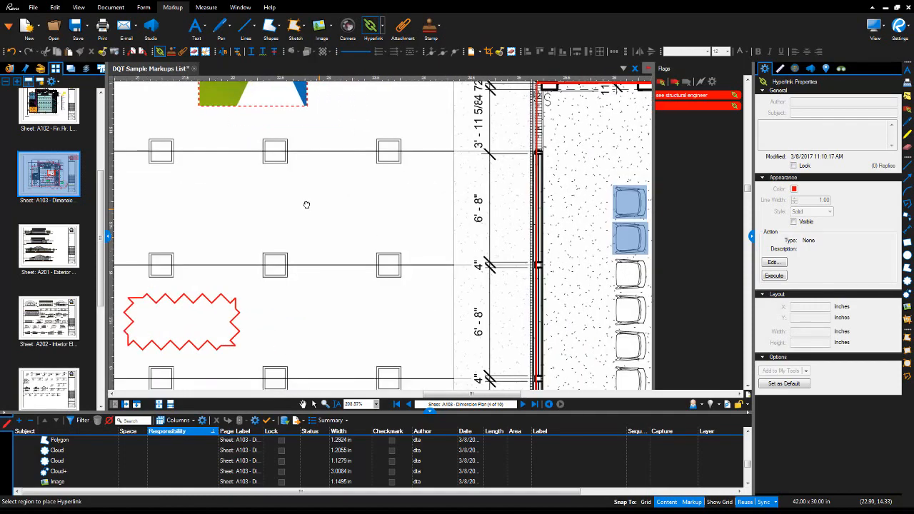
drag(519, 207, 55, 253)
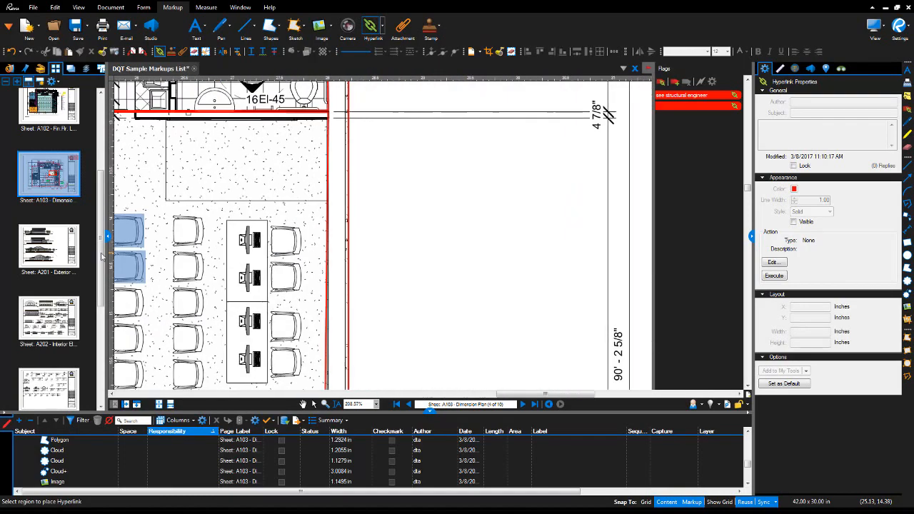
drag(525, 253, 274, 247)
scroll(349, 243, down, 4)
scroll(375, 246, down, 3)
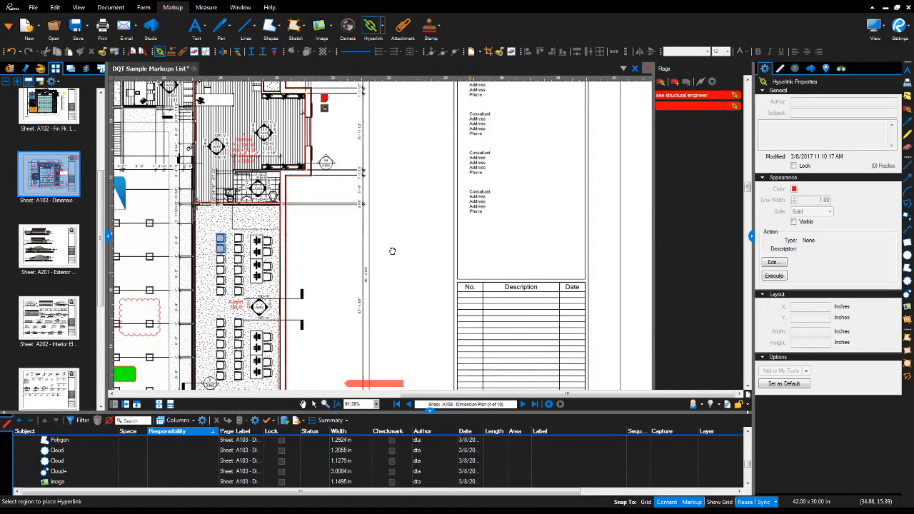
drag(392, 251, 216, 171)
drag(355, 348, 380, 129)
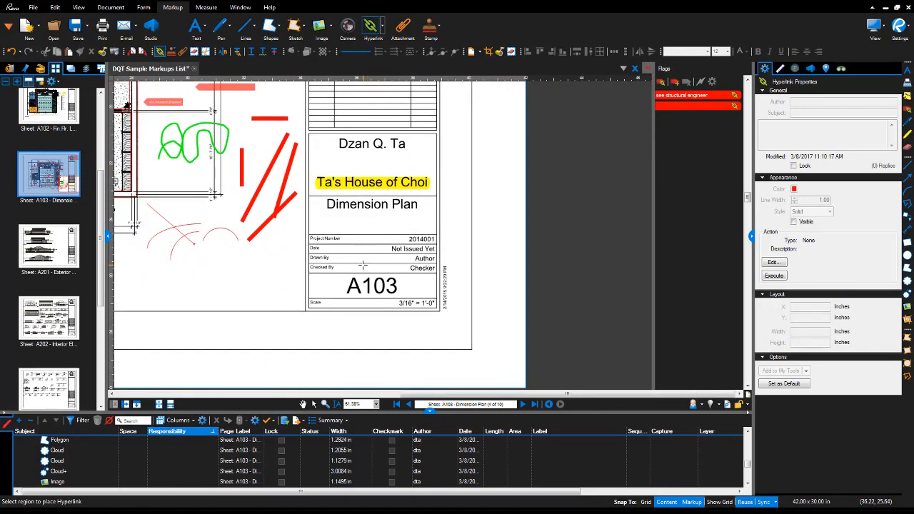
Zoom in on the Choi Kwang Do logo and drag a hyperlink region over it.
scroll(362, 272, up, 4)
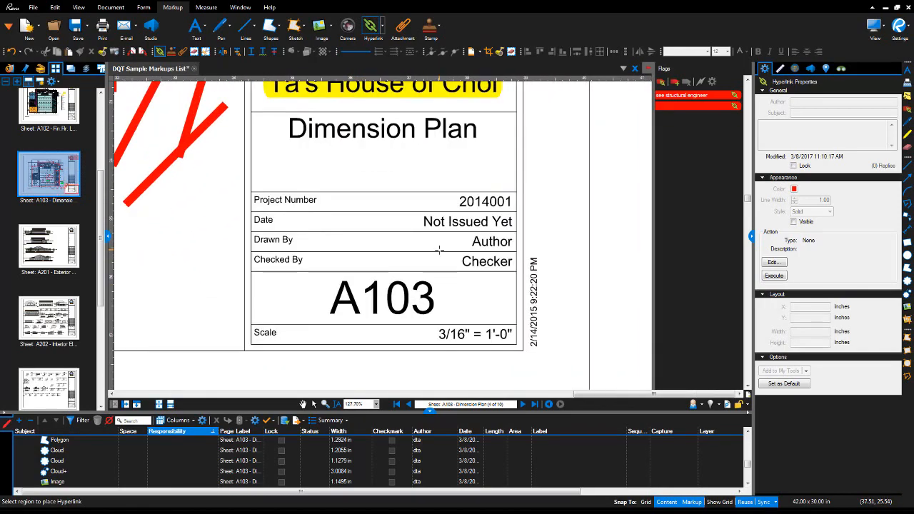
scroll(439, 249, down, 3)
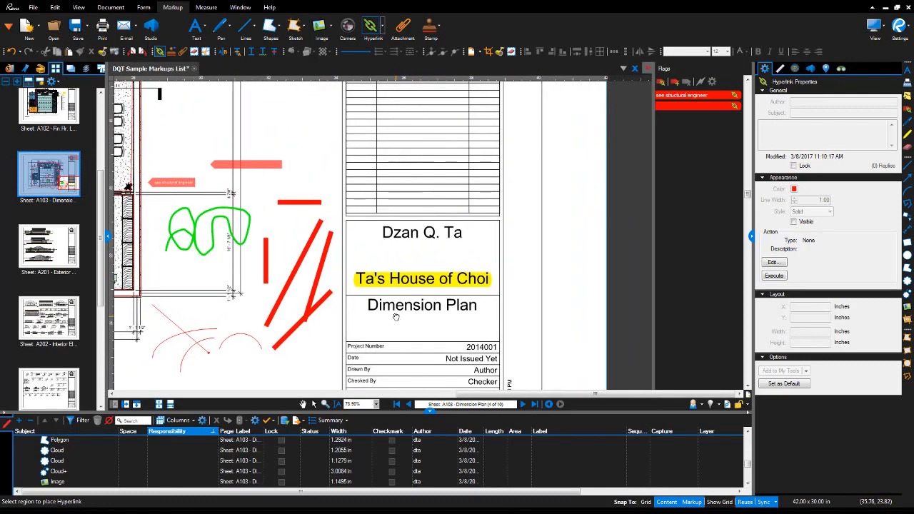
scroll(396, 317, up, 8)
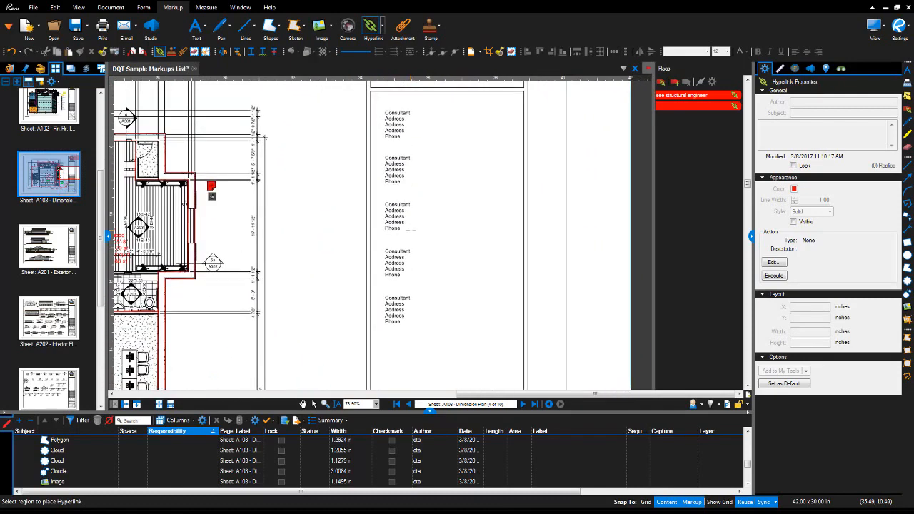
scroll(420, 291, up, 3)
scroll(469, 206, up, 3)
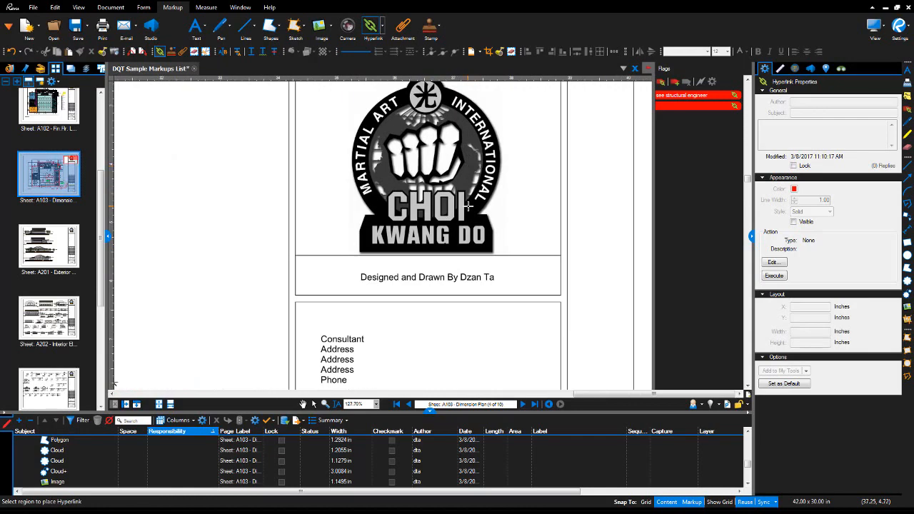
scroll(468, 206, up, 1)
drag(473, 206, 479, 243)
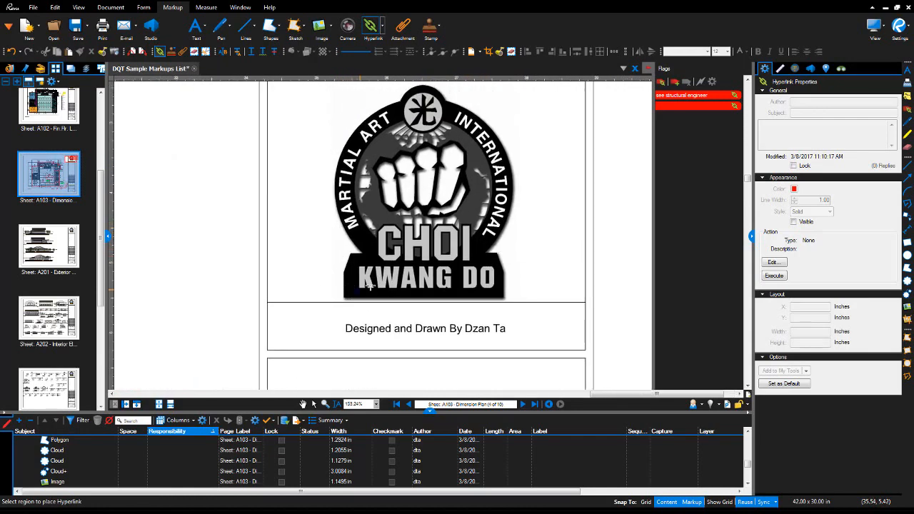
drag(369, 284, 508, 219)
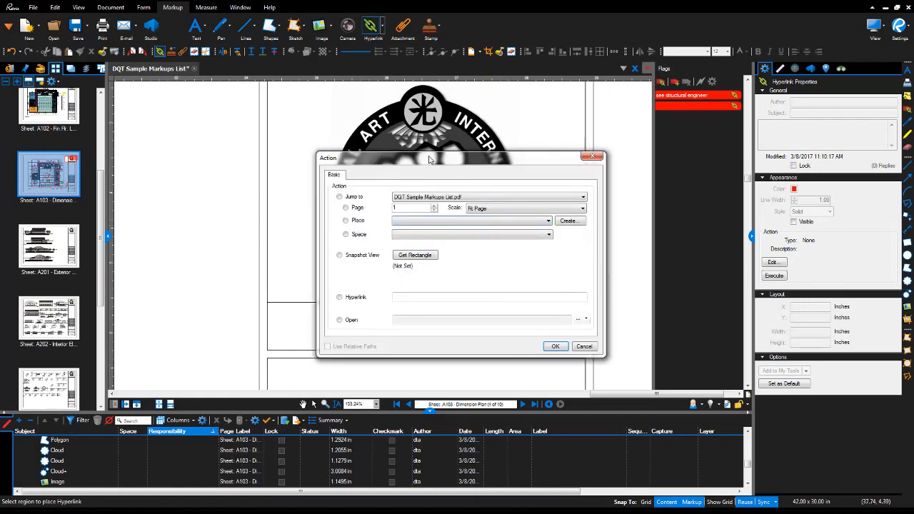
drag(429, 160, 402, 148)
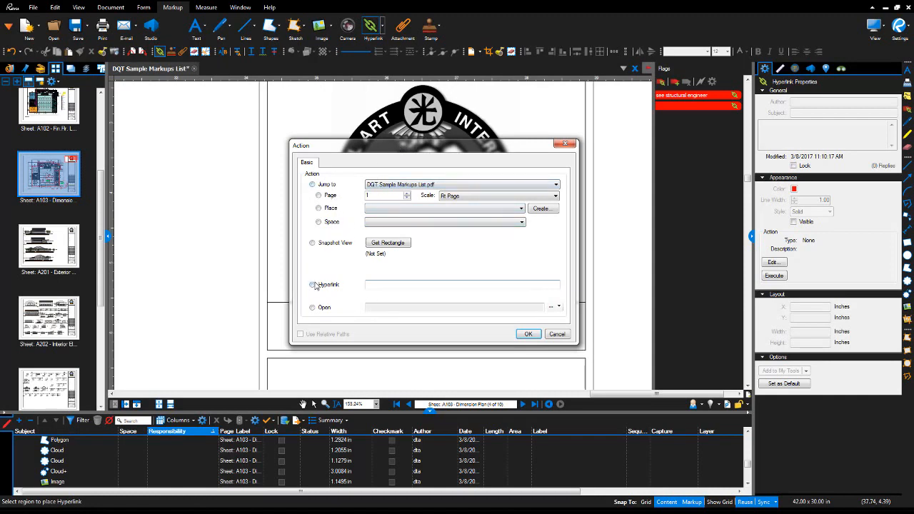
click(382, 283)
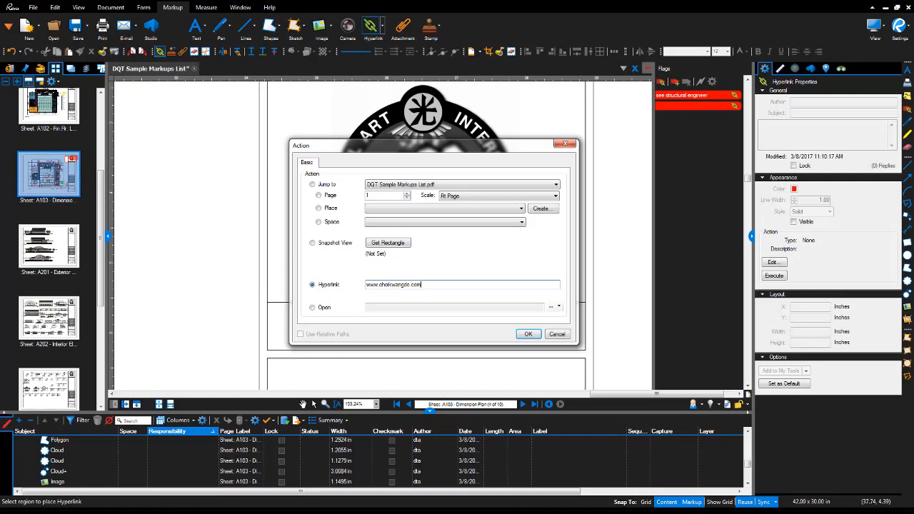
click(530, 333)
Test the logo link by opening the website, then close it and return to the sheet.
click(314, 404)
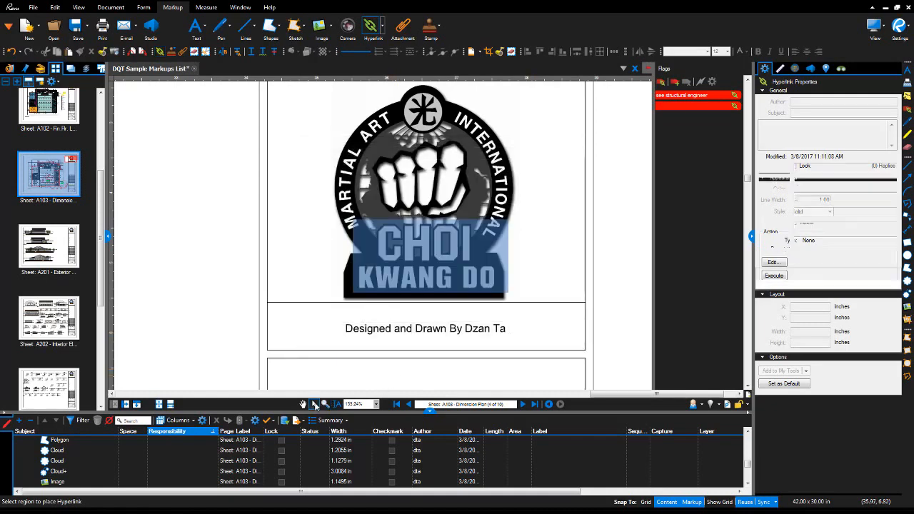
click(427, 263)
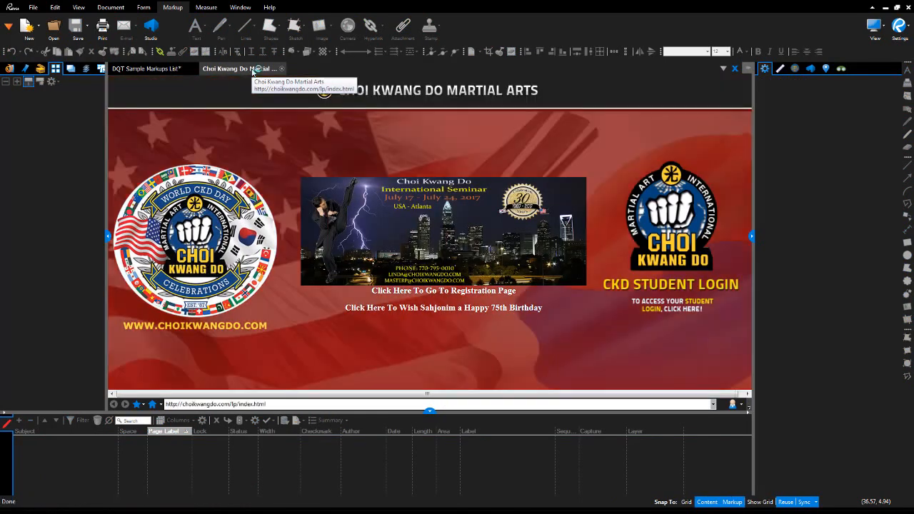
click(282, 69)
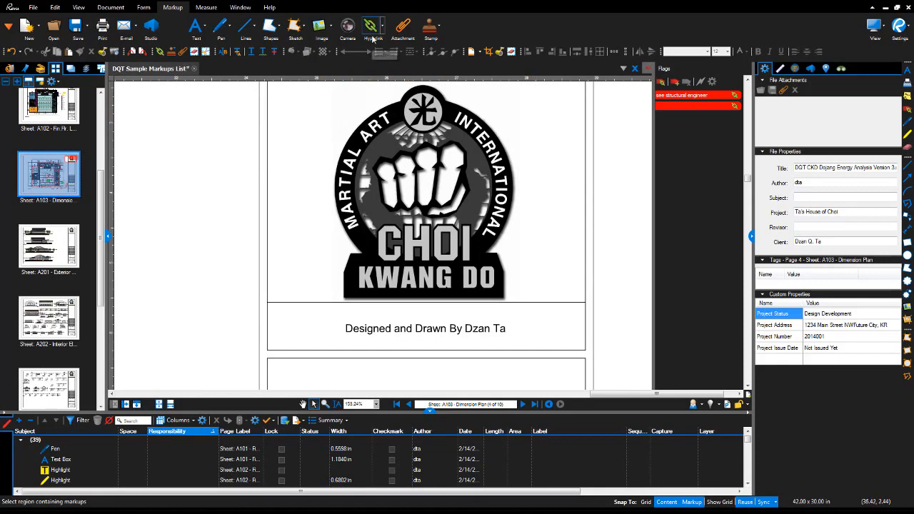
Attach ADSK_Expert_Elite_Icon_L_Color_Blk.png as a paperclip beside the logo's lower-right corner.
click(403, 28)
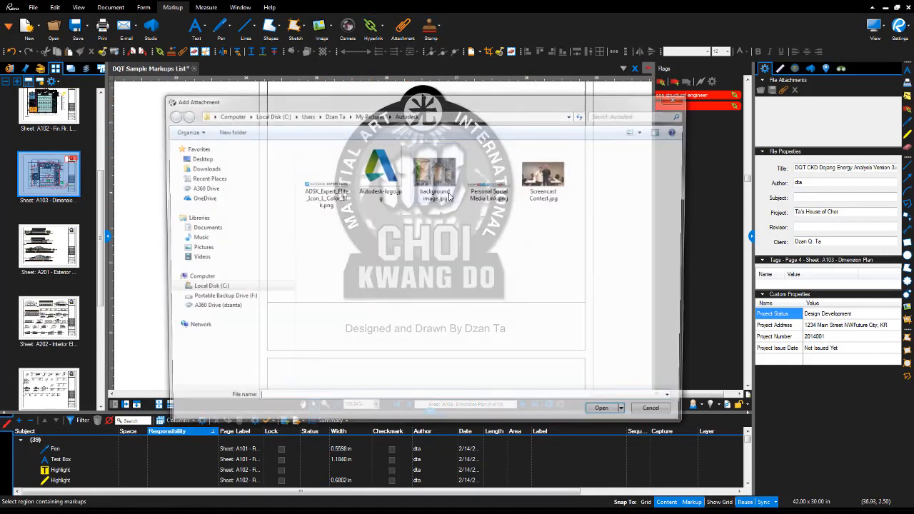
click(337, 204)
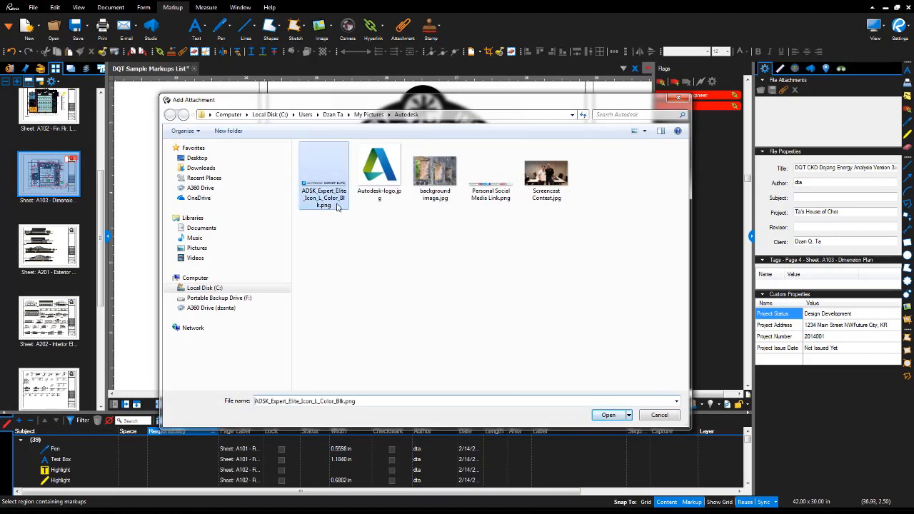
click(609, 415)
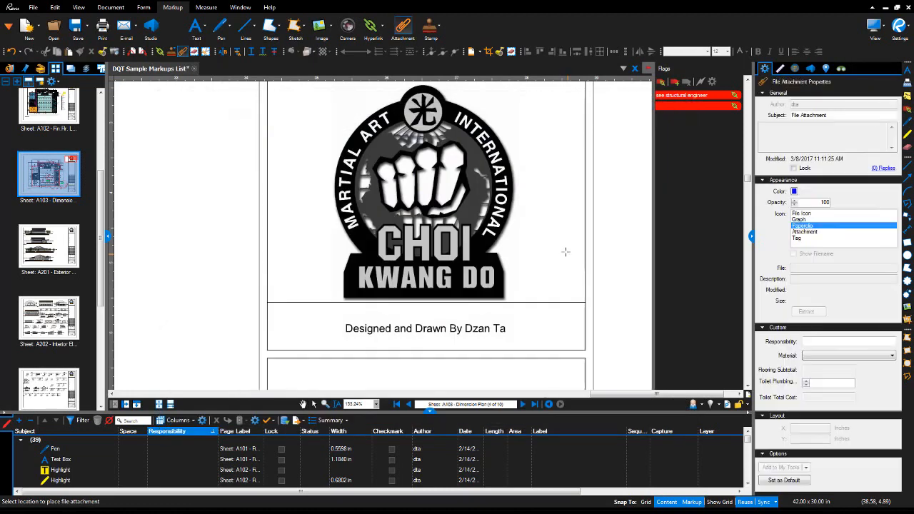
click(514, 293)
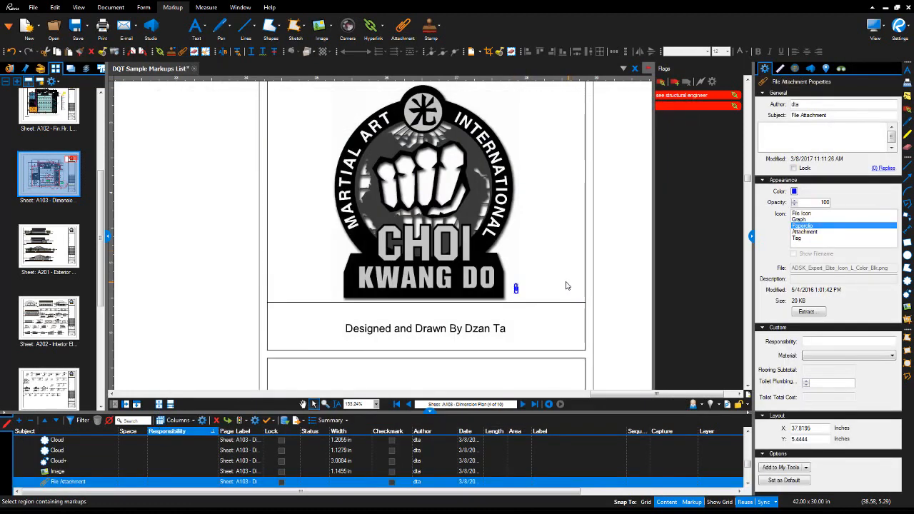
Open the attached image from the paperclip to check it, then close Snagit Editor.
click(567, 285)
click(516, 290)
double_click(516, 290)
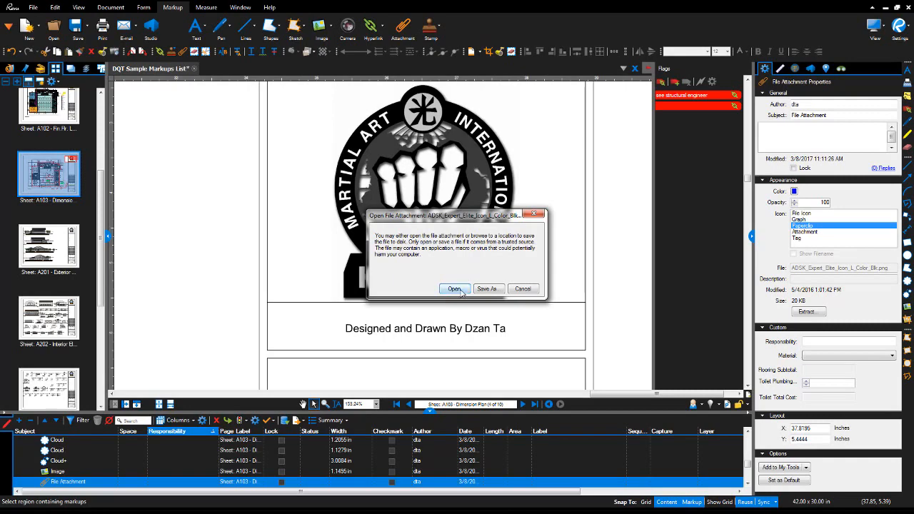
click(461, 292)
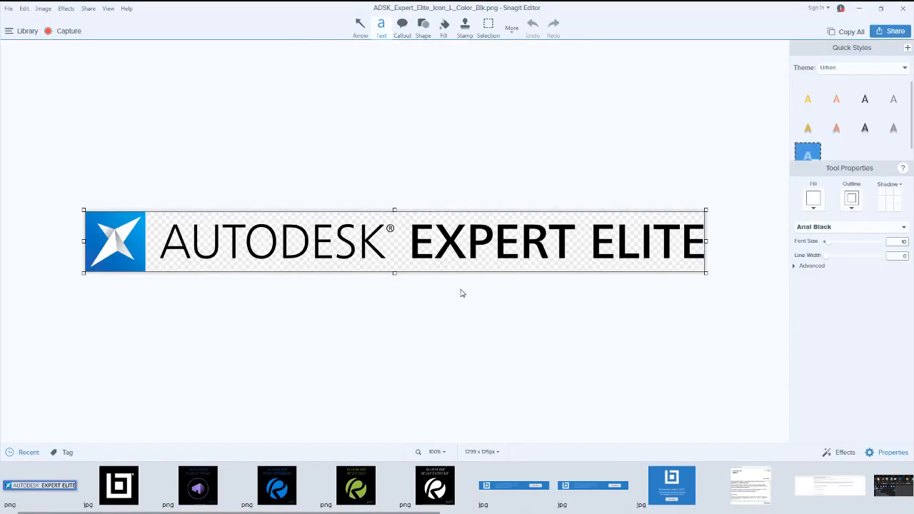
click(903, 8)
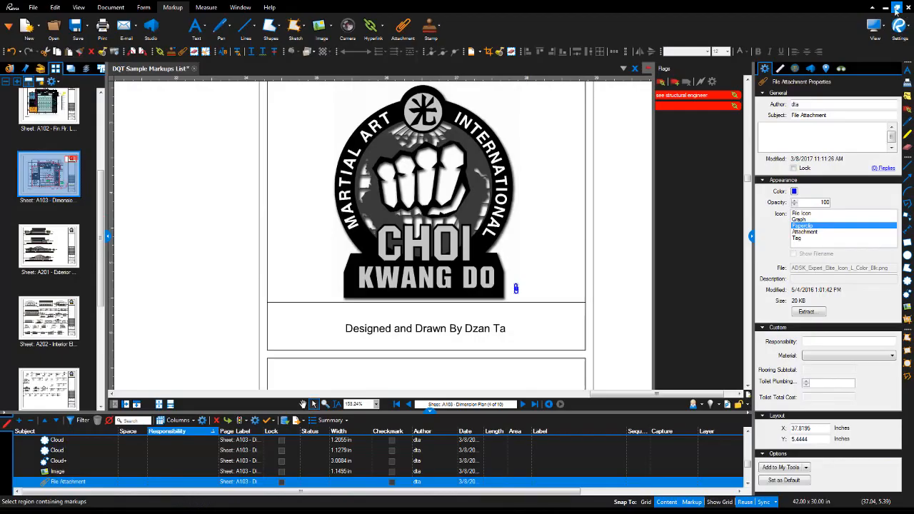
Place a ForReview stamp to the left of the title-block logo.
click(432, 28)
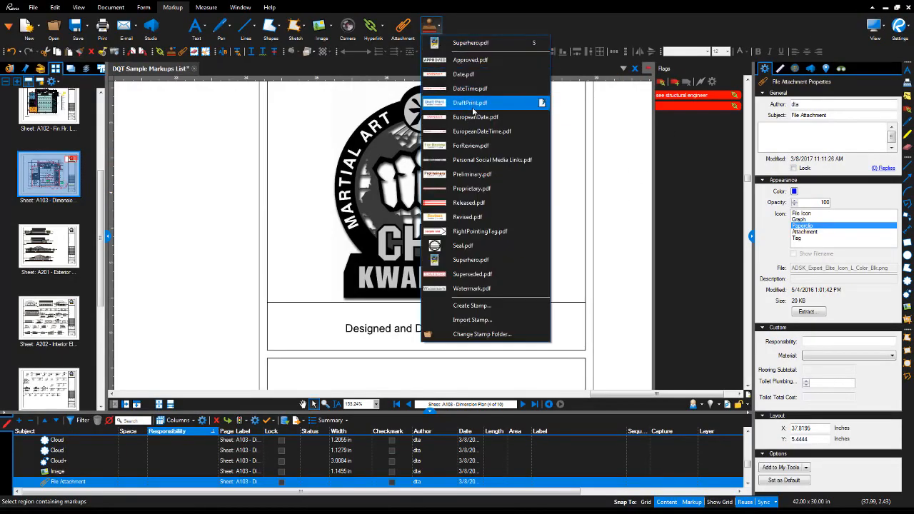
click(469, 146)
scroll(406, 241, down, 2)
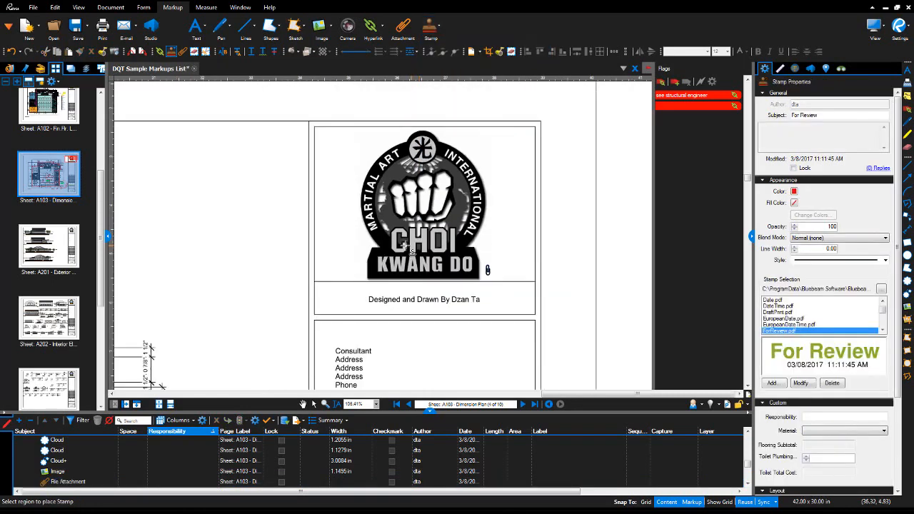
drag(169, 170, 281, 241)
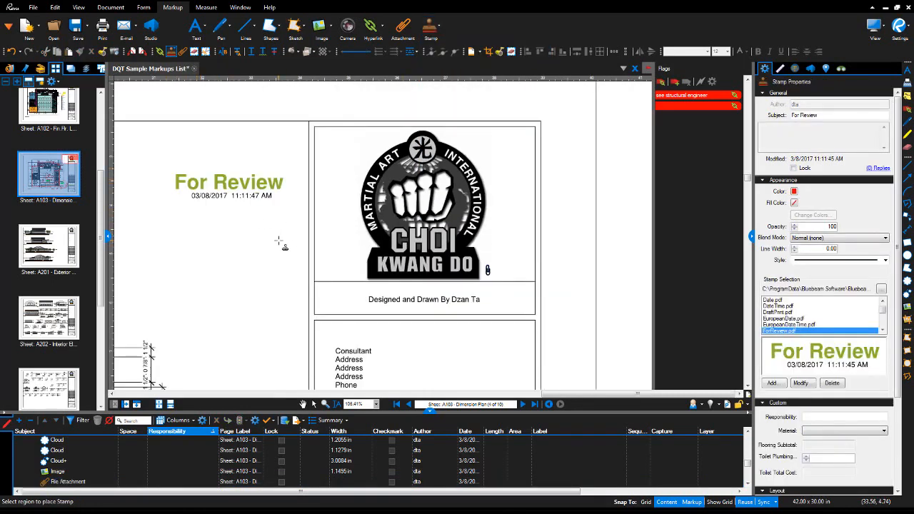
Place a Superhero stamp below the For Review stamp and zoom out to the full sheet.
click(439, 27)
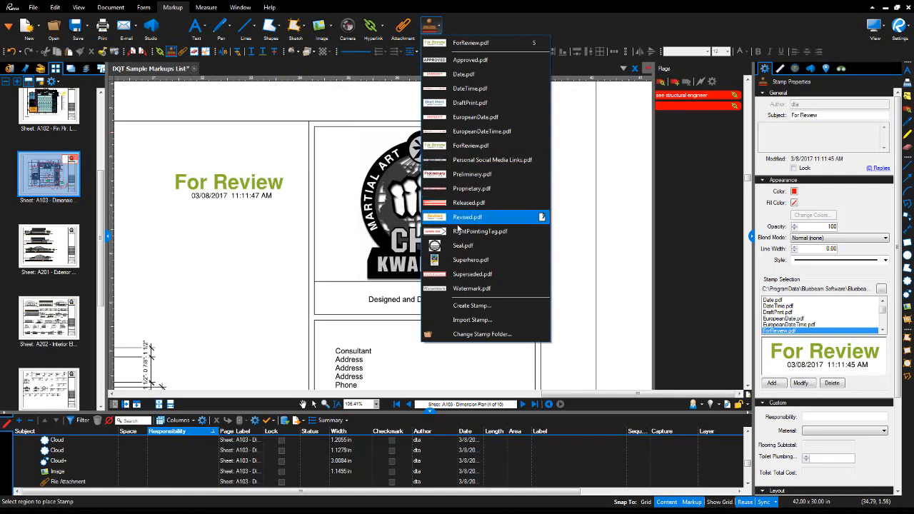
click(461, 260)
drag(187, 238, 272, 316)
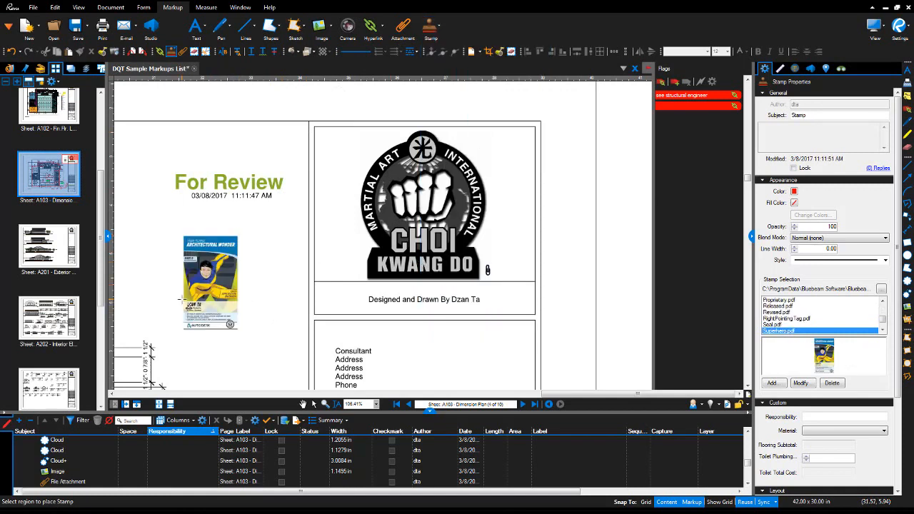
scroll(181, 300, up, 4)
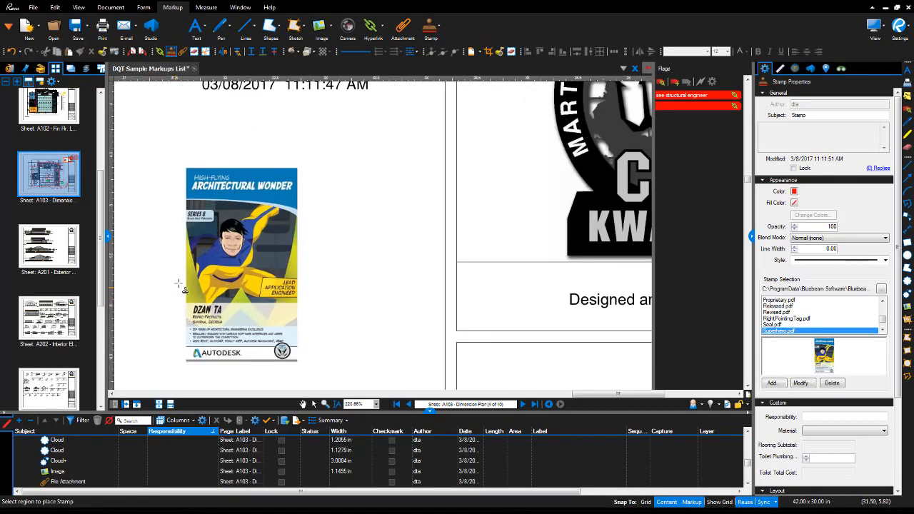
scroll(369, 241, down, 9)
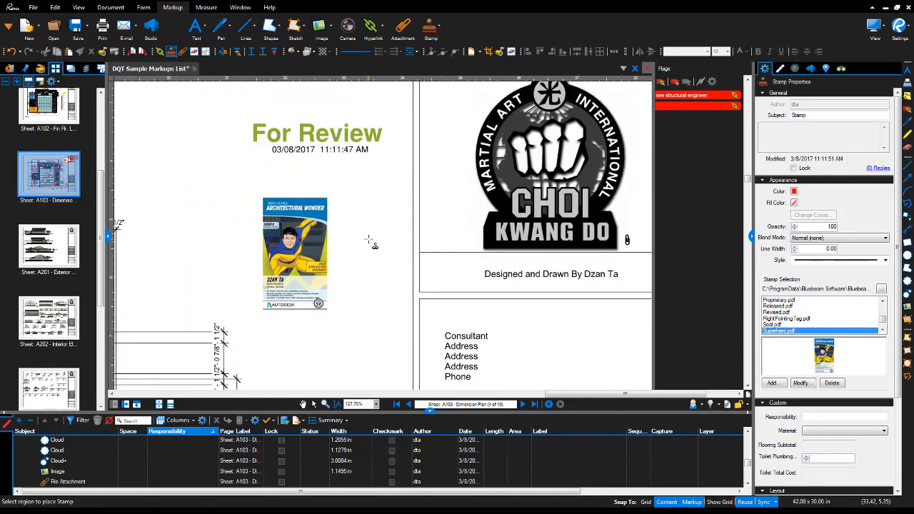
scroll(636, 100, down, 3)
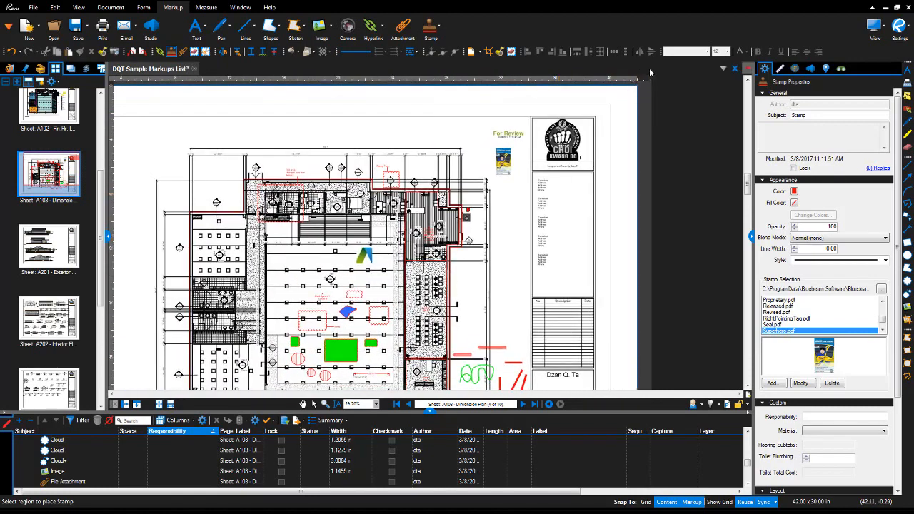
scroll(640, 256, down, 1)
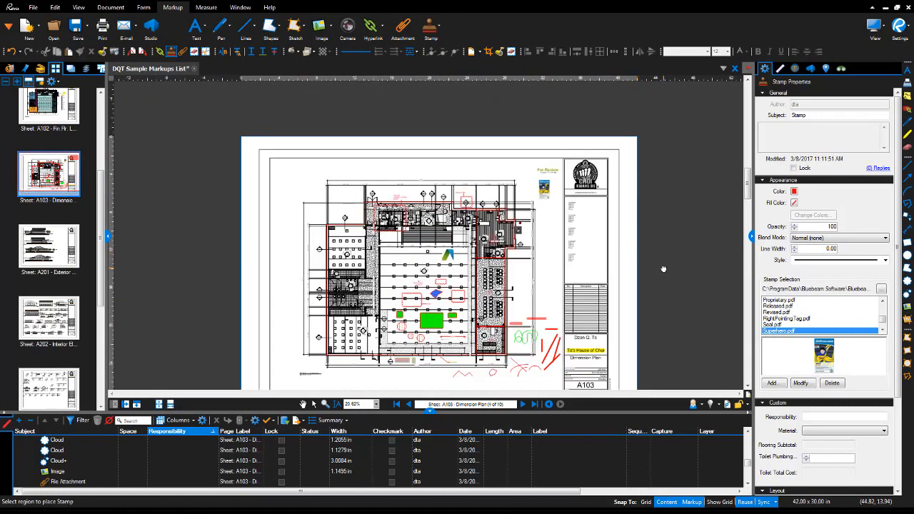